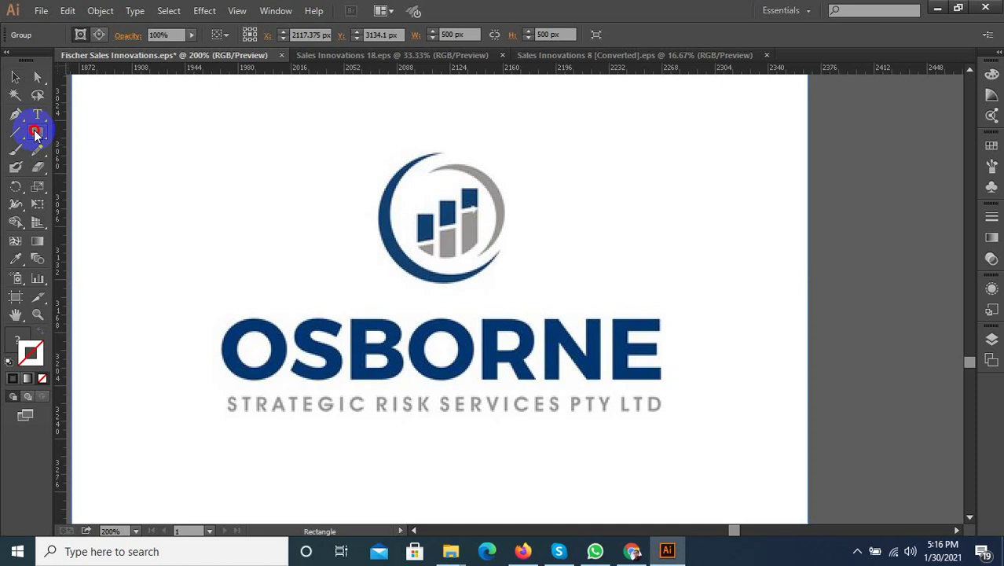
Draw a circle over the logo's ring mark with the Ellipse Tool.
left_click_drag(35, 135, 79, 167)
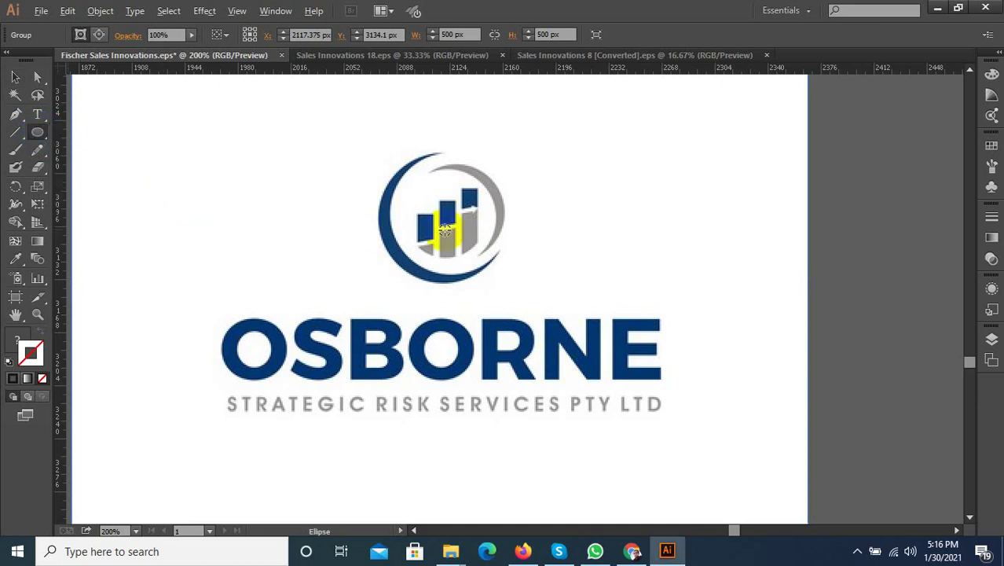
key("ctrl+plus")
mouse_move(431, 163)
left_mouse_down()
mouse_move(468, 216)
mouse_move(550, 280)
left_mouse_up()
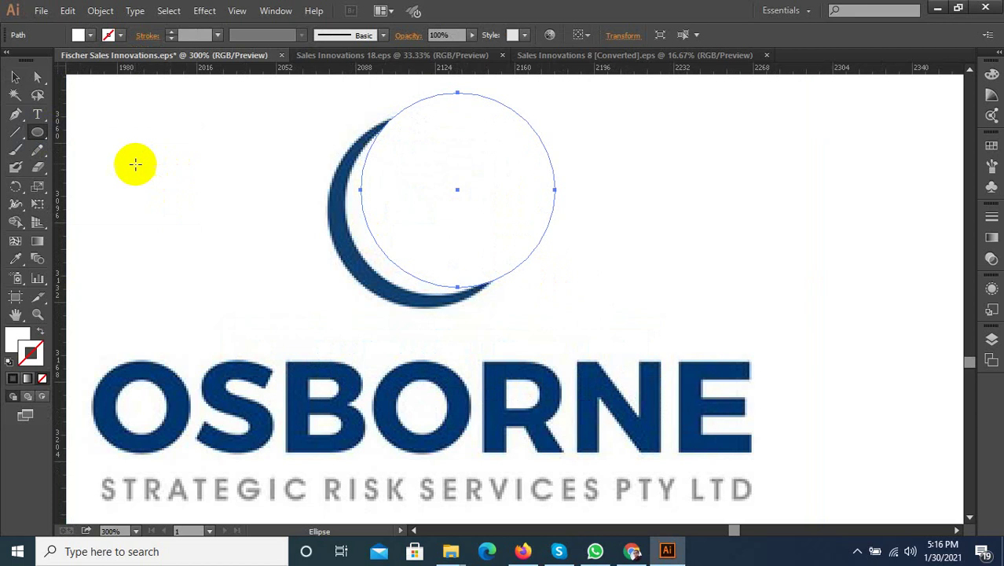
Make the circle an unfilled outline with a 3 pt vivid purple stroke.
left_click(40, 330)
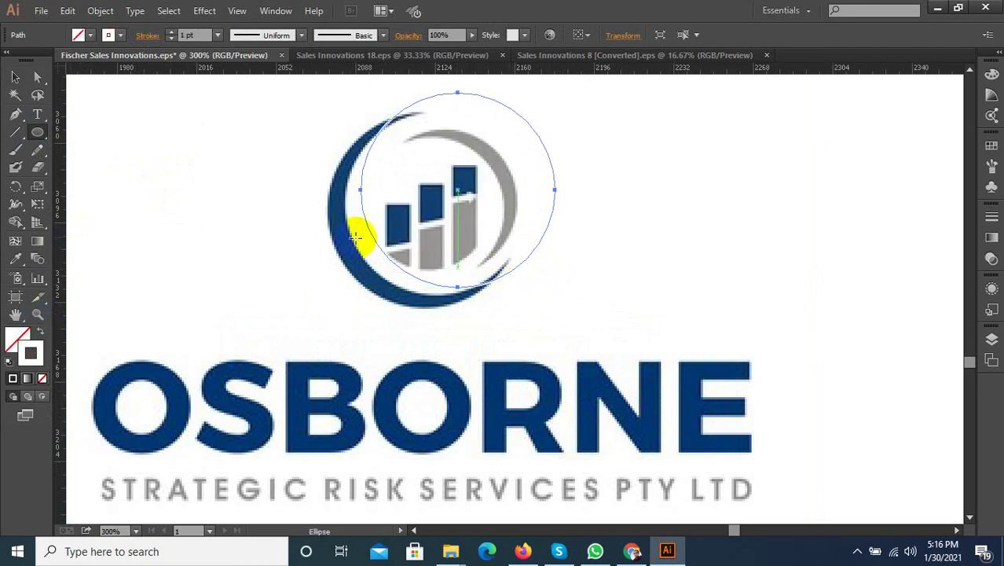
left_click(15, 77)
type("3")
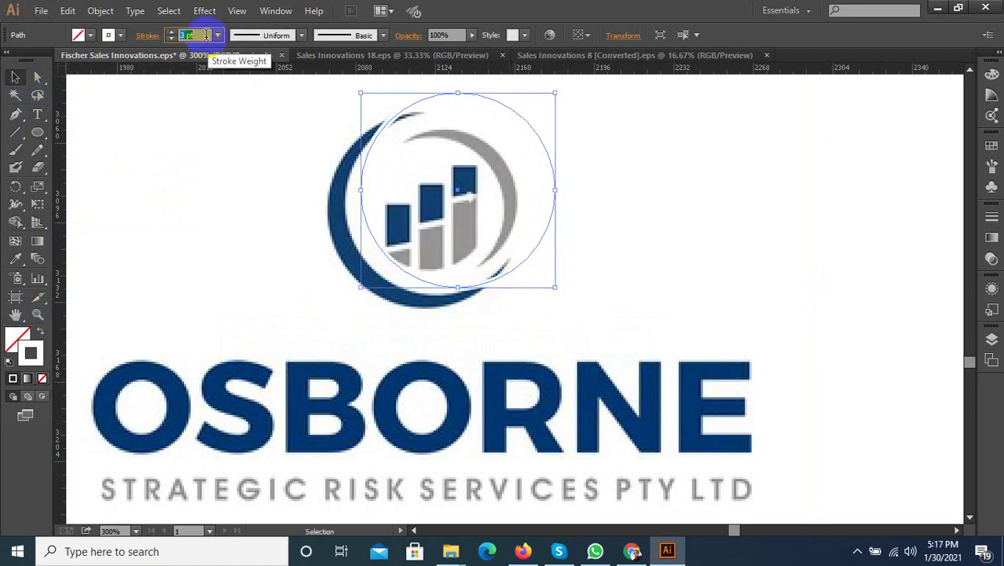
double_click(30, 351)
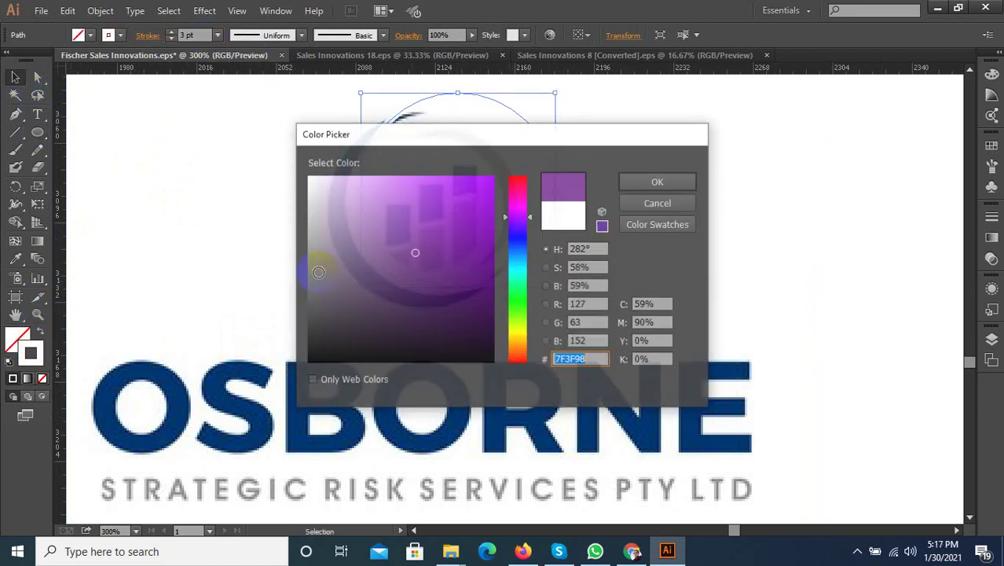
left_click_drag(372, 217, 494, 189)
left_click(634, 181)
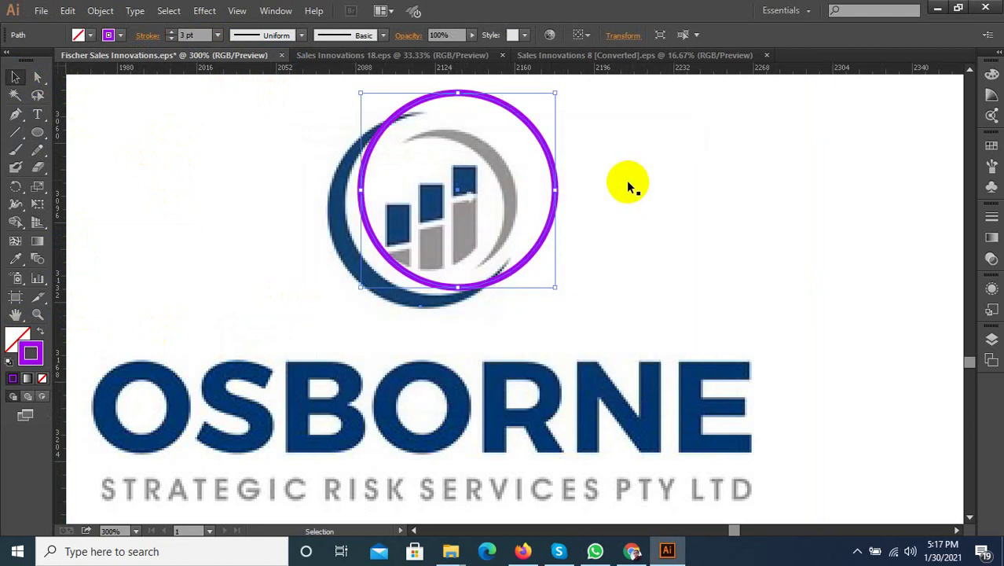
Resize and nudge the purple circle so it sits on the logo's ring.
left_click_drag(553, 286, 539, 284)
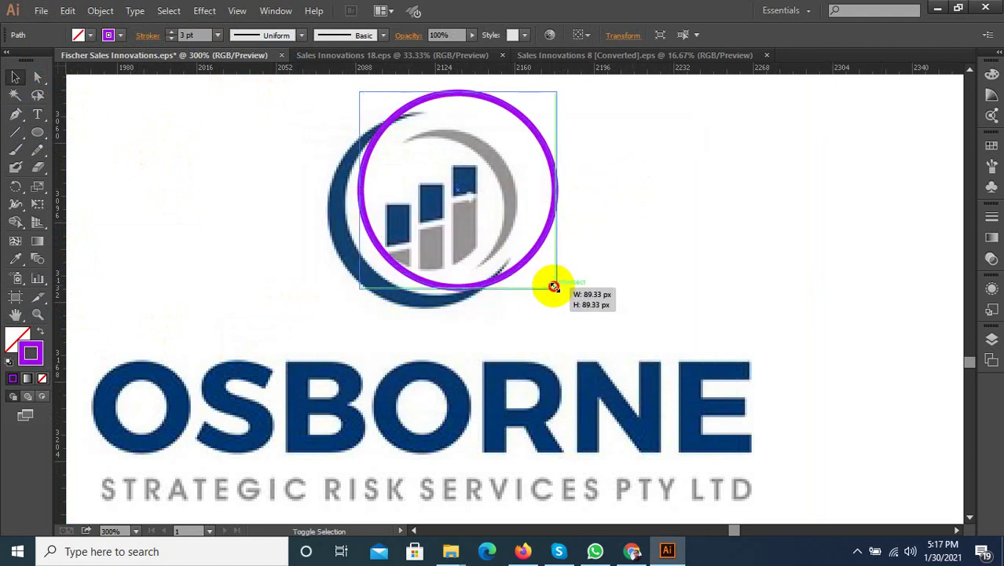
left_click_drag(396, 245, 342, 277)
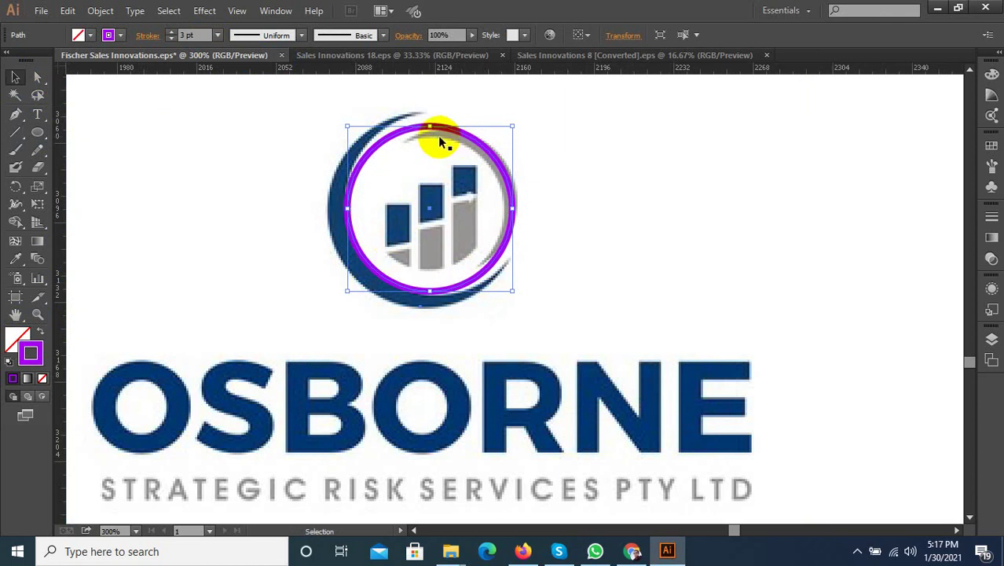
left_click_drag(431, 126, 434, 116)
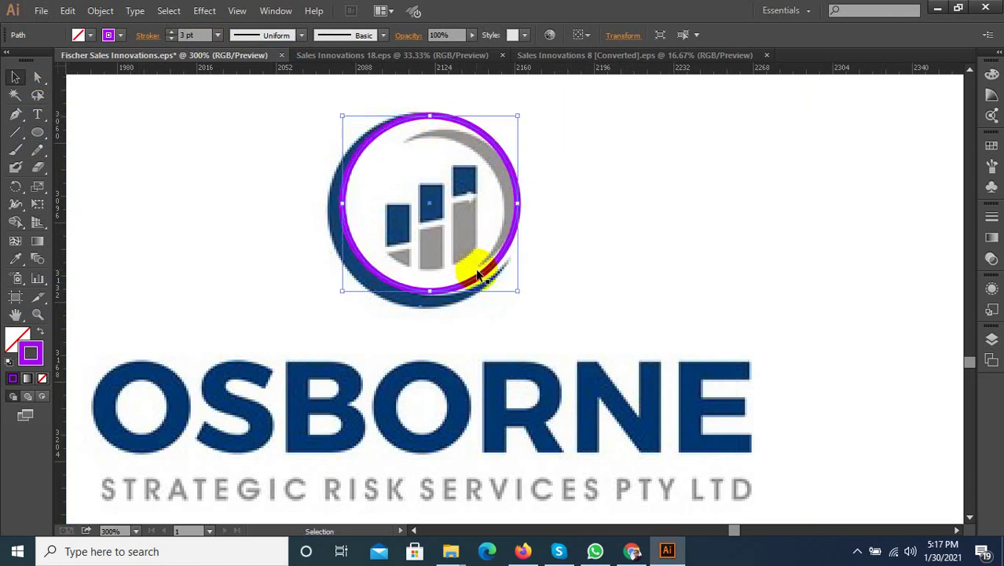
left_click_drag(483, 275, 489, 278)
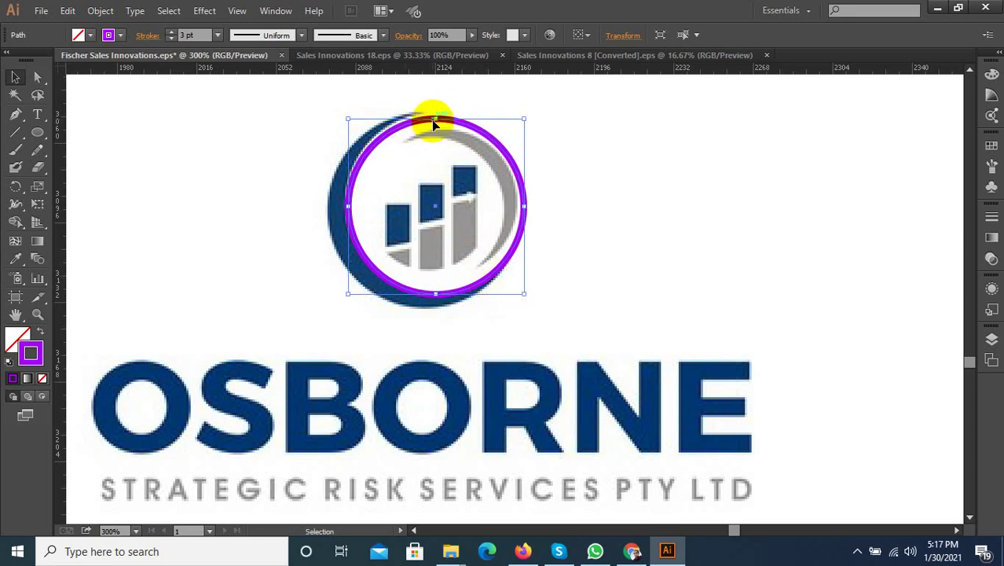
left_click_drag(434, 118, 436, 113)
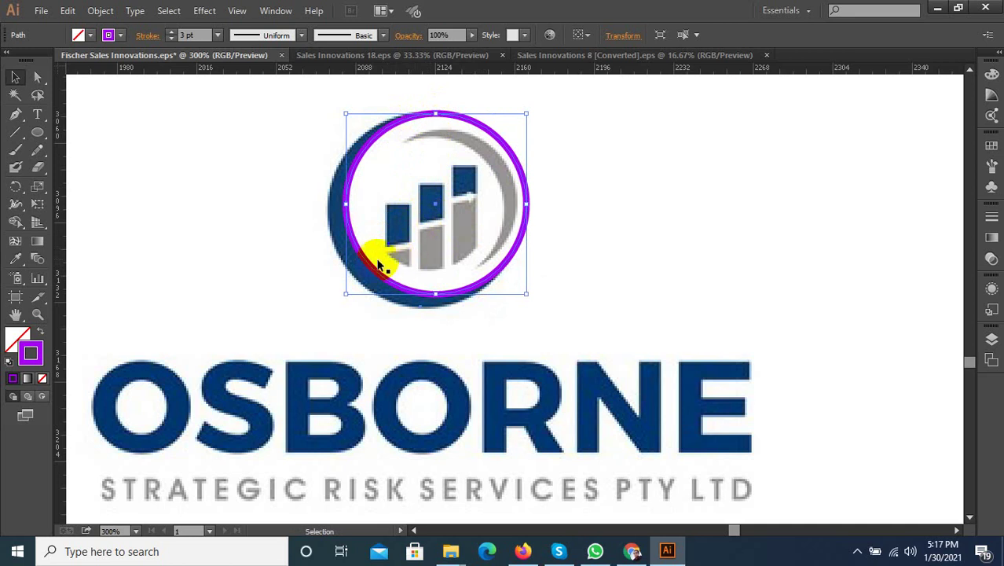
Alt-drag a copy and scale both circles to the crescent's inner and outer edges.
left_click_drag(373, 270, 355, 280)
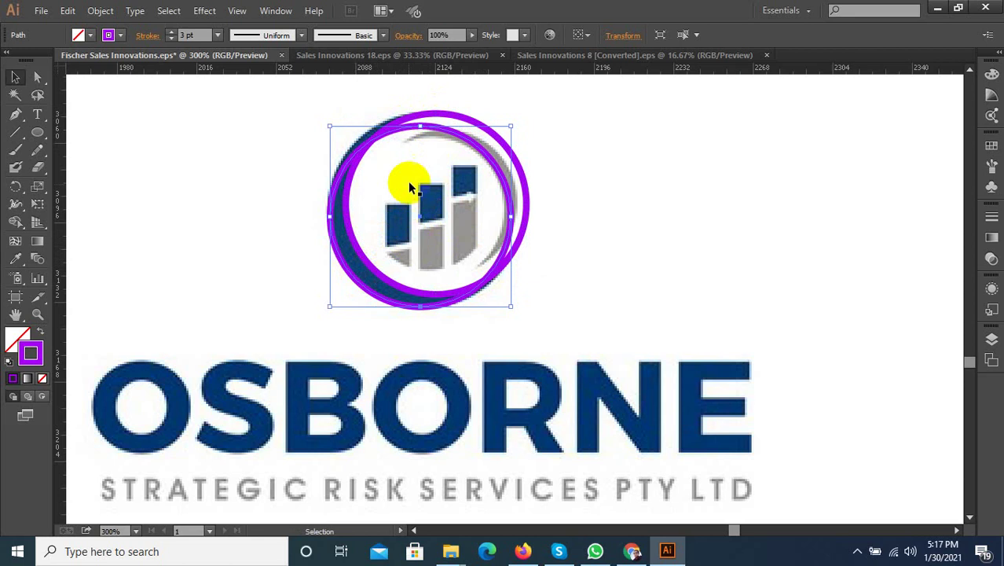
mouse_move(416, 129)
left_mouse_down()
mouse_move(417, 102)
mouse_move(419, 110)
left_mouse_up()
mouse_move(511, 213)
left_mouse_down()
mouse_move(525, 214)
mouse_move(517, 211)
left_mouse_up()
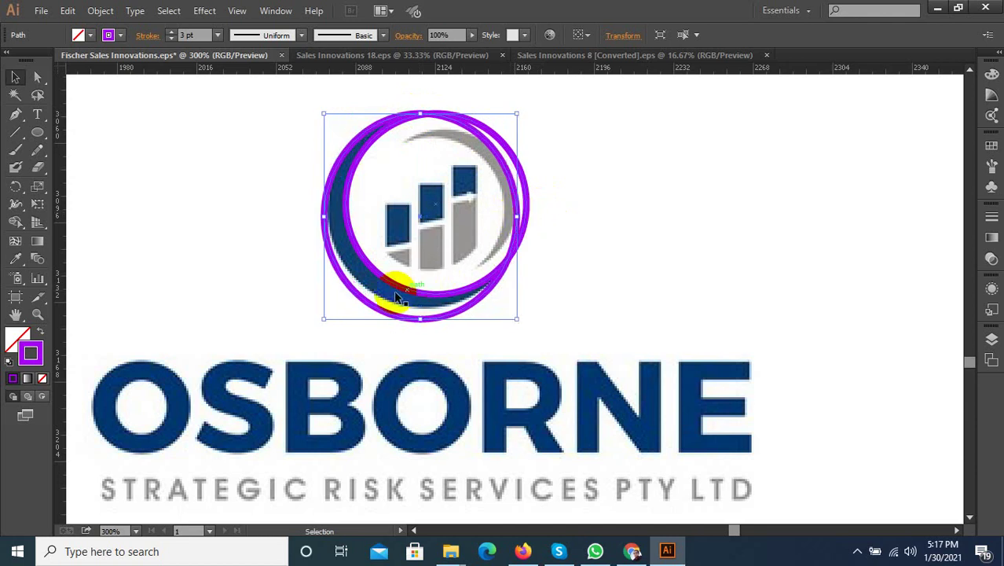
left_click_drag(366, 308, 388, 305)
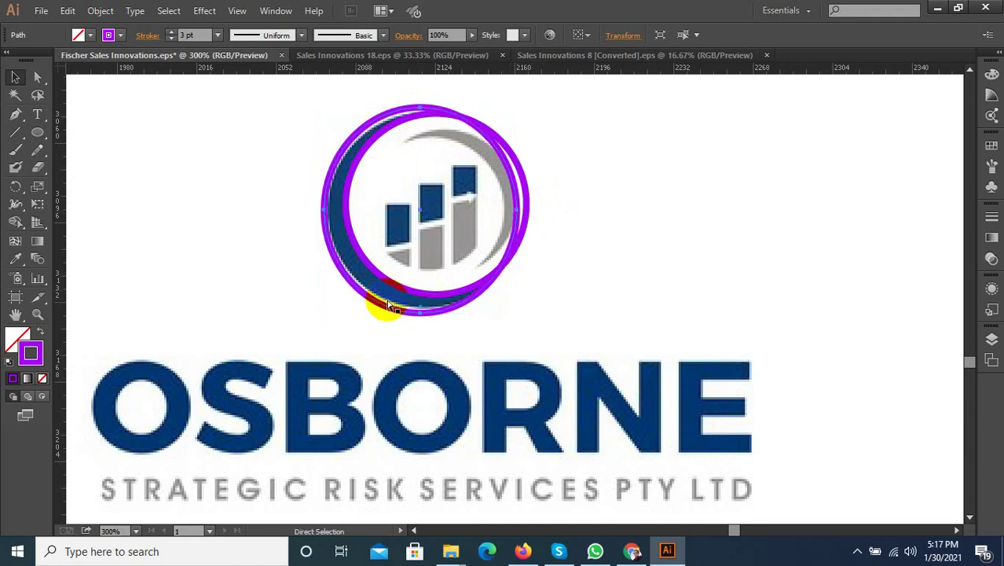
key("v")
left_click_drag(525, 210, 529, 213)
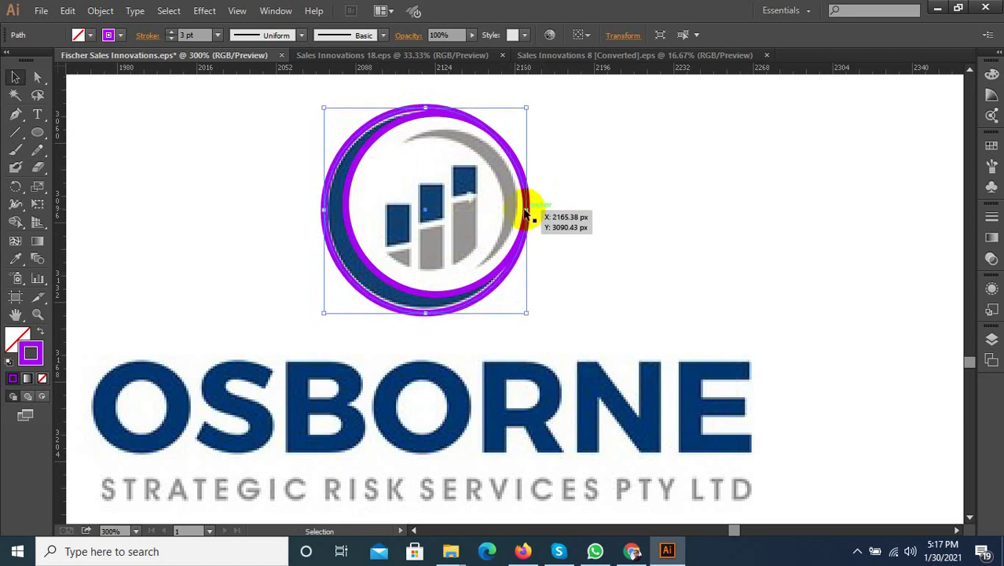
left_click_drag(425, 108, 425, 114)
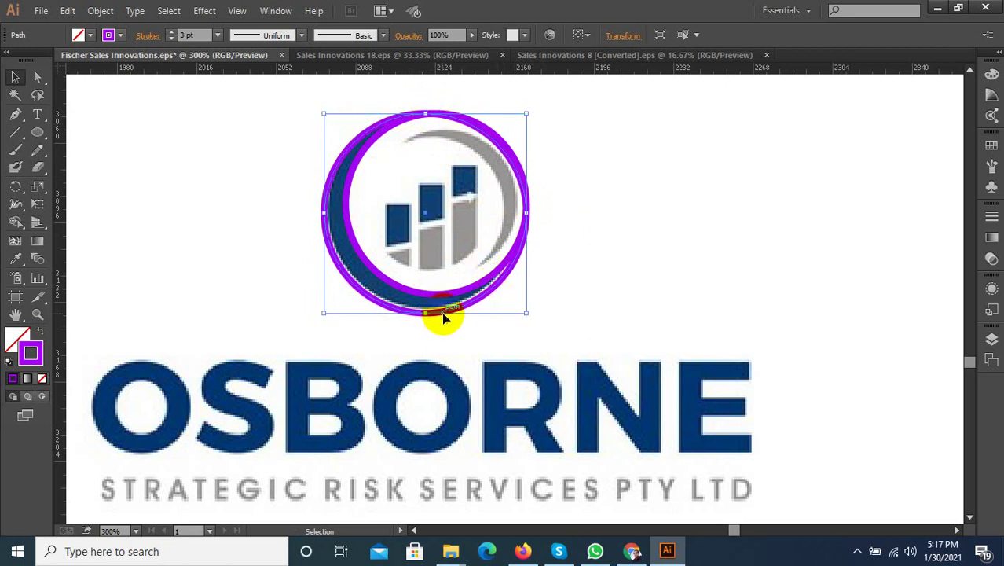
left_click_drag(446, 313, 444, 307)
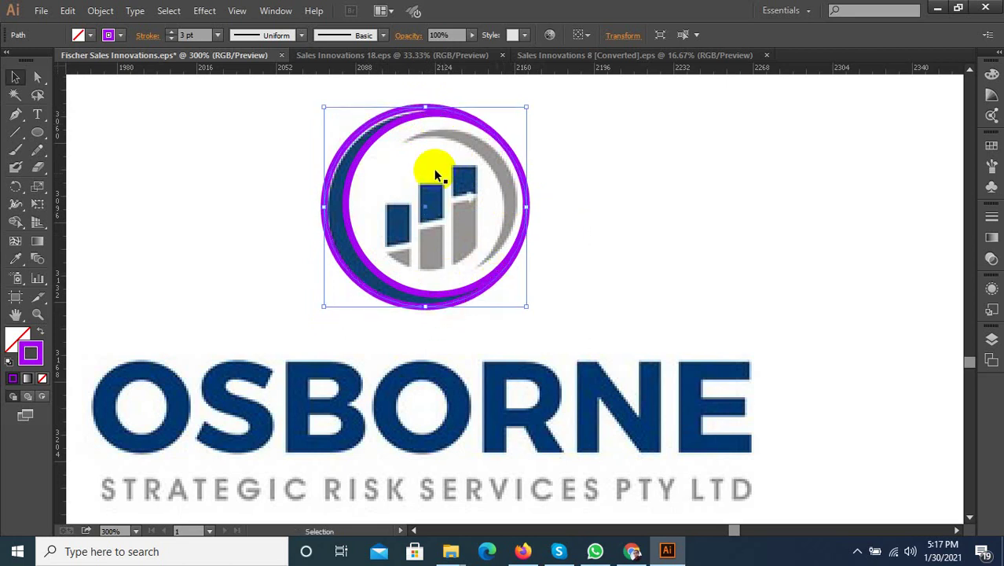
scroll(410, 121, "up", 2)
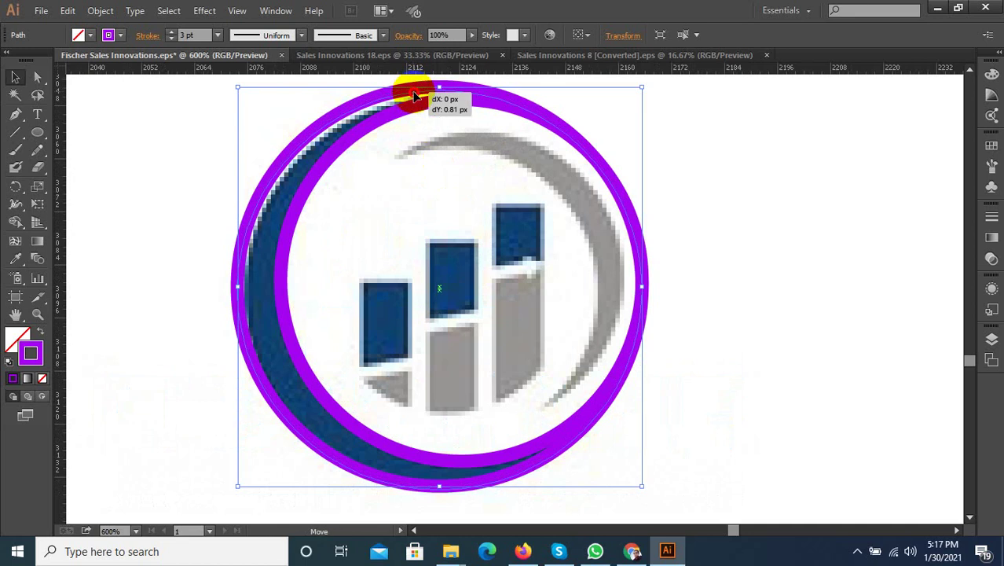
left_click_drag(414, 92, 415, 96)
scroll(437, 246, "down", 1)
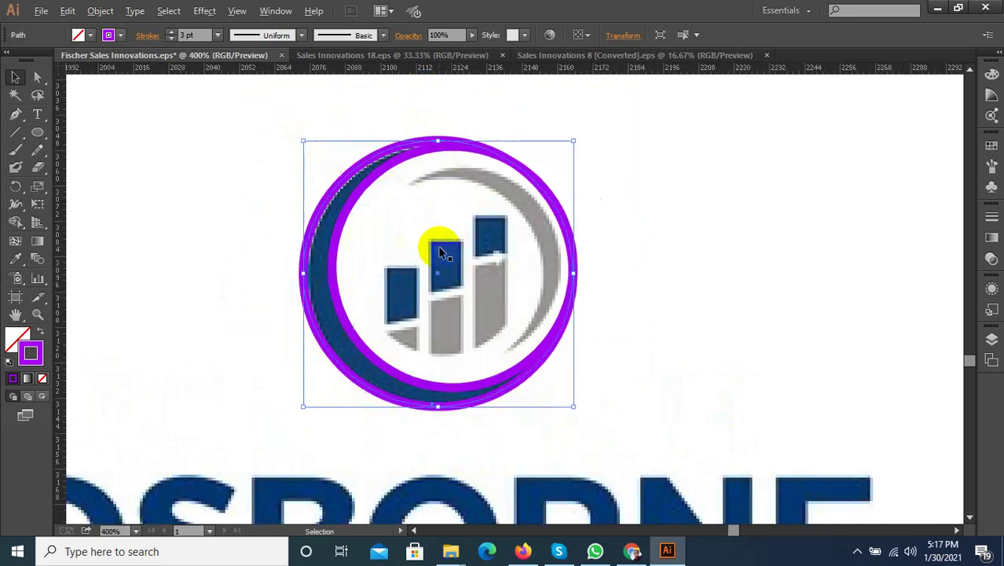
scroll(471, 256, "up", 1)
scroll(407, 400, "up", 1)
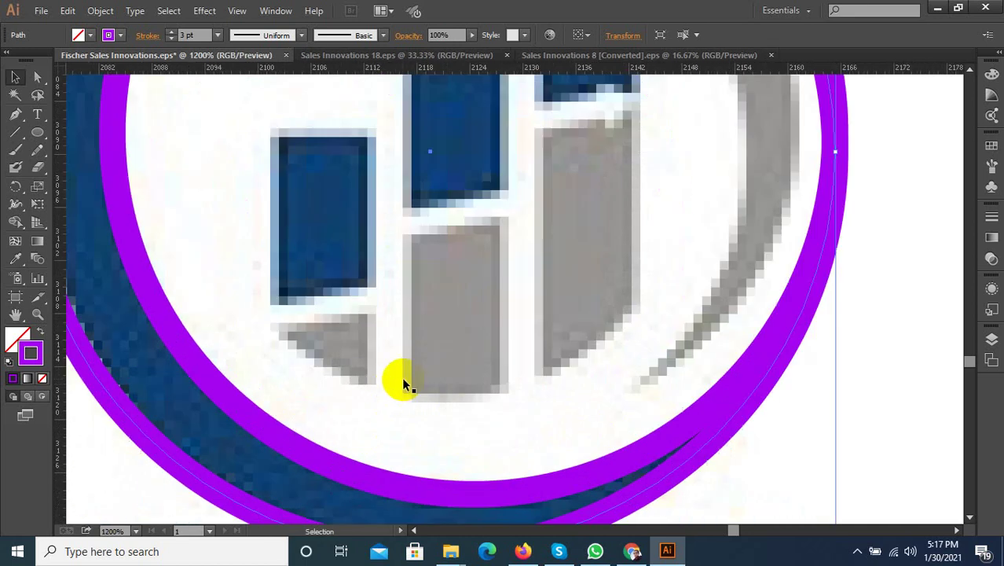
scroll(404, 382, "down", 1)
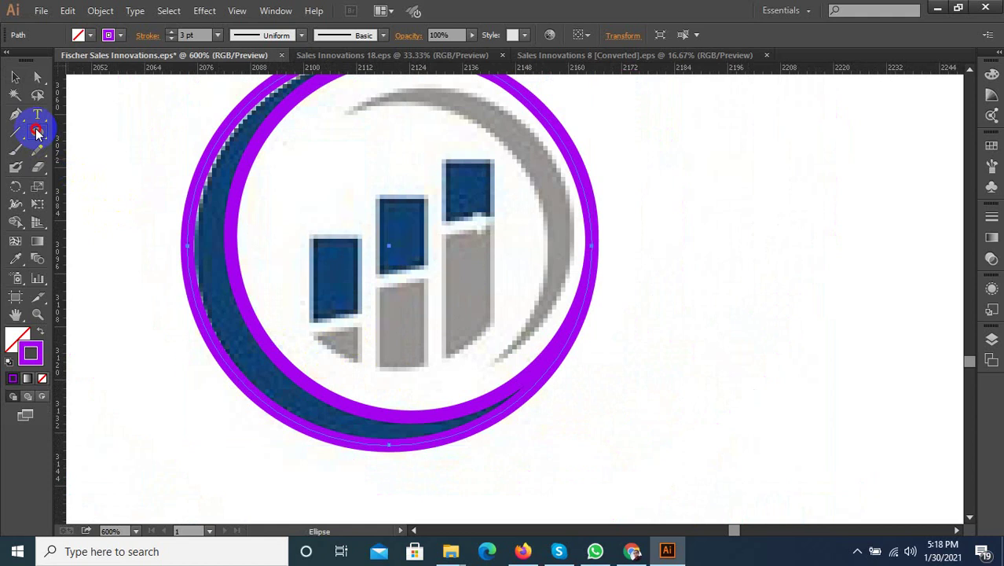
Draw a purple-filled, unstroked rectangle over the logo's leftmost bar.
left_click_drag(37, 132, 94, 132)
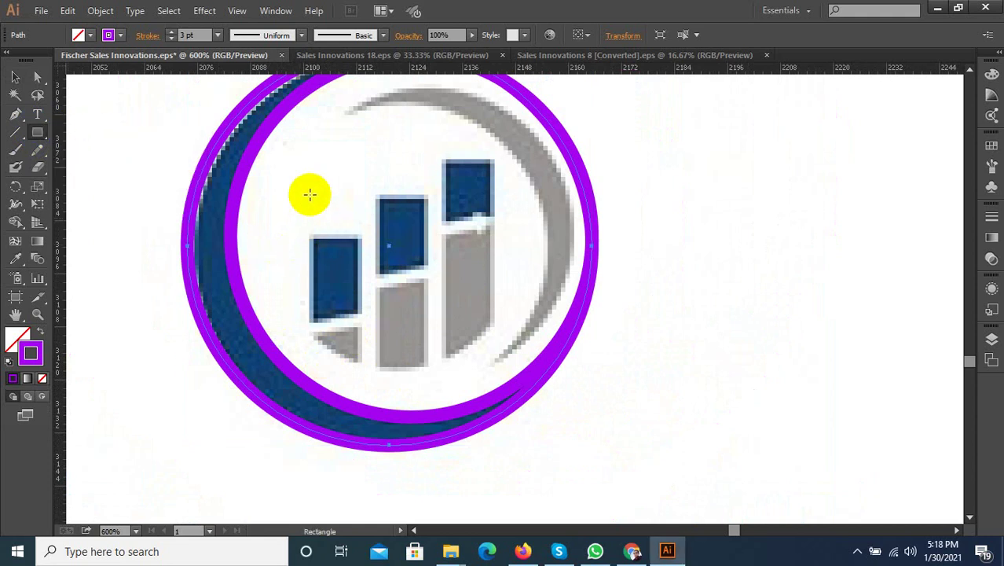
left_click_drag(309, 220, 359, 408)
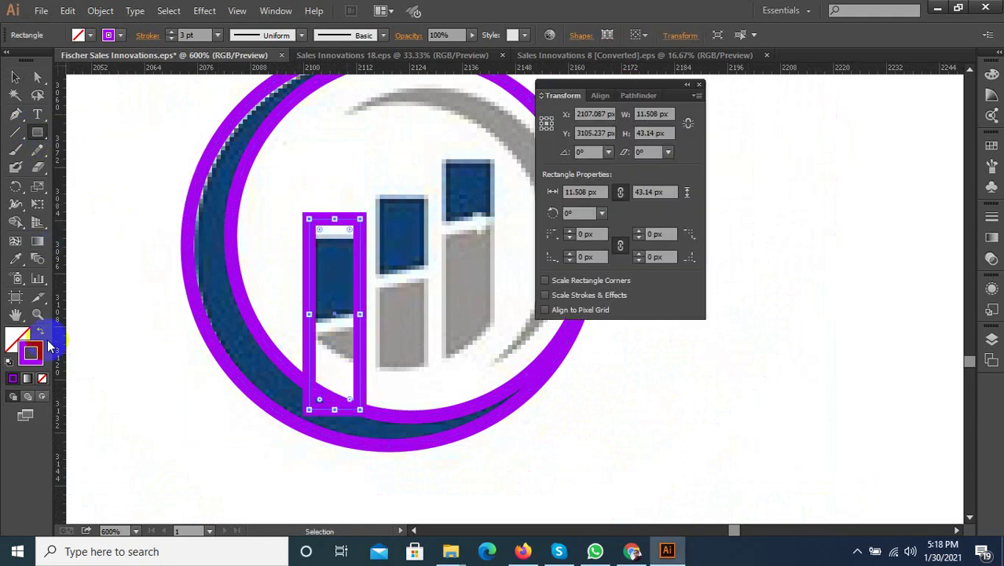
left_click(39, 333)
left_click(15, 76)
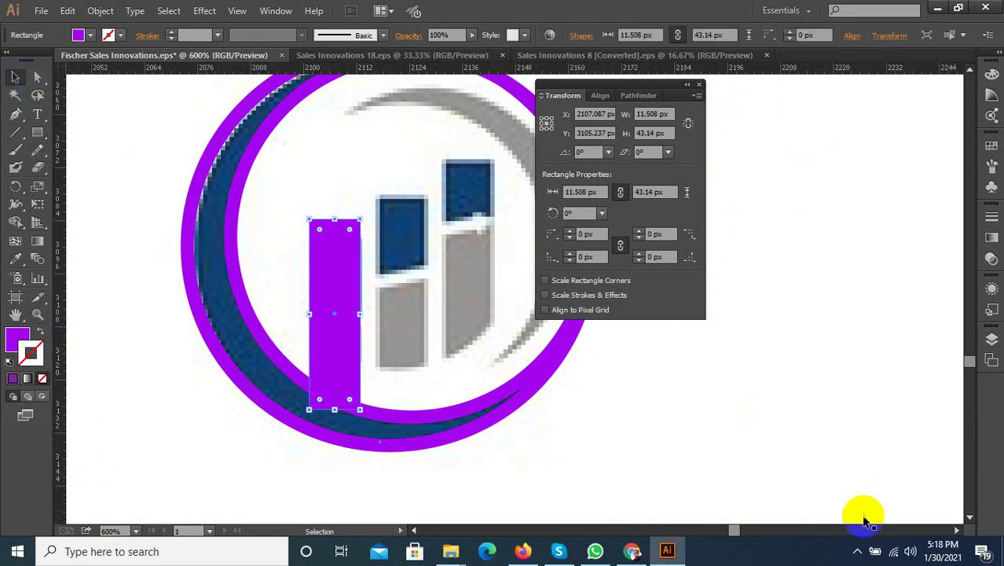
left_click(857, 550)
scroll(381, 224, "up", 2)
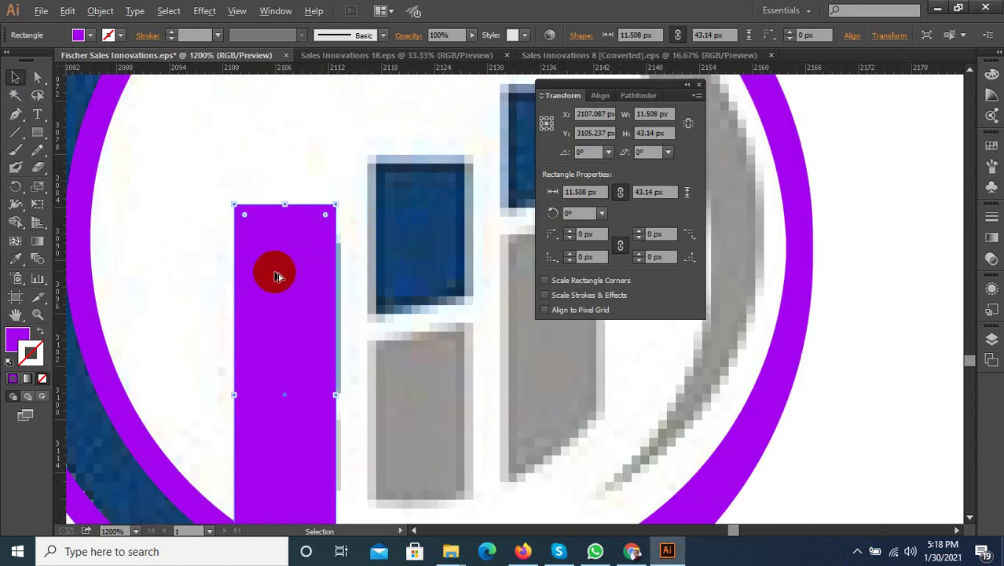
scroll(278, 272, "down", 3)
Copy the rectangle onto the second bar and stretch it up to cover it.
left_click_drag(274, 265, 328, 283)
scroll(328, 253, "up", 2)
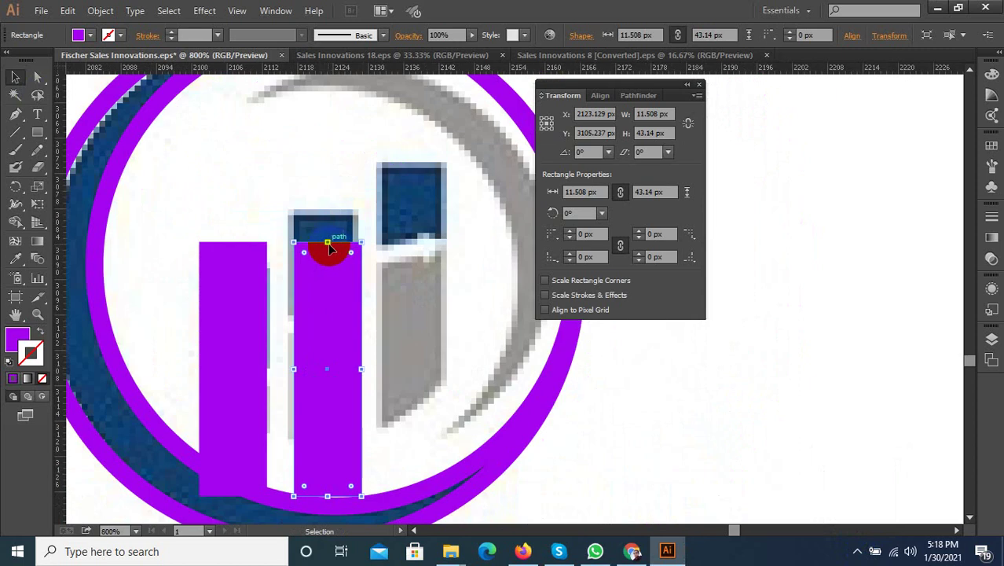
left_click_drag(327, 242, 327, 198)
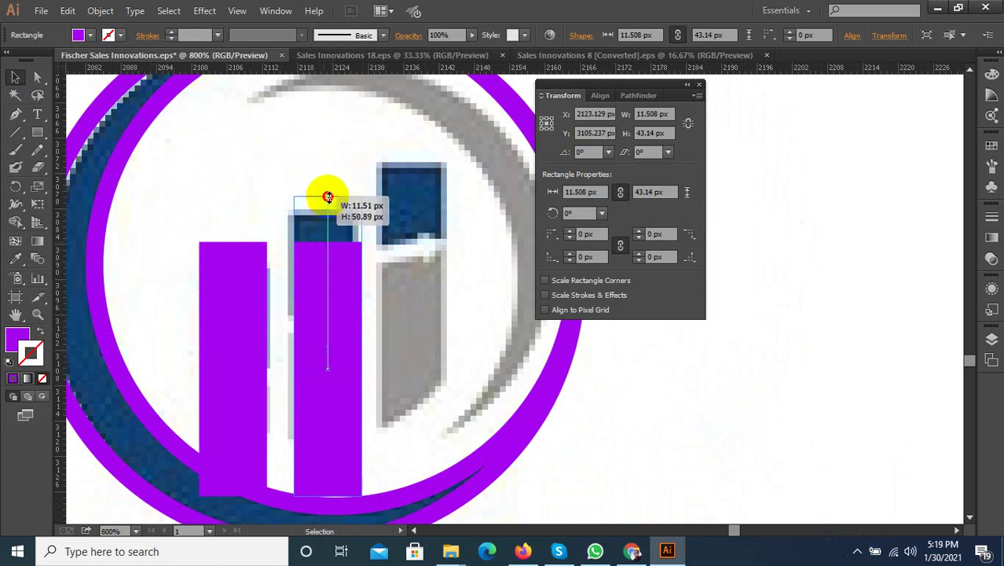
scroll(290, 269, "down", 2)
scroll(292, 275, "up", 1)
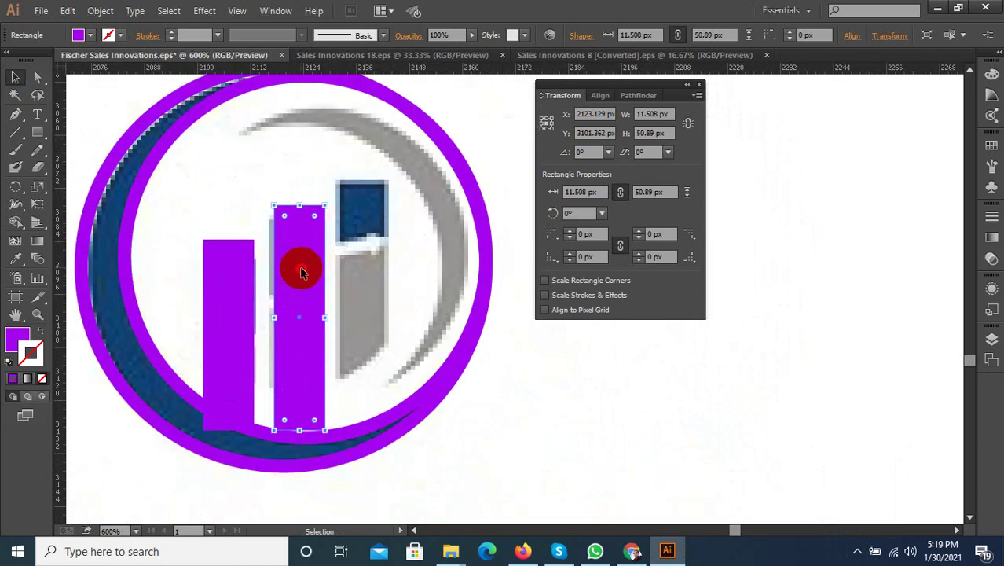
Copy a rectangle onto the tallest third bar and lower the middle bar's top slightly.
left_click_drag(299, 271, 344, 269)
key("a")
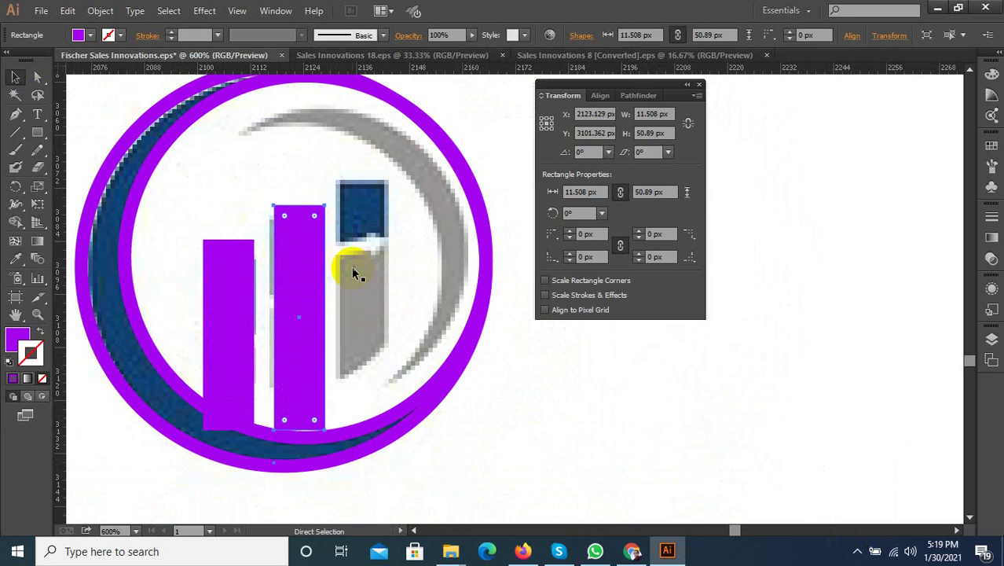
key("v")
left_click(354, 271)
left_click_drag(363, 213, 368, 172)
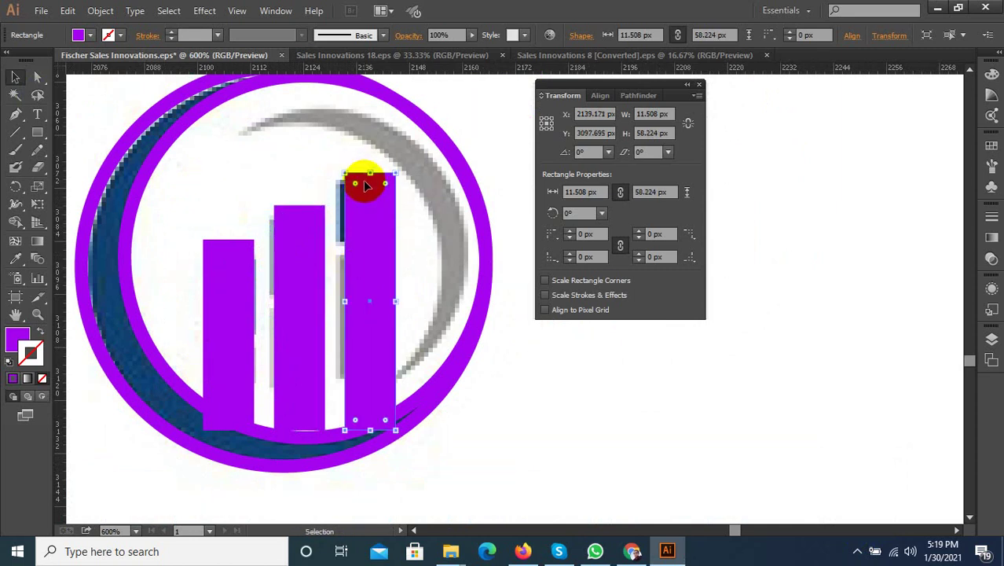
left_click(303, 226)
scroll(292, 228, "up", 2)
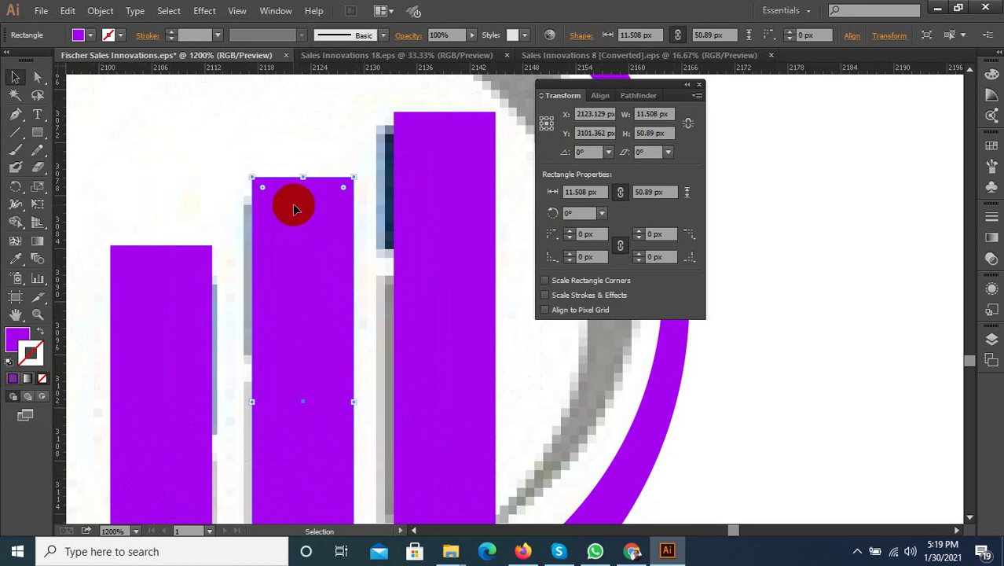
left_click_drag(303, 180, 303, 189)
scroll(304, 286, "down", 2)
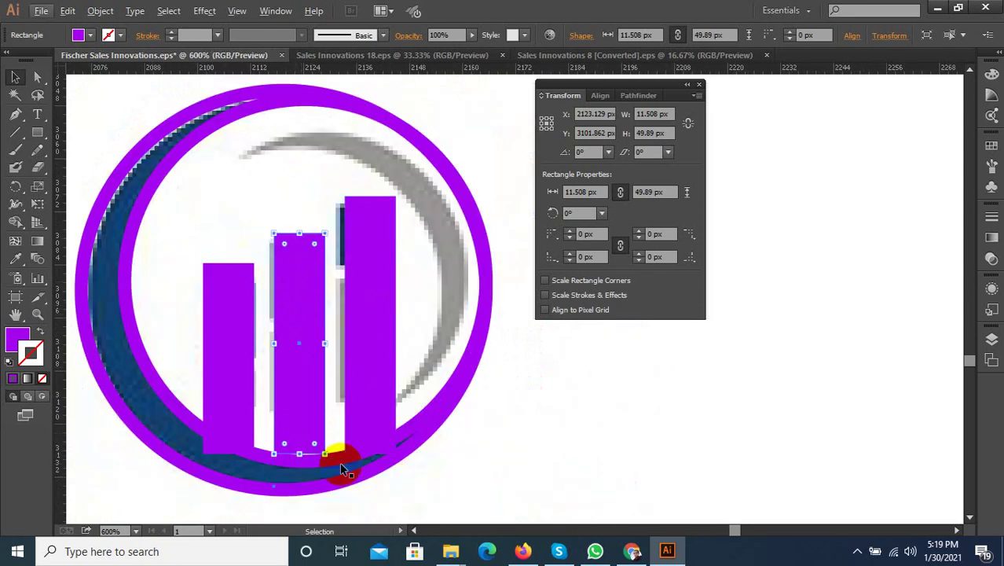
left_click(419, 423)
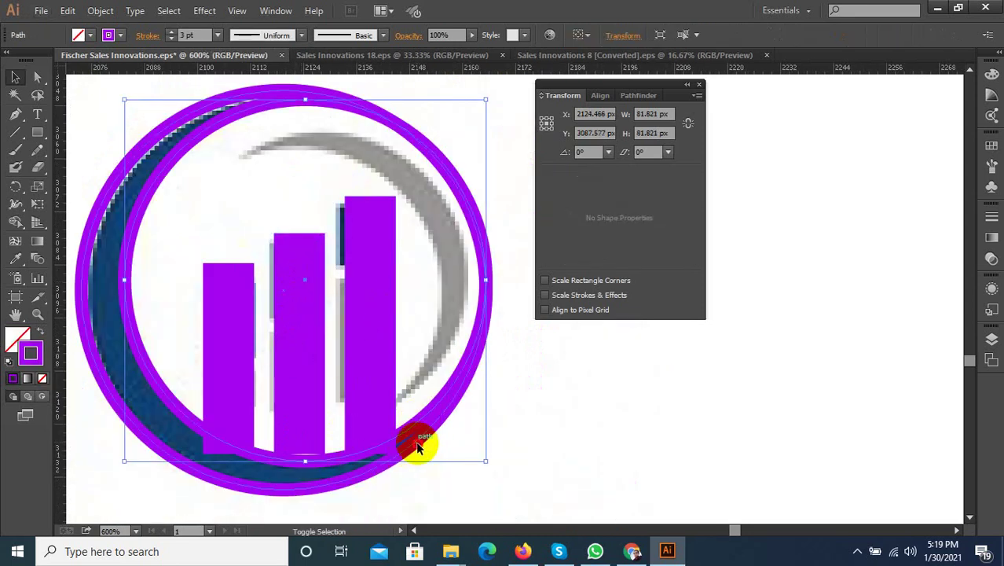
Divide the overlapping ring circles with Pathfinder and ungroup the pieces.
left_click(640, 95)
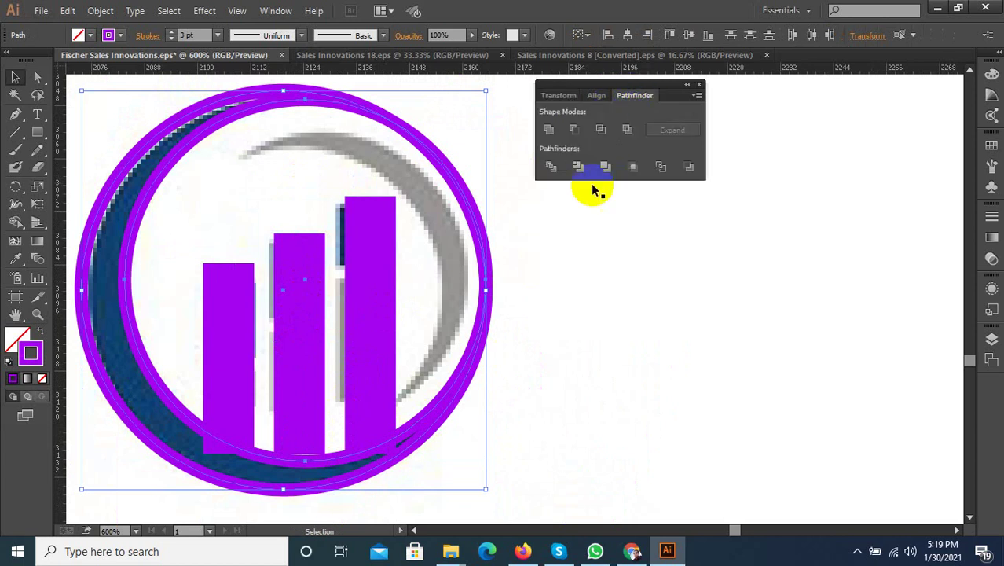
left_click(552, 167)
right_click(470, 192)
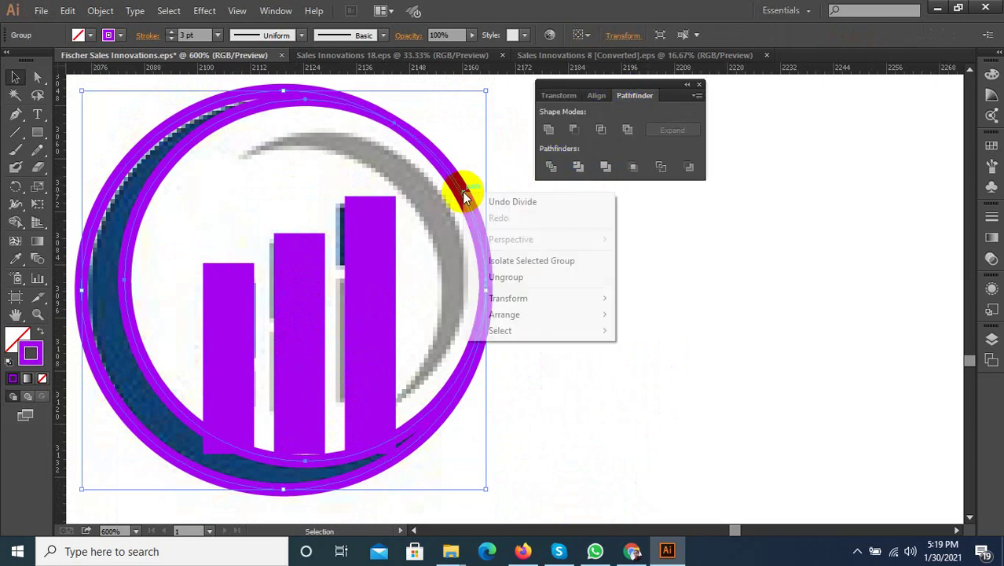
left_click(497, 275)
Delete the upper-right ring piece to open a gap in the purple ring.
left_click(480, 214)
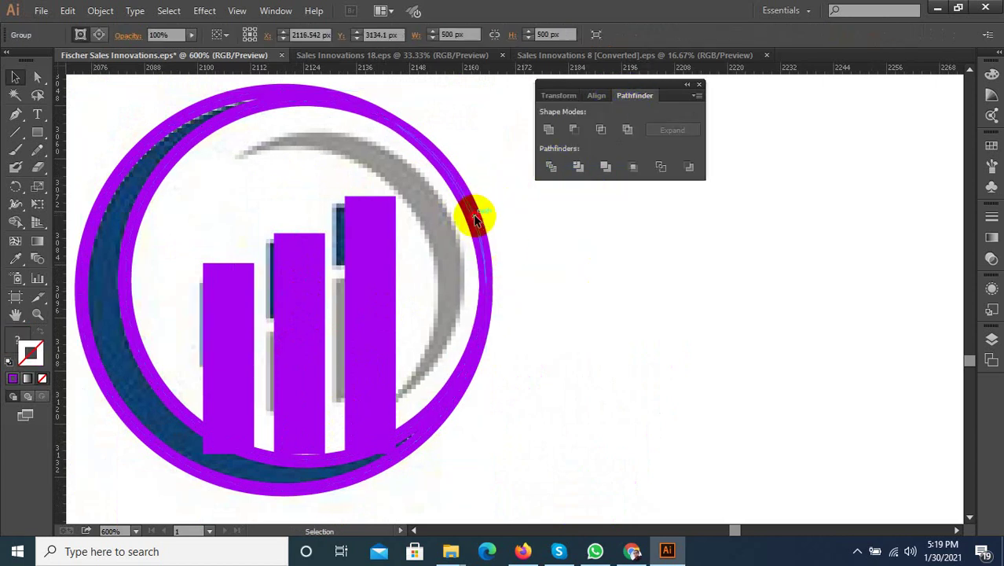
key("Delete")
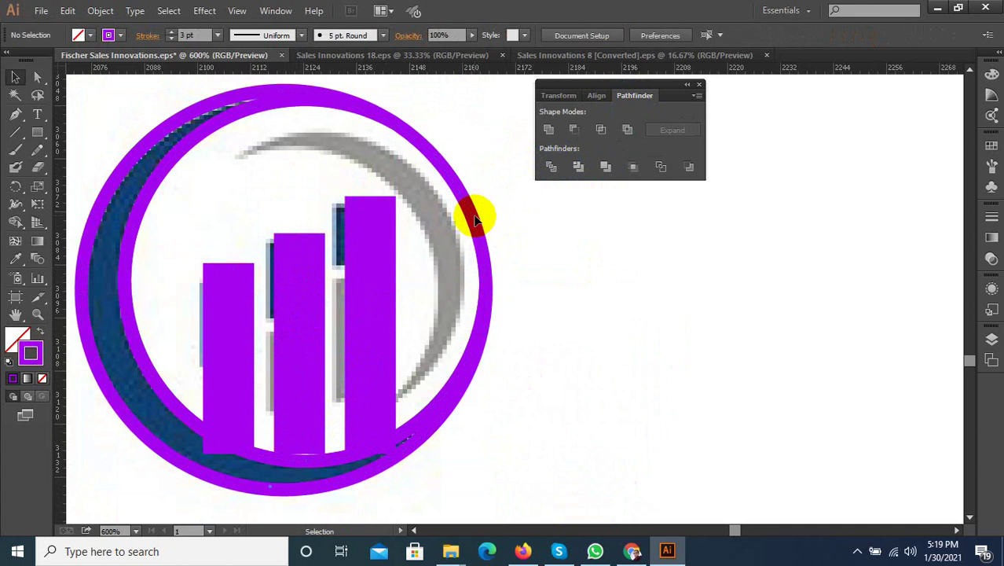
left_click(473, 224)
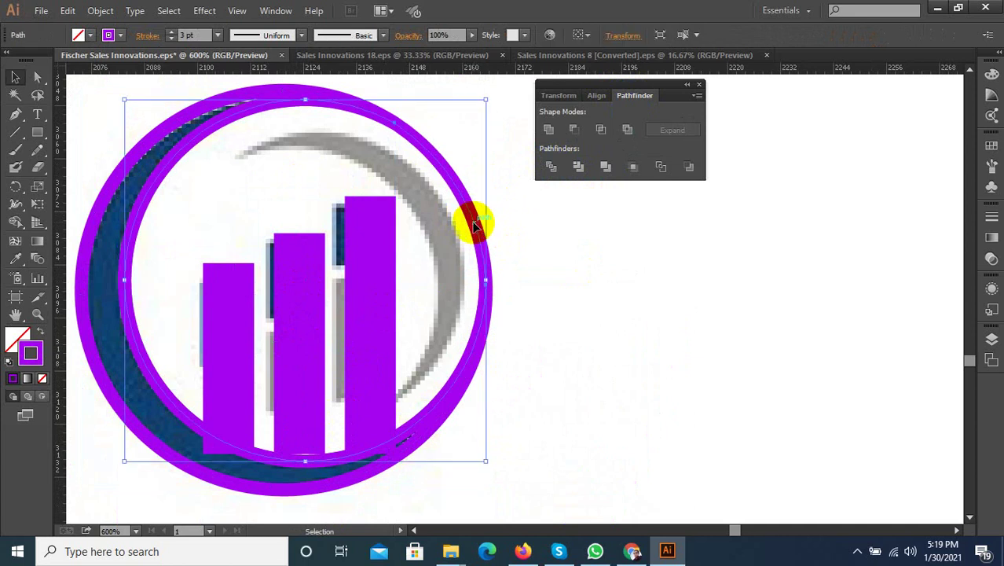
left_click(428, 148, "alt")
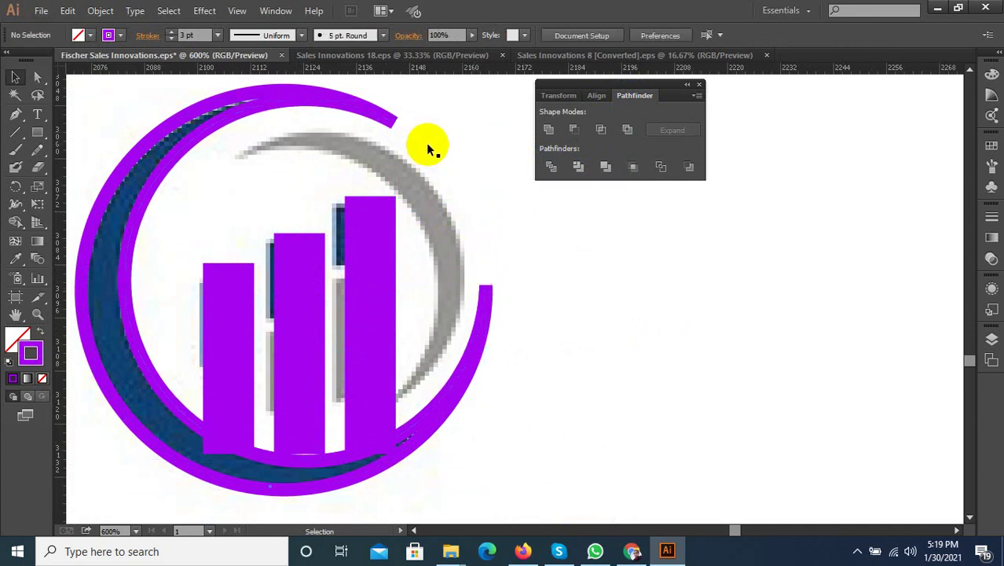
left_click(353, 108)
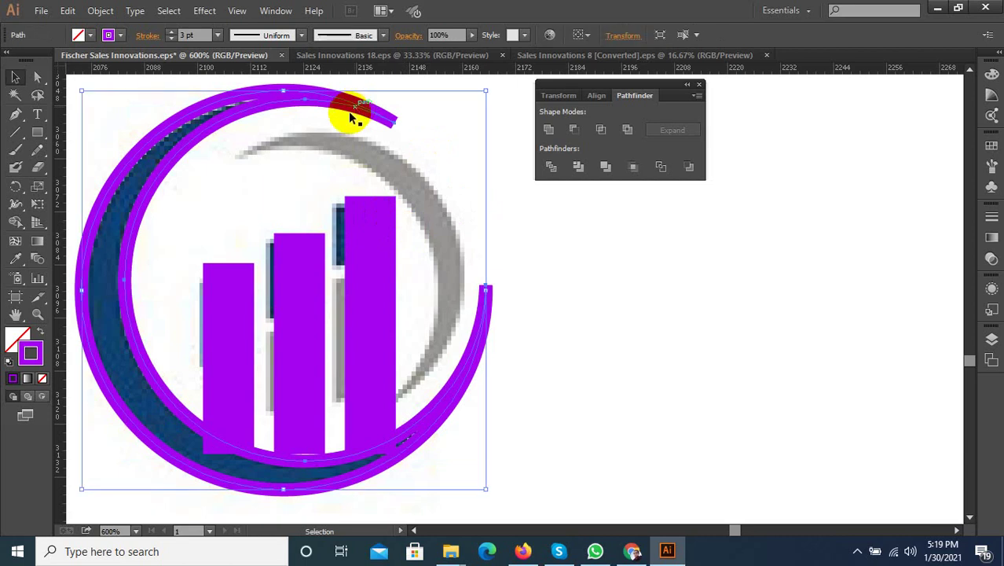
left_click(15, 259)
left_click(102, 286)
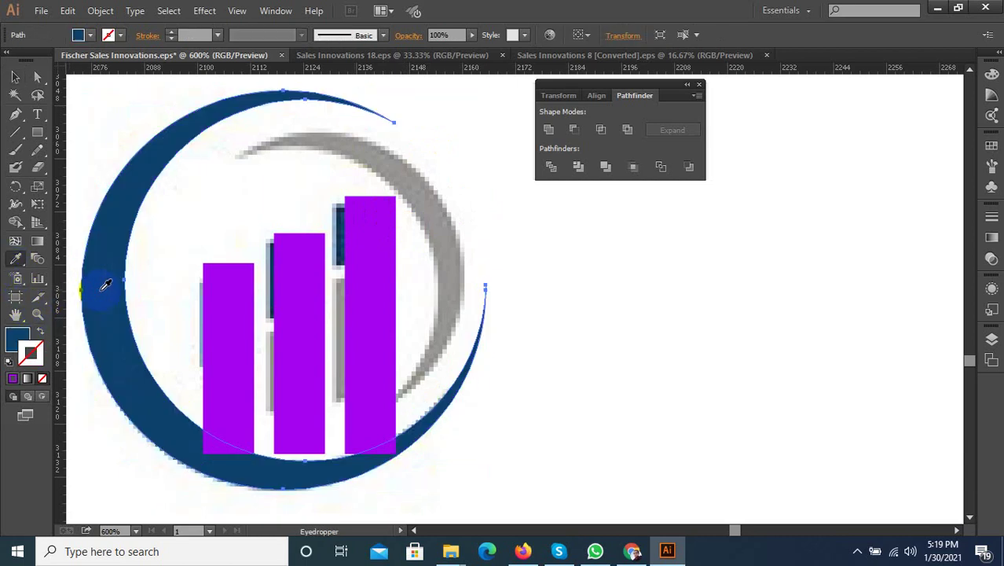
left_click(15, 76)
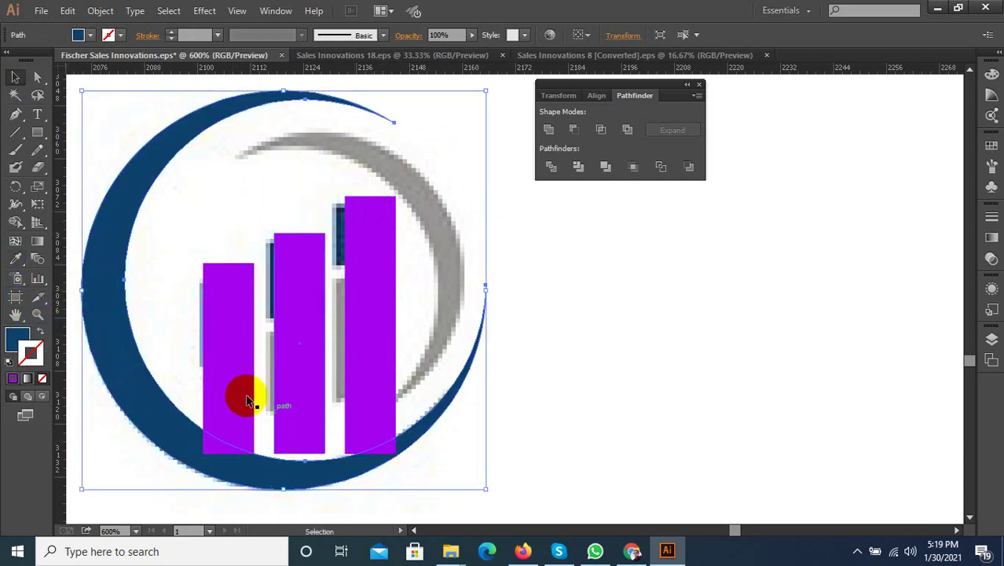
left_click(16, 116)
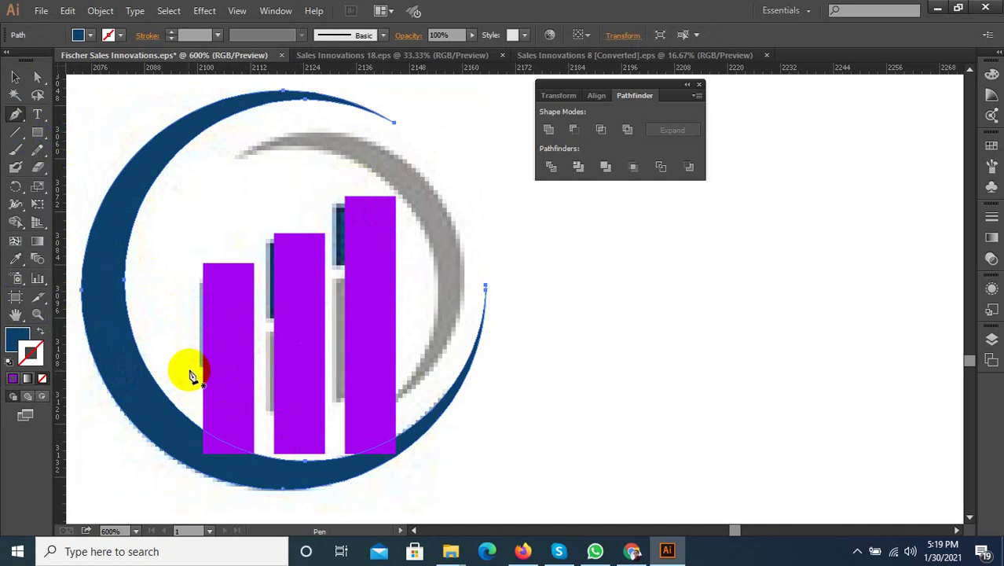
left_click(250, 328)
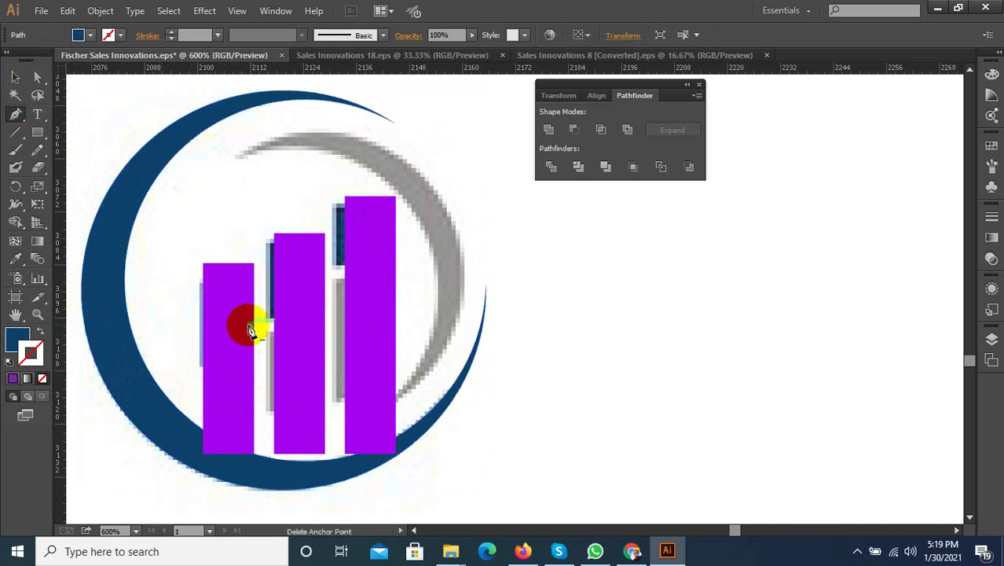
left_click(15, 76)
Select all three bars and swap fill and stroke to make them 1 pt purple outlines.
left_click(235, 274)
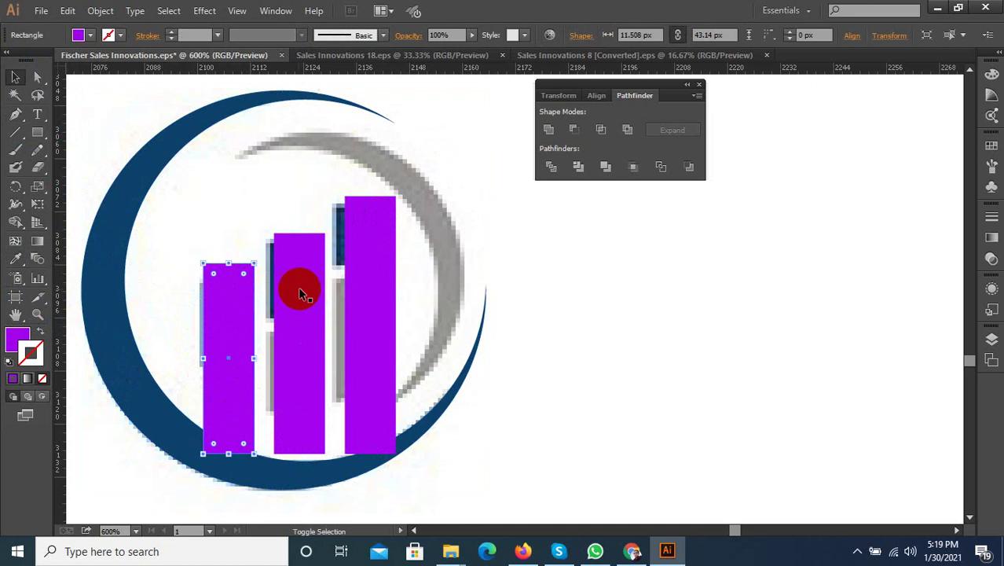
left_click(292, 286, "shift")
left_click(360, 268, "shift")
left_click(39, 332)
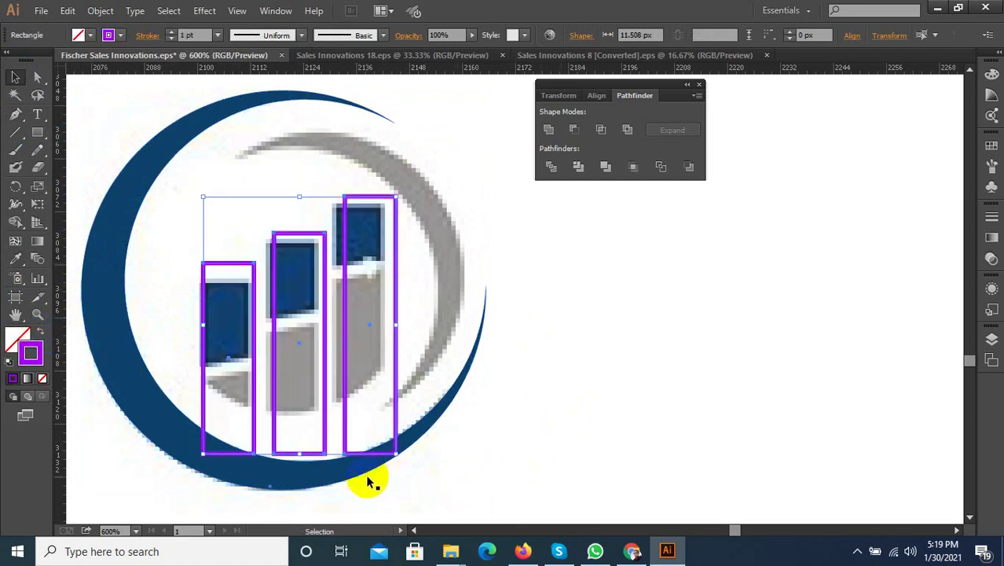
left_click(622, 554)
left_click(857, 551)
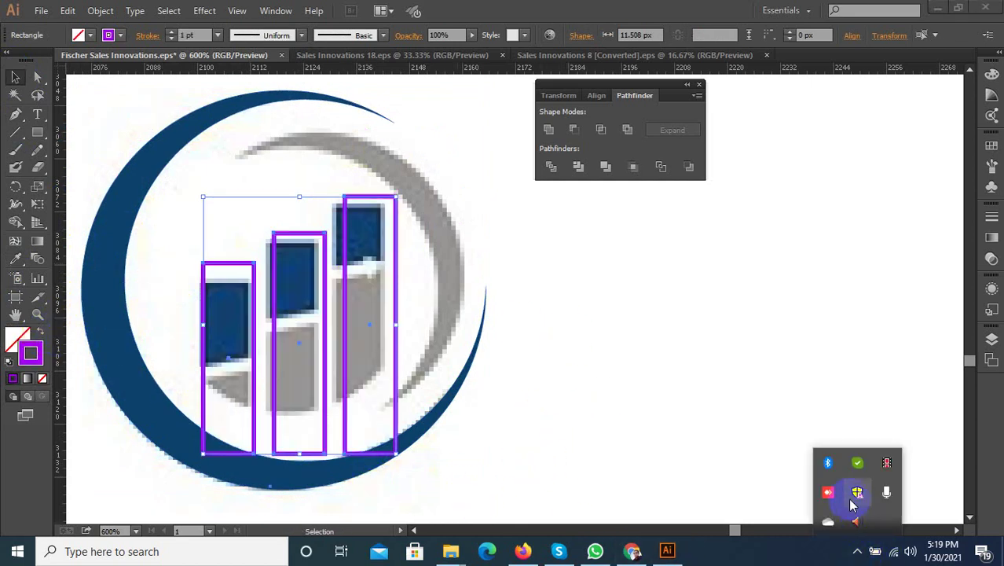
scroll(184, 405, "up", 1, "alt")
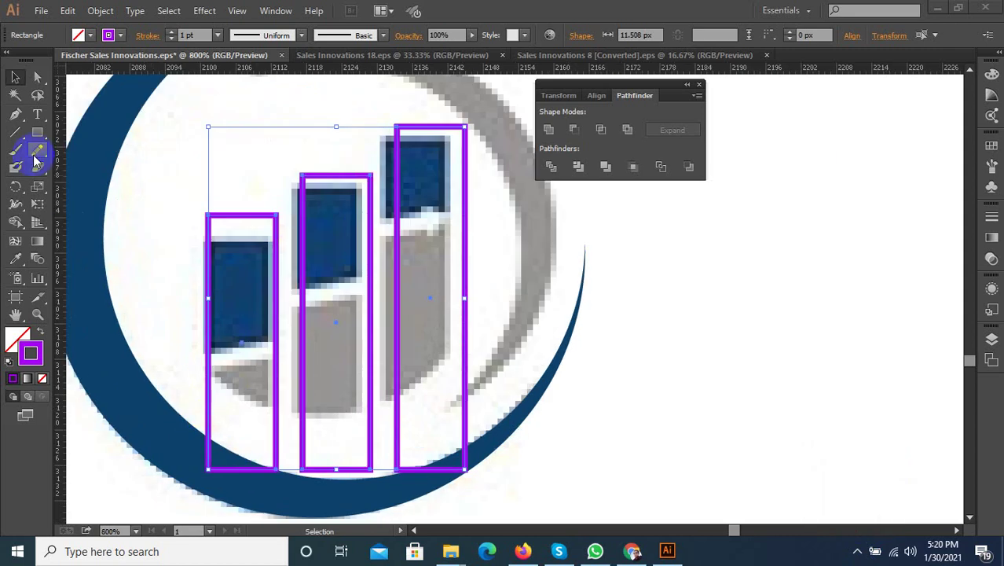
Pen-trace the arrow band's upper edge, stepping up across the three bars.
left_click(15, 114)
scroll(244, 381, "up", 1, "alt")
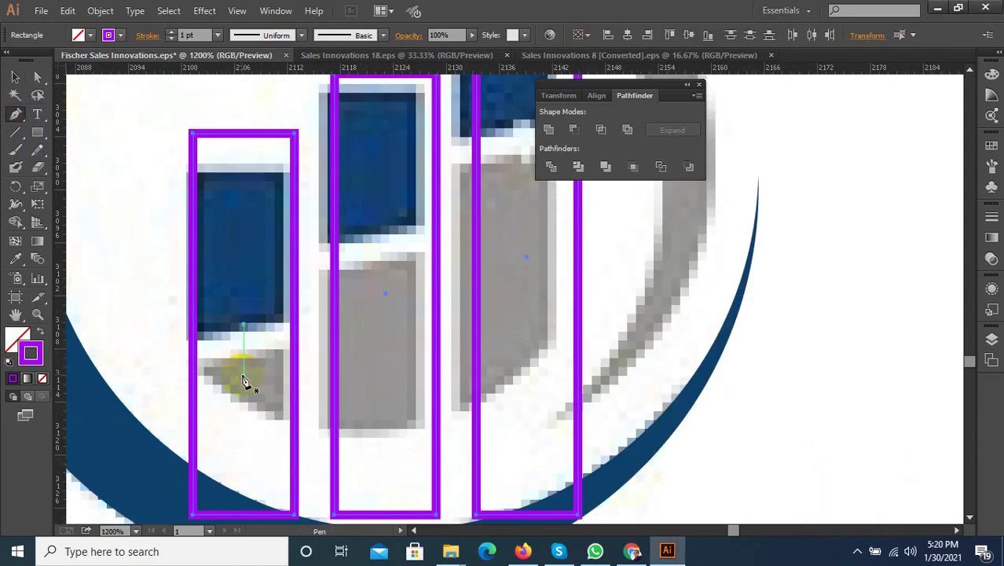
left_click(175, 340)
left_click(308, 321)
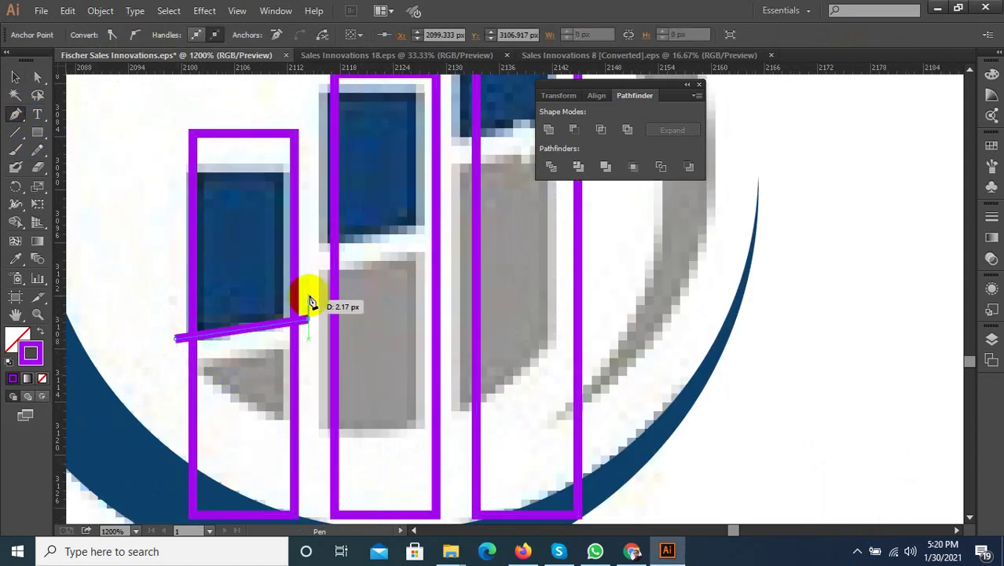
left_click(315, 245)
scroll(301, 338, "down", 1, "alt")
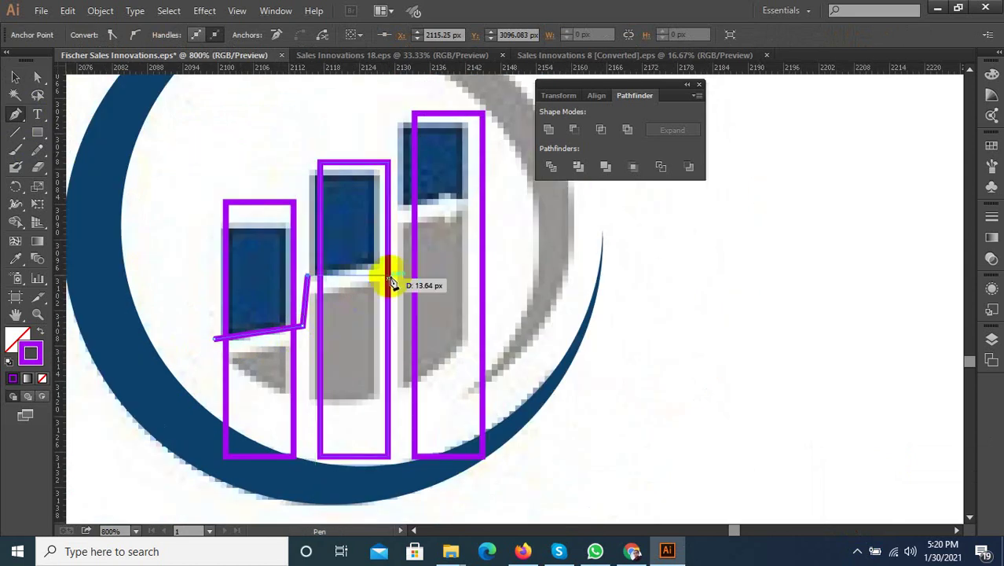
scroll(398, 268, "up", 1, "alt")
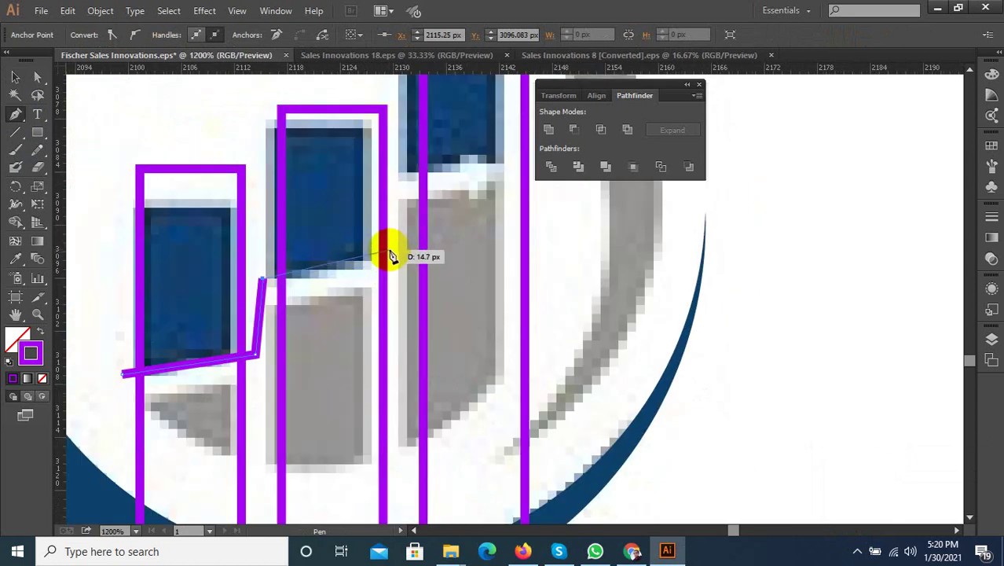
left_click(390, 248)
scroll(385, 293, "down", 1, "alt")
scroll(392, 218, "up", 1, "alt")
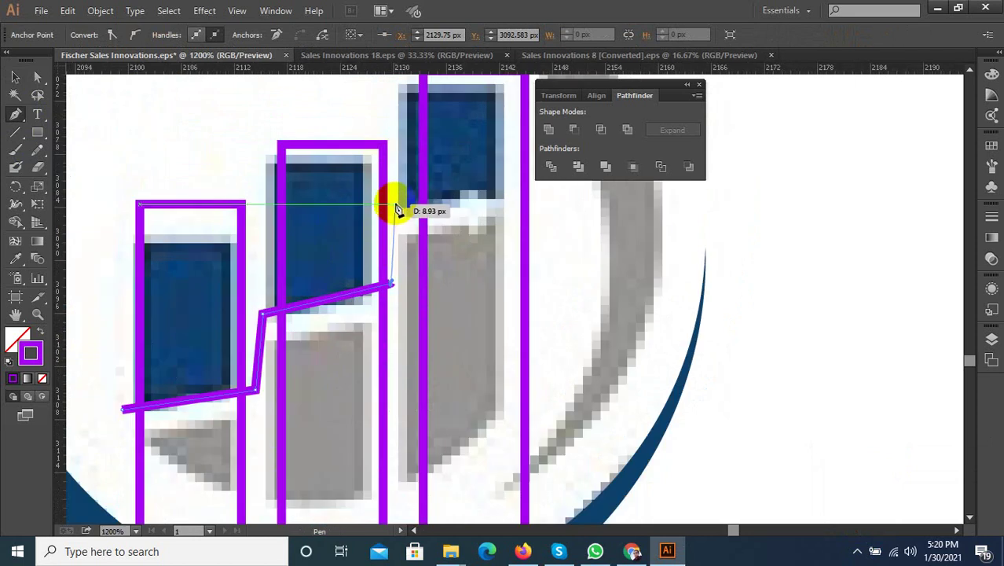
left_click(398, 202)
scroll(398, 202, "down", 1, "alt")
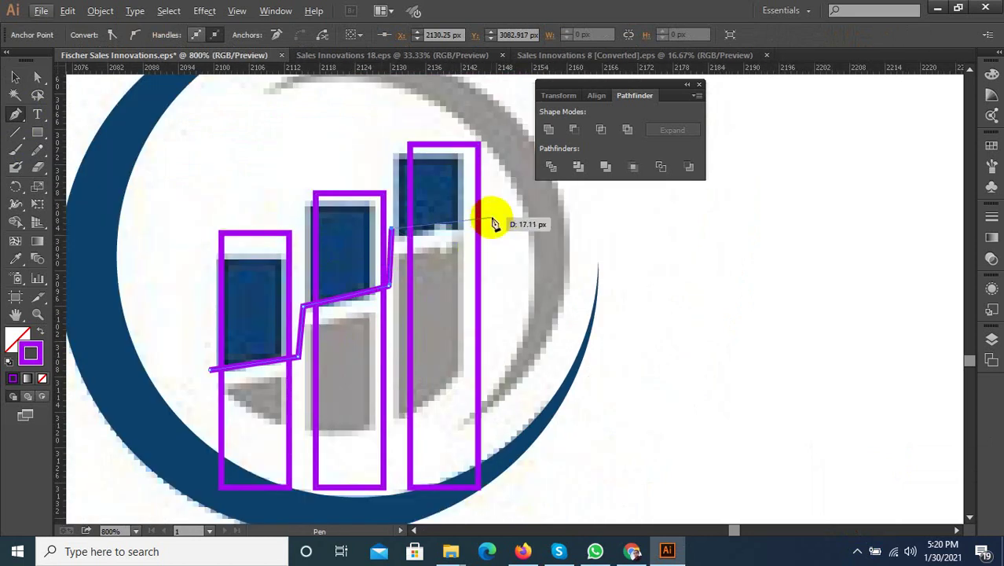
left_click(442, 221)
scroll(447, 212, "up", 1, "alt")
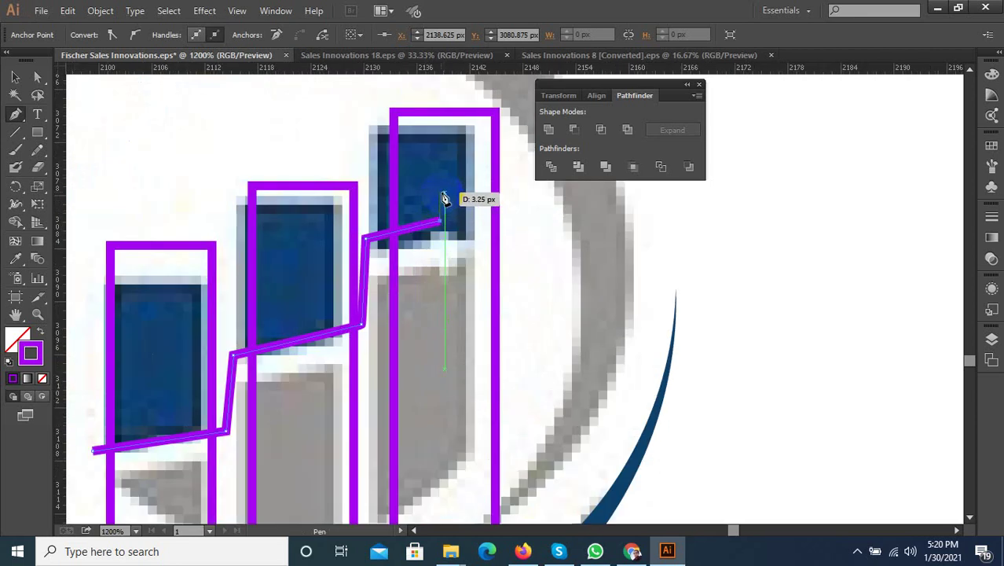
left_click(428, 190)
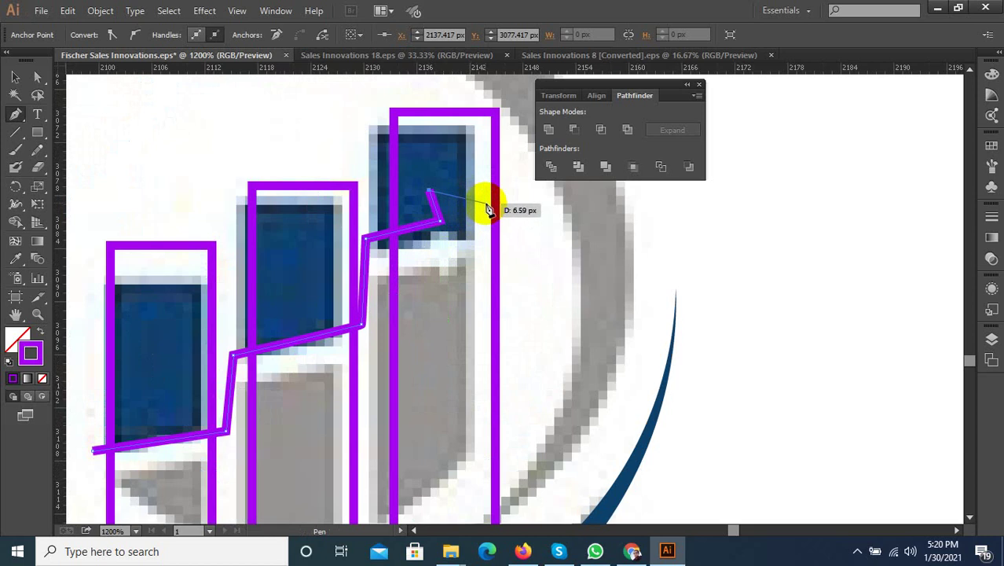
Shape the curved arrowhead and trace the lower edge back to close the arrow outline.
left_click(485, 204)
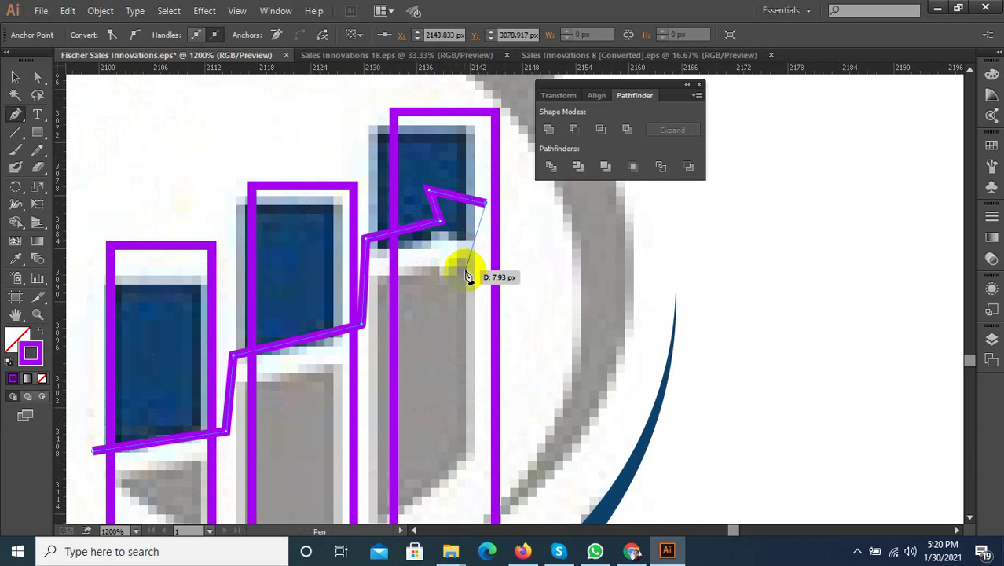
left_click(465, 252)
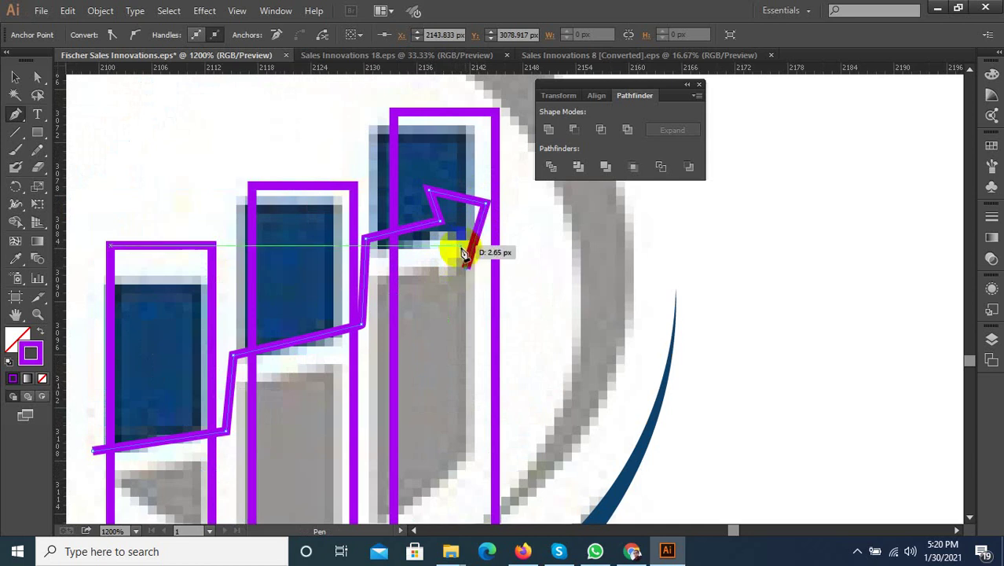
left_click_drag(456, 250, 455, 250)
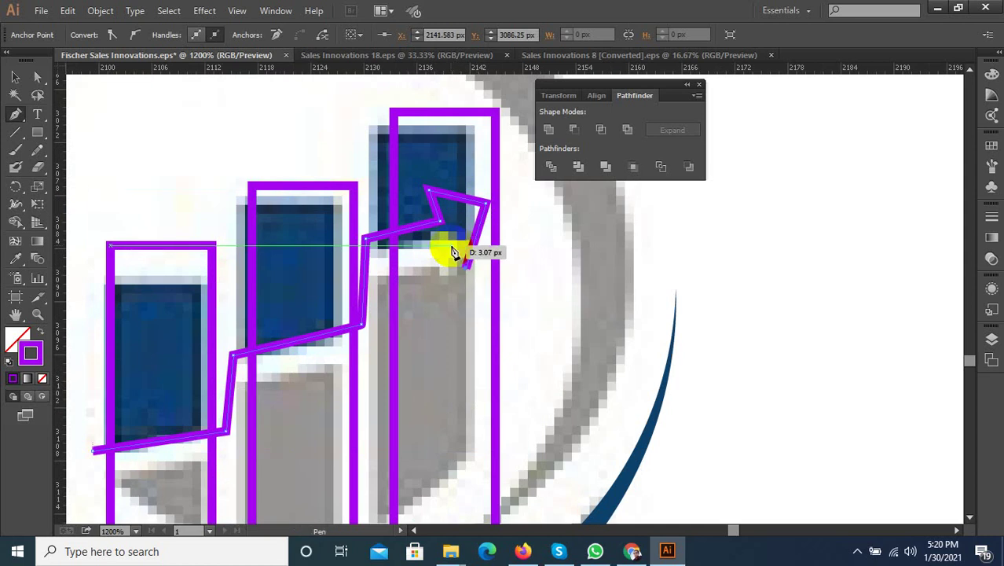
left_click_drag(455, 250, 383, 273)
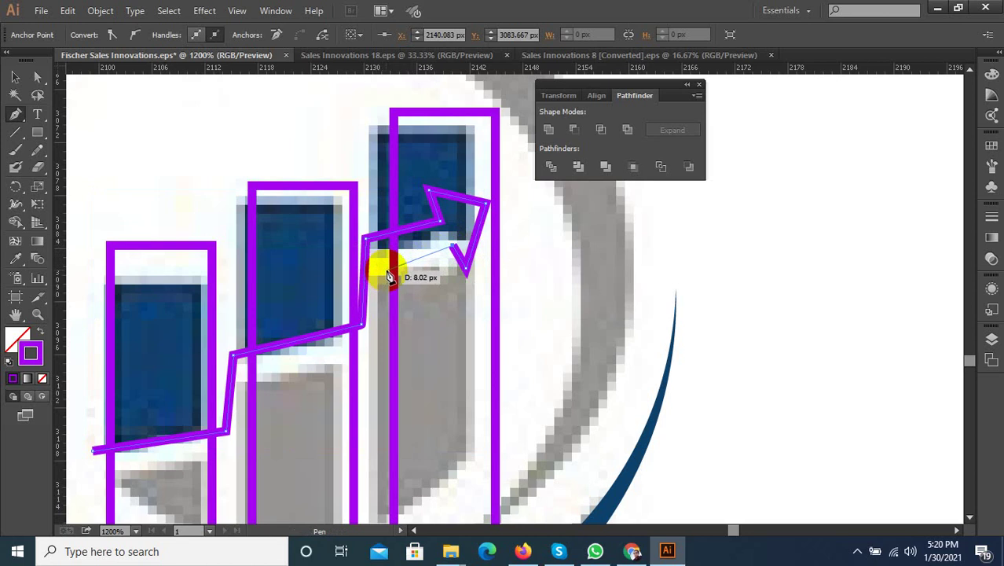
left_click_drag(387, 271, 385, 344)
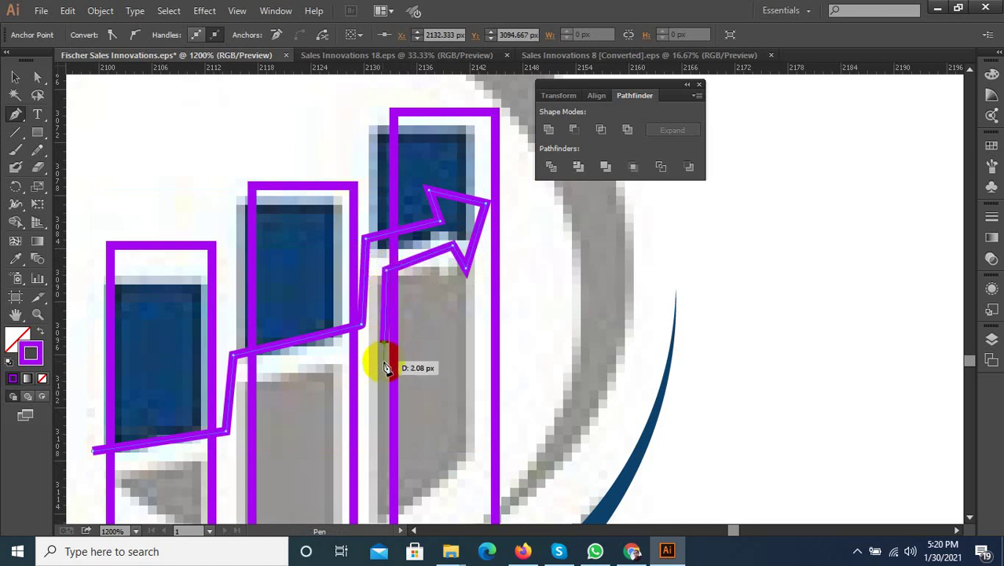
left_click_drag(387, 346, 385, 368)
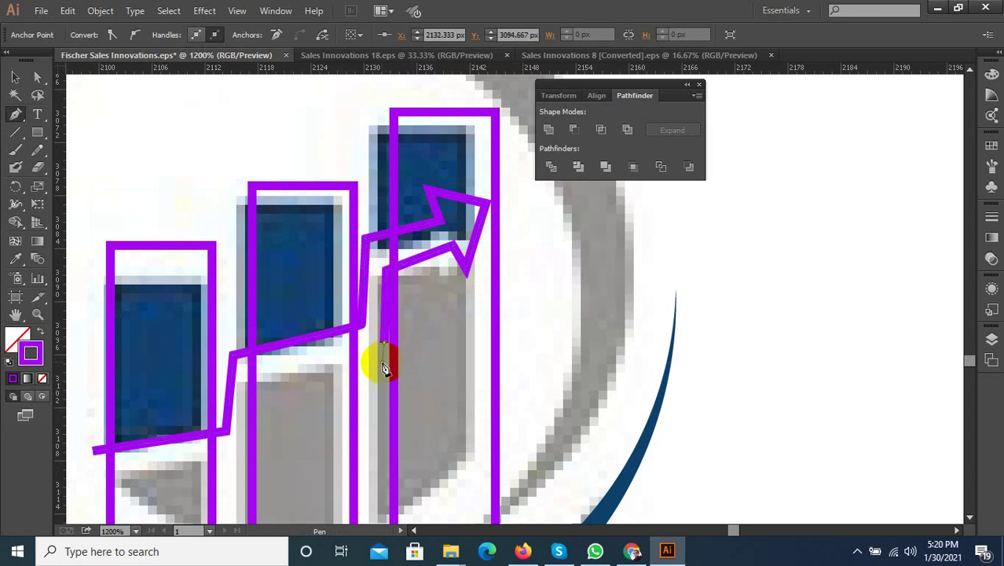
left_click(241, 392)
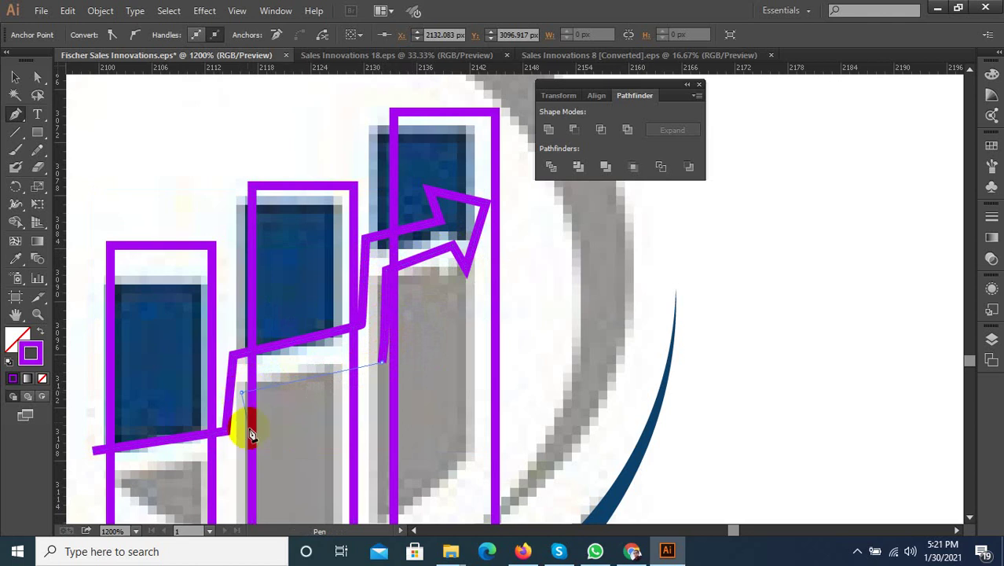
left_click(238, 471)
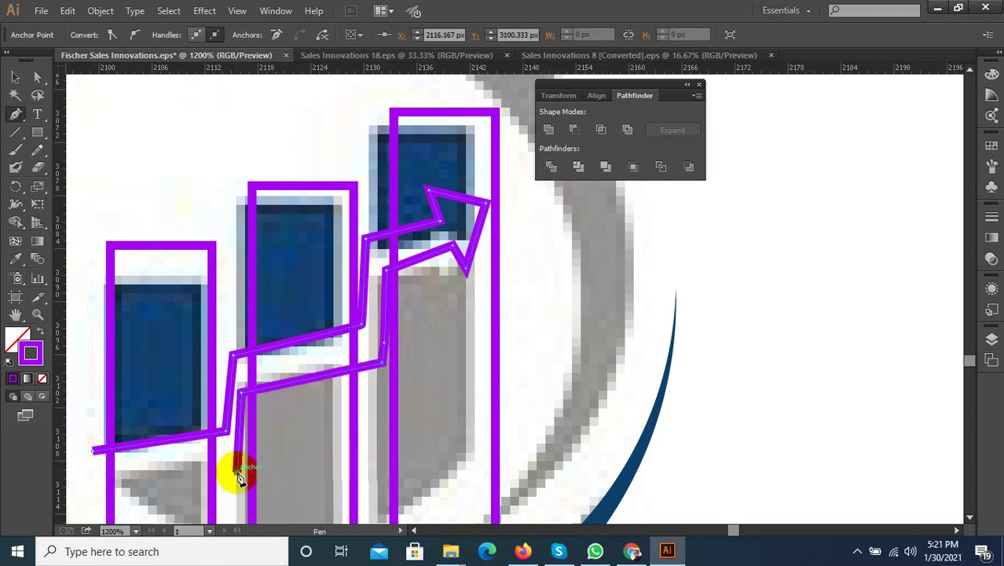
left_click(89, 484)
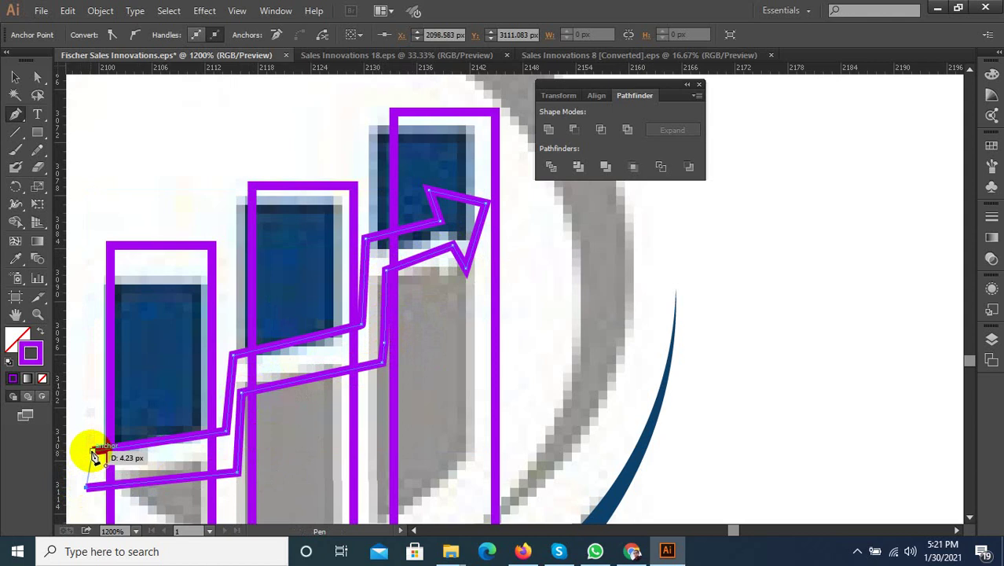
left_click(92, 451)
scroll(250, 213, "down", 2)
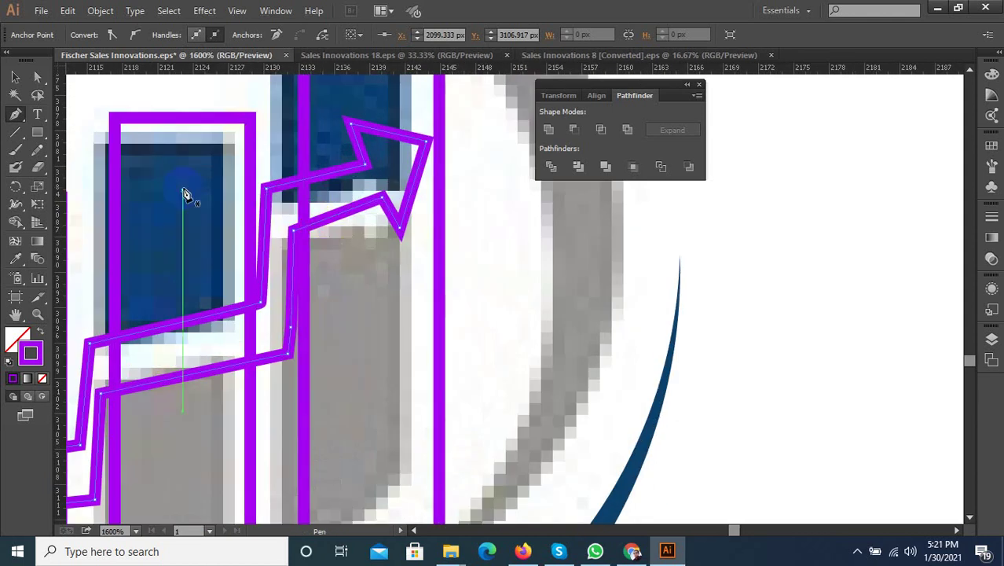
Nudge the arrowhead anchors with Direct Selection to fit the tallest bar.
left_click(37, 76)
scroll(340, 157, "up", 1, "alt")
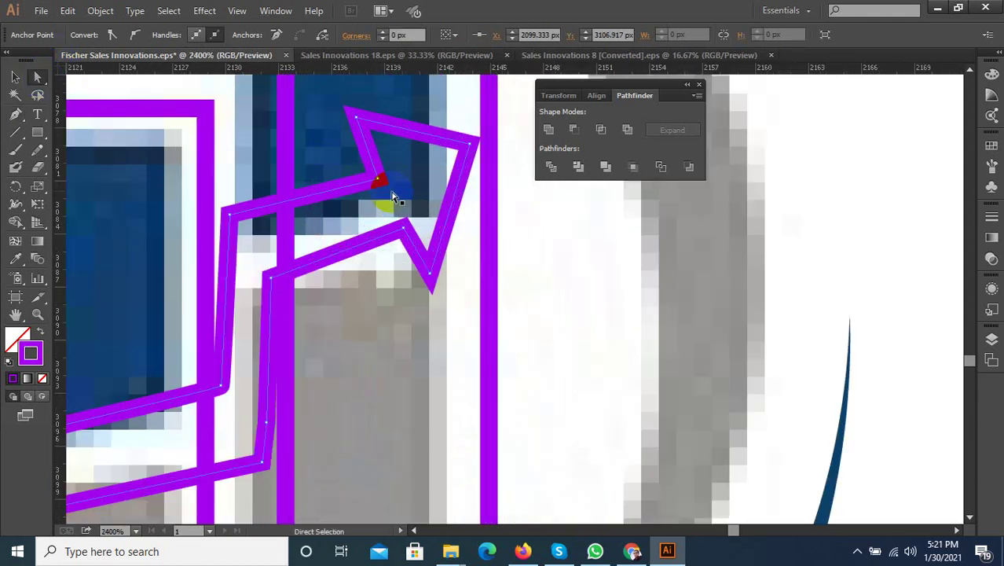
left_click(379, 182, "ctrl")
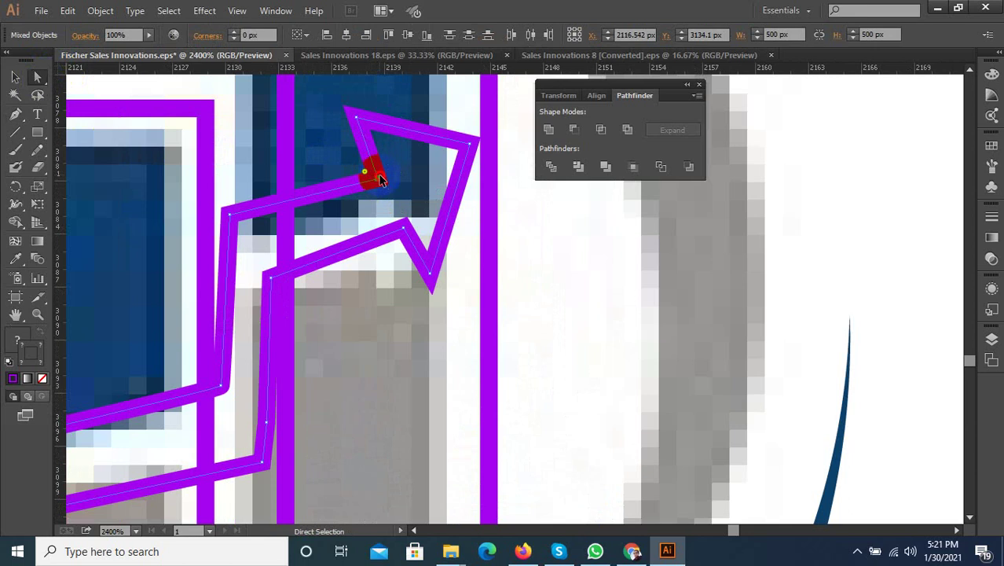
left_click_drag(379, 179, 371, 165)
left_click(405, 235)
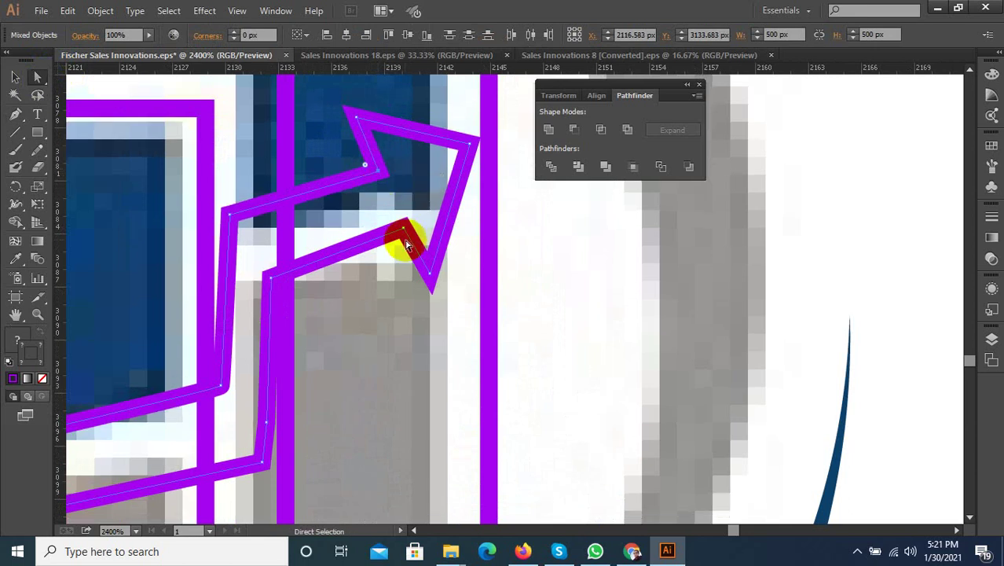
scroll(439, 300, "down", 3)
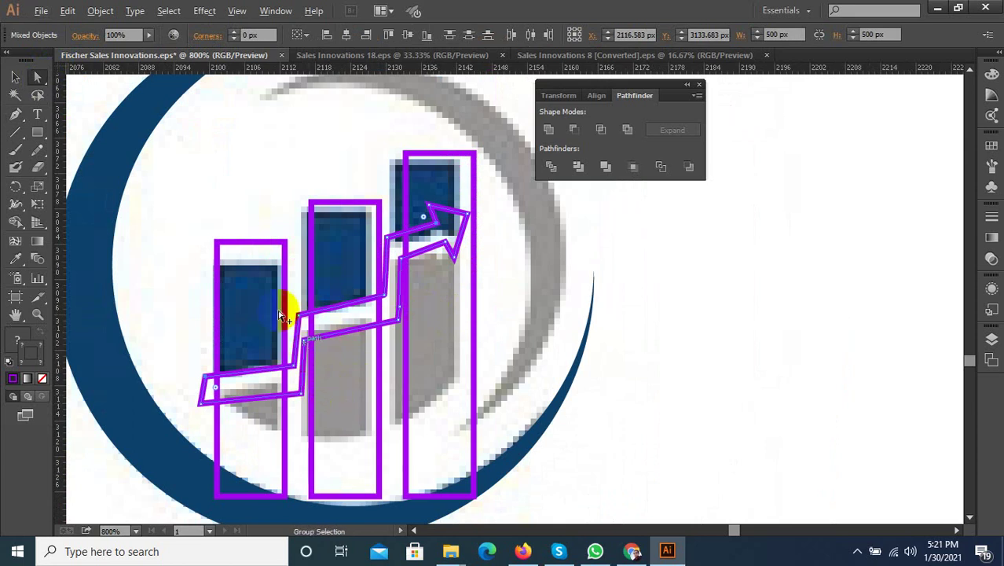
Divide the three bar outlines with the arrow outline using Pathfinder, then ungroup.
left_click(14, 77)
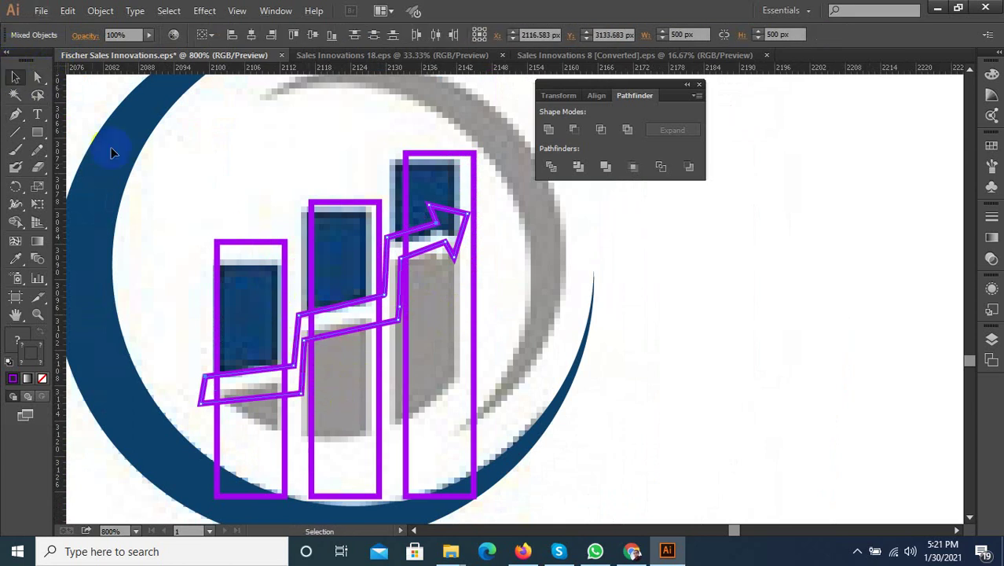
left_click(280, 245)
left_click(311, 206, "shift")
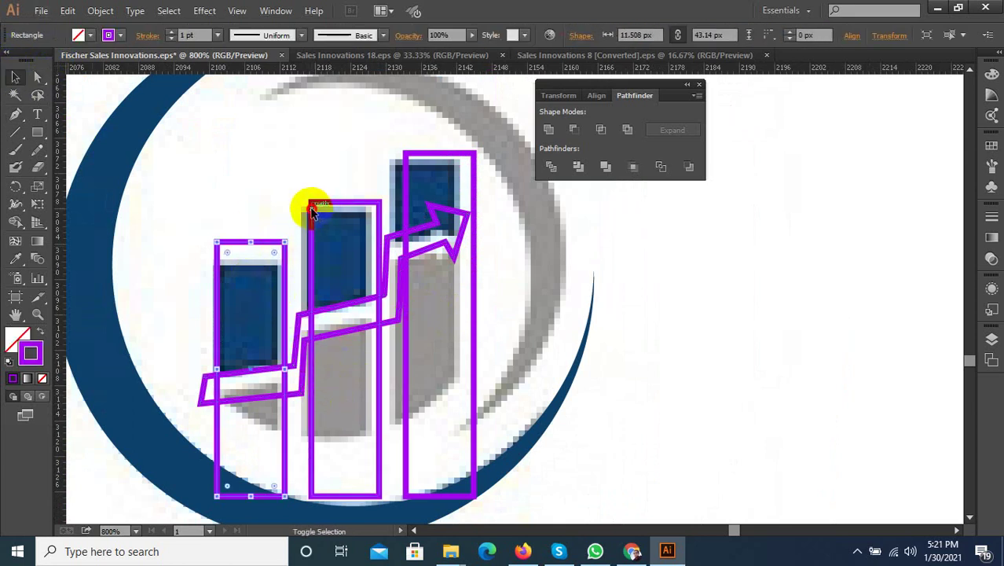
left_click(399, 174, "shift")
left_click(326, 312, "shift")
scroll(318, 322, "down", 2)
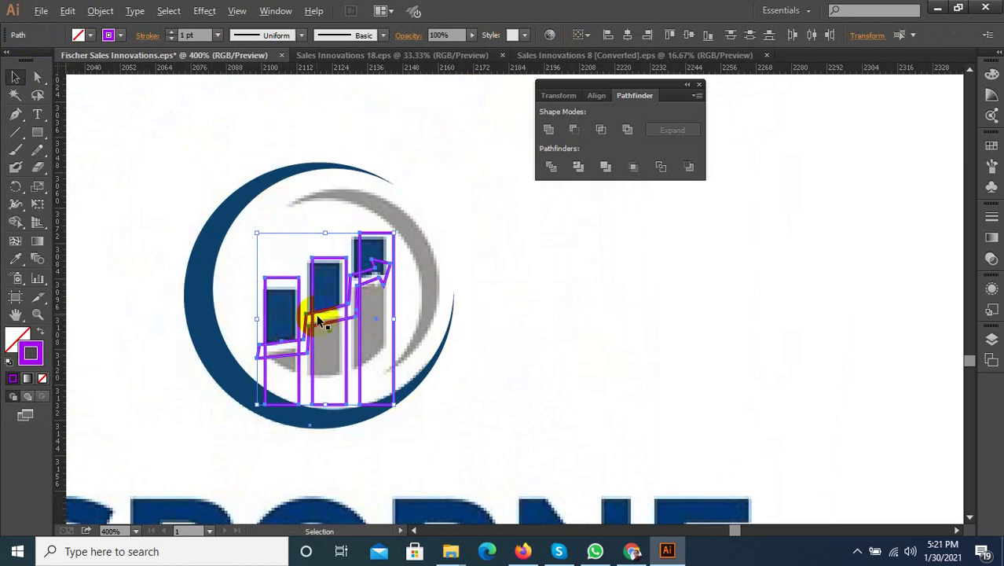
left_click(551, 167)
right_click(367, 266)
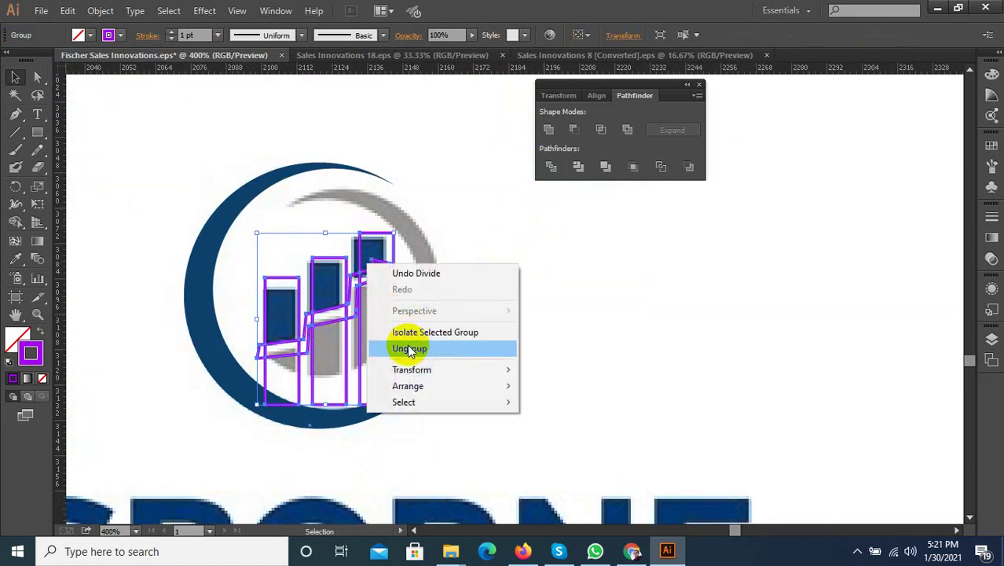
left_click(410, 348)
left_click(476, 318)
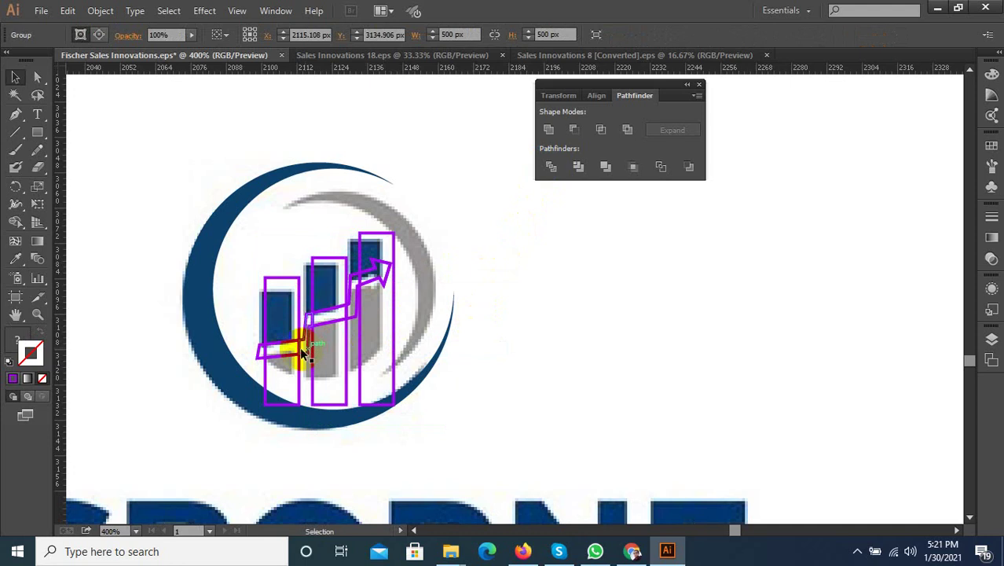
Delete the leftover arrow connector, vertical segment and inner arrowhead pieces.
scroll(277, 338, "up", 2)
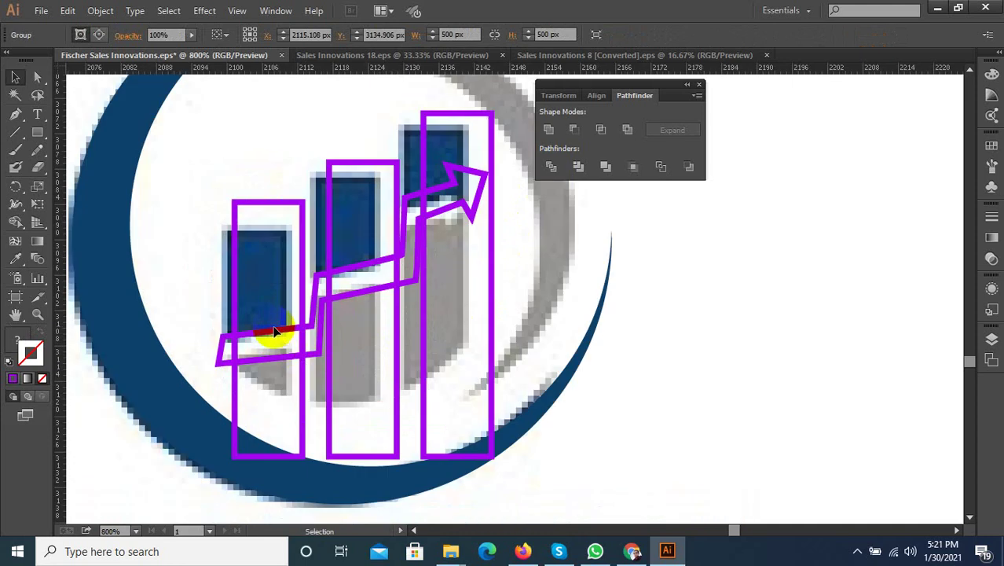
left_click(275, 332)
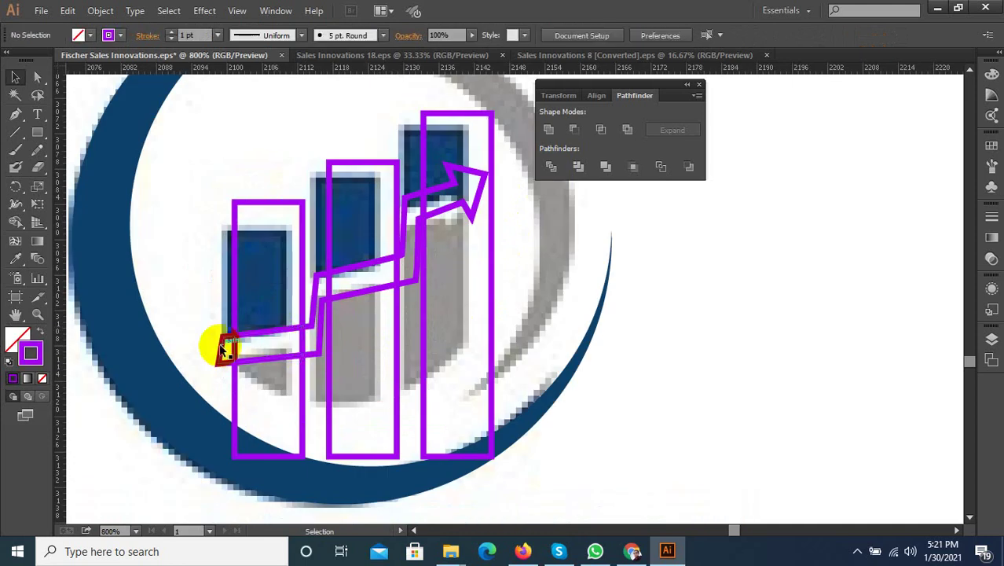
left_click(220, 350)
left_click(224, 349)
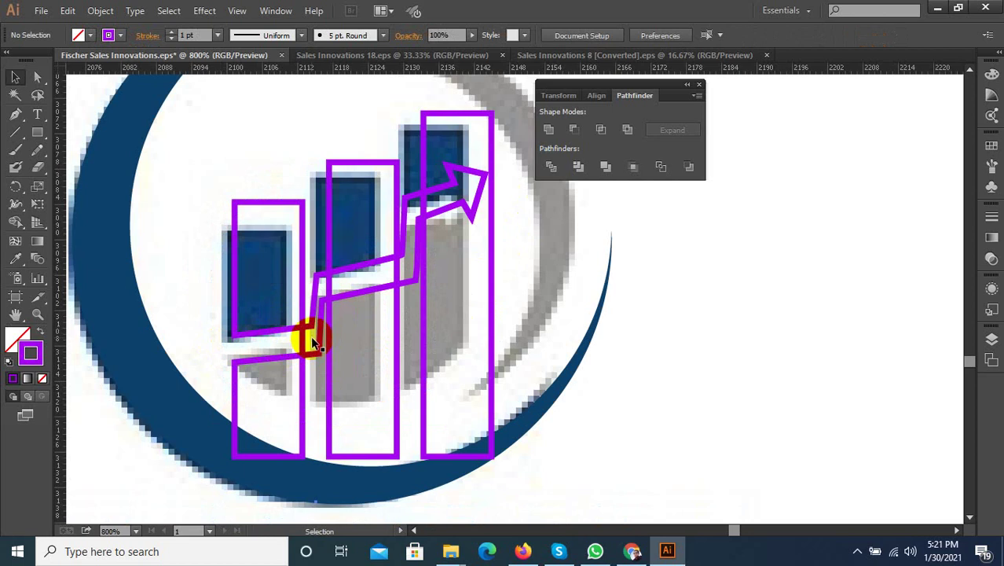
left_click(305, 340)
key("Delete")
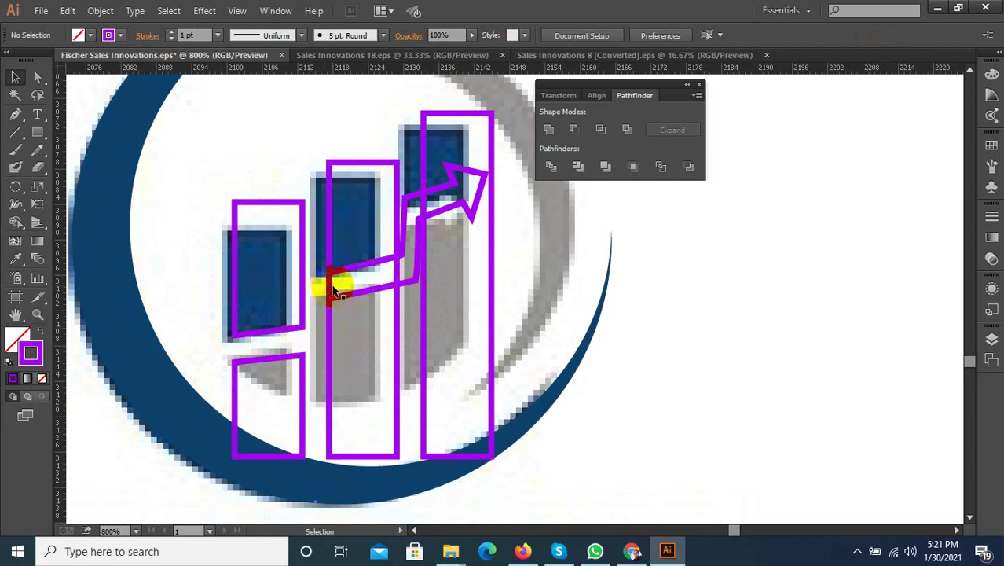
left_click(333, 289)
key("Delete")
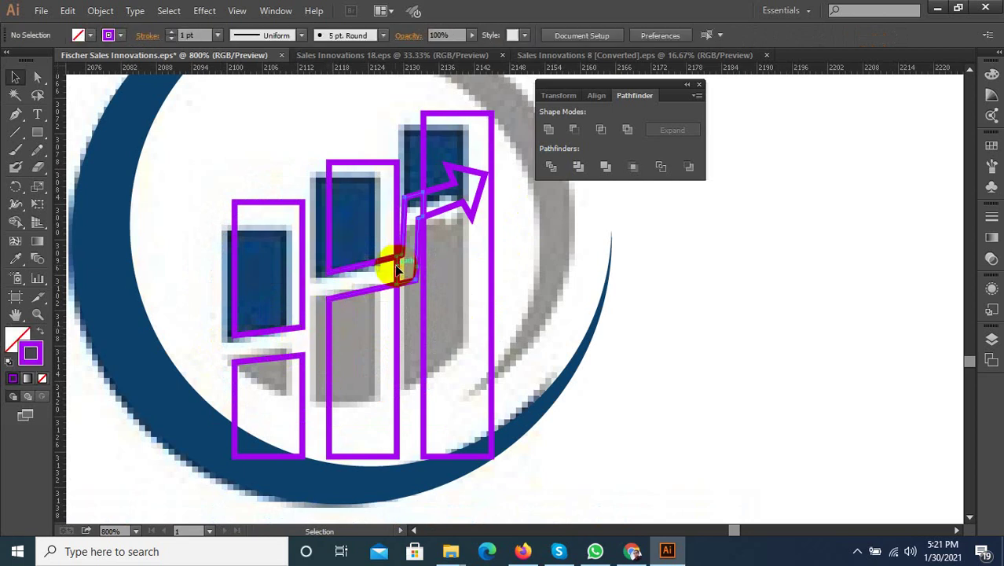
left_click(398, 269)
key("Delete")
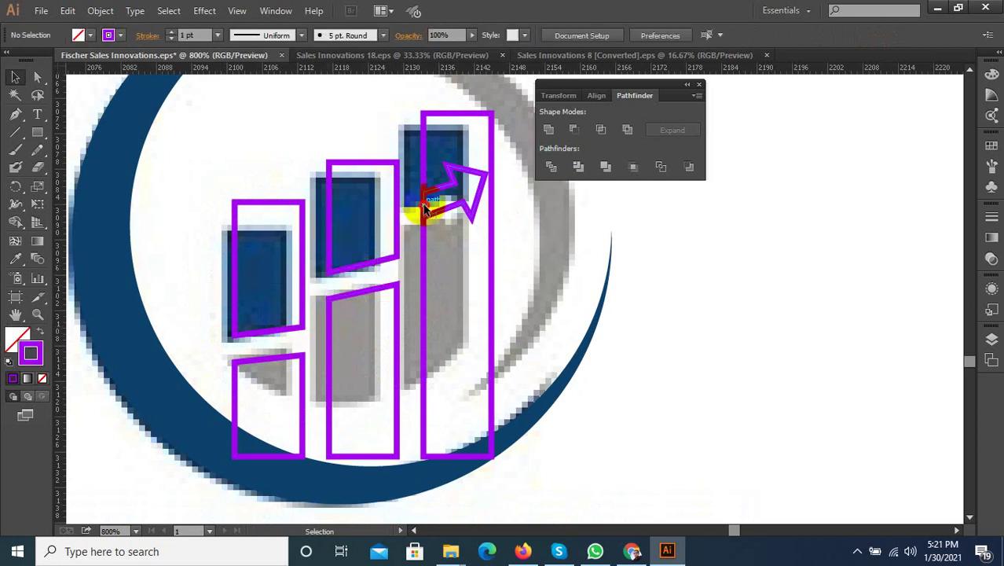
left_click(425, 208)
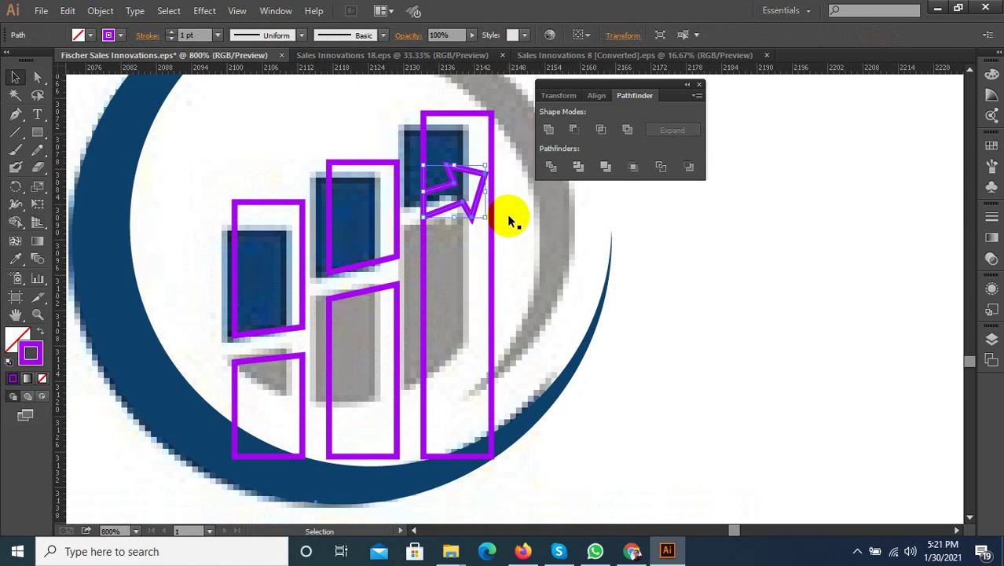
key("Delete")
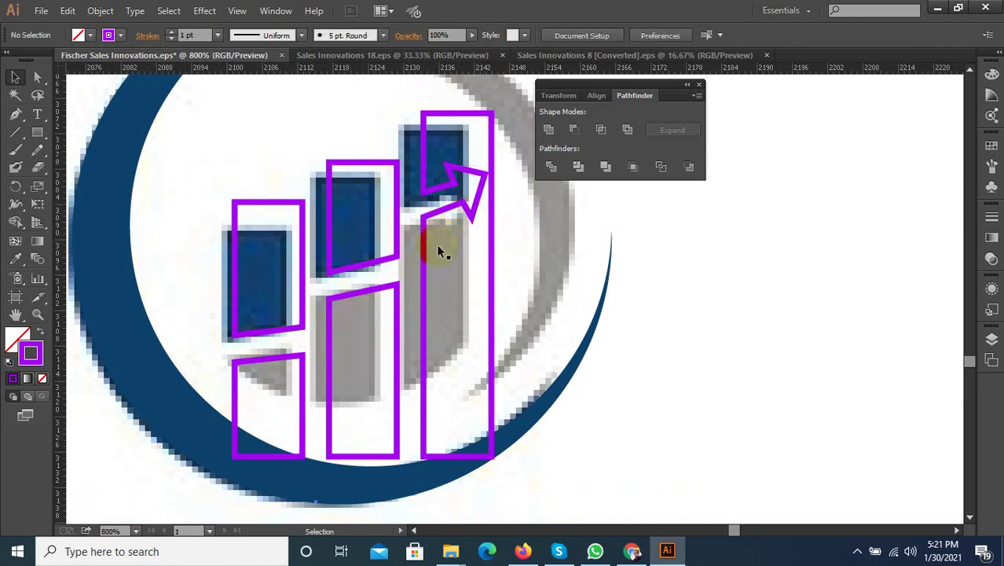
left_click(425, 272)
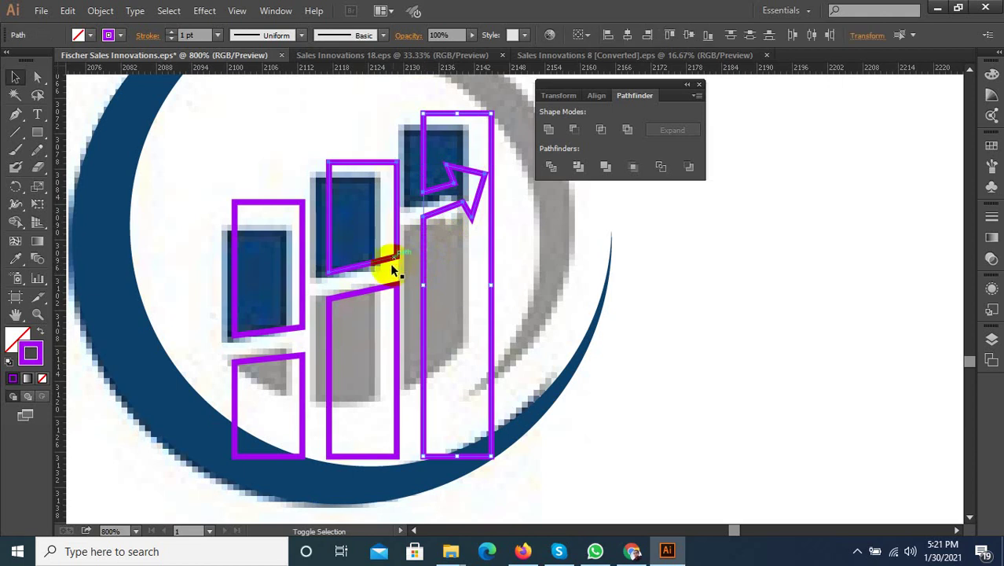
left_click(388, 291, "shift")
Eyedrop the ring's dark blue into every selected bar piece, leaving a white arrow gap.
left_click(297, 334, "shift")
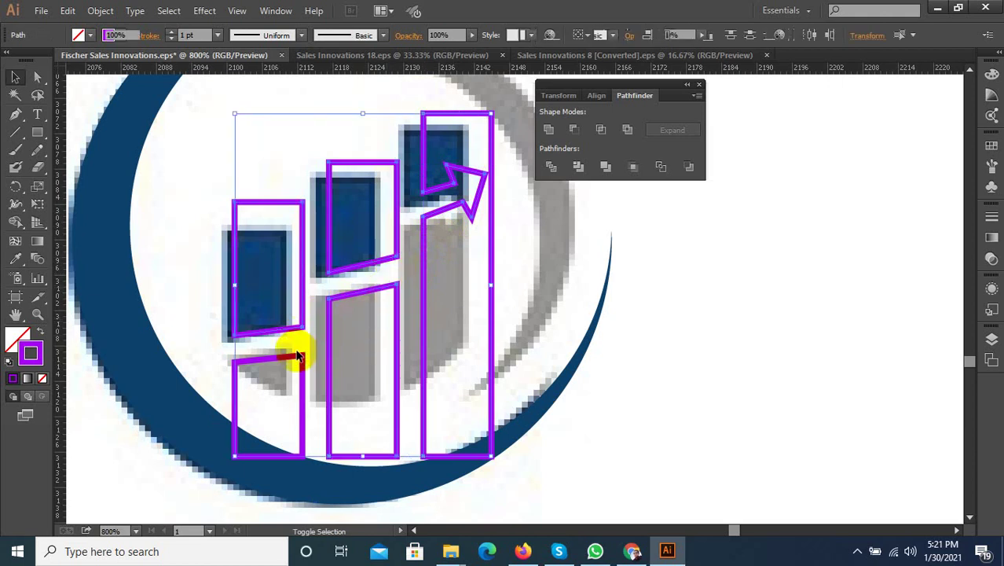
left_click(297, 360, "shift")
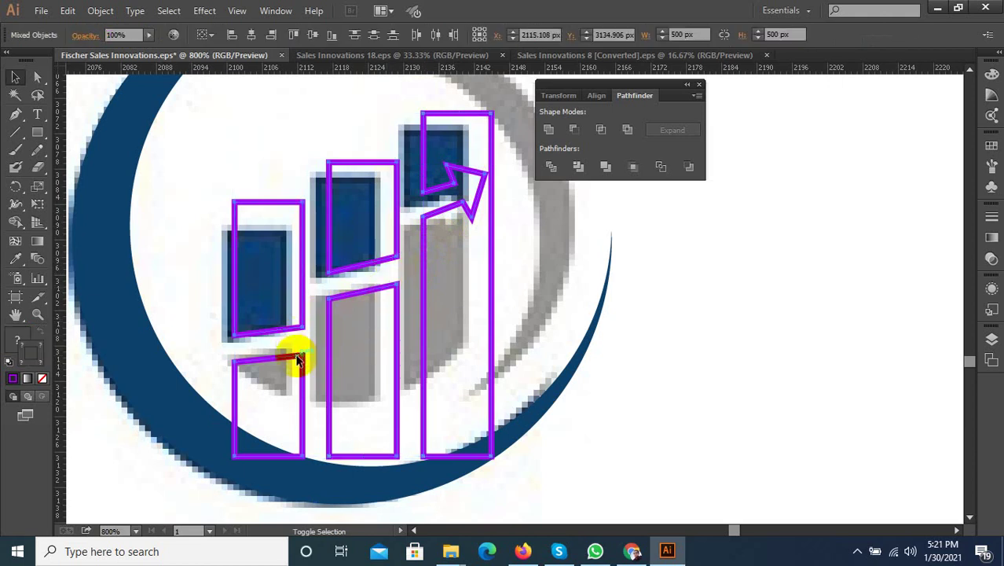
left_click(14, 259)
left_click(136, 341)
scroll(325, 380, "down", 1)
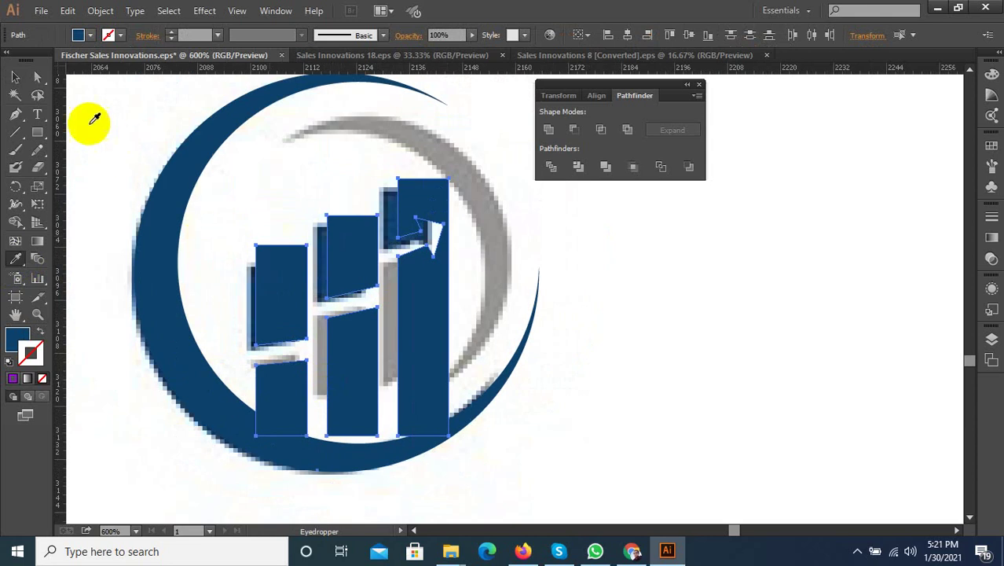
left_click(15, 77)
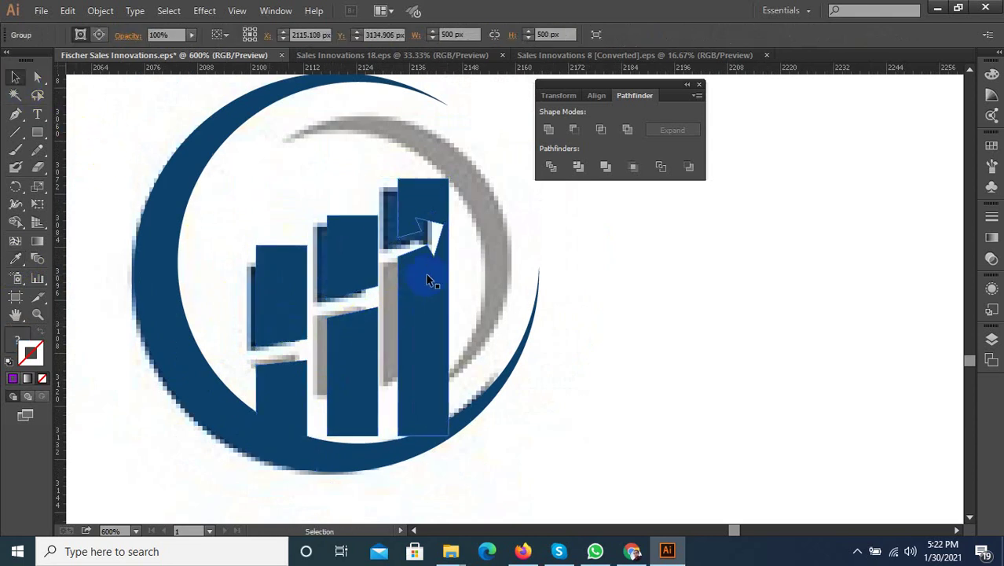
scroll(455, 216, "up", 2)
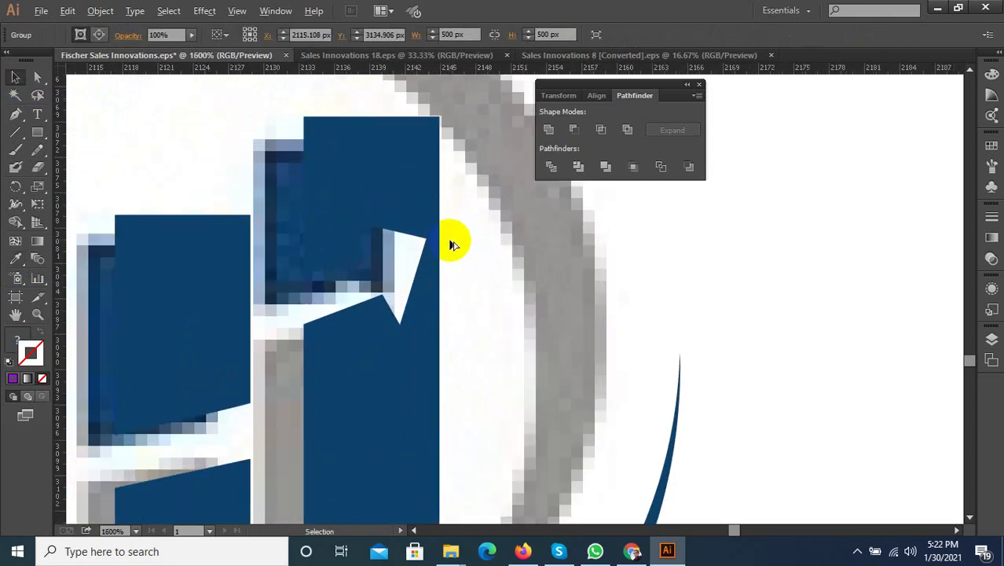
scroll(432, 260, "up", 1)
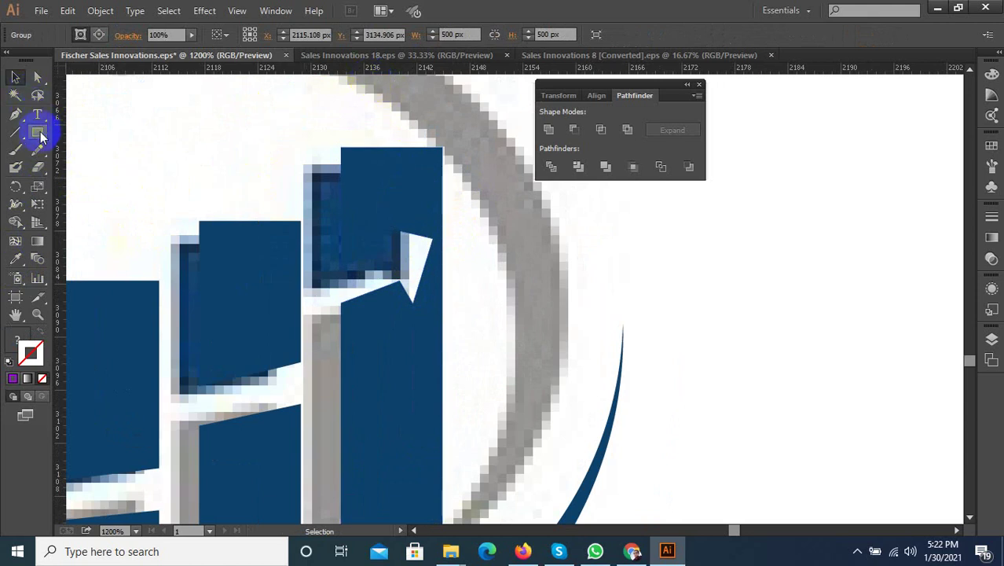
Draw a line from the arrowhead tip across the tall right bar and Divide the bar along it.
left_click(16, 132)
scroll(535, 271, "up", 2)
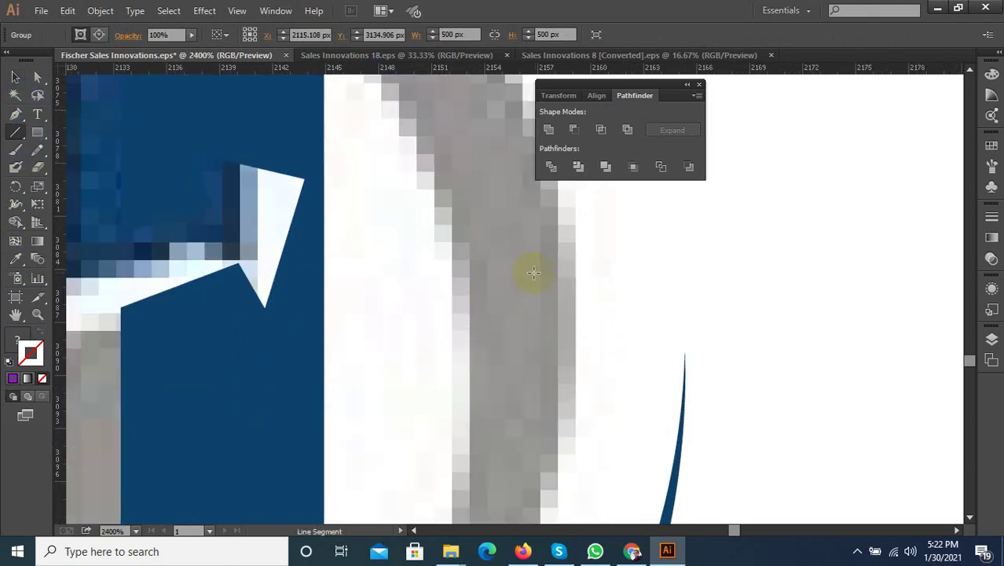
left_click(301, 179)
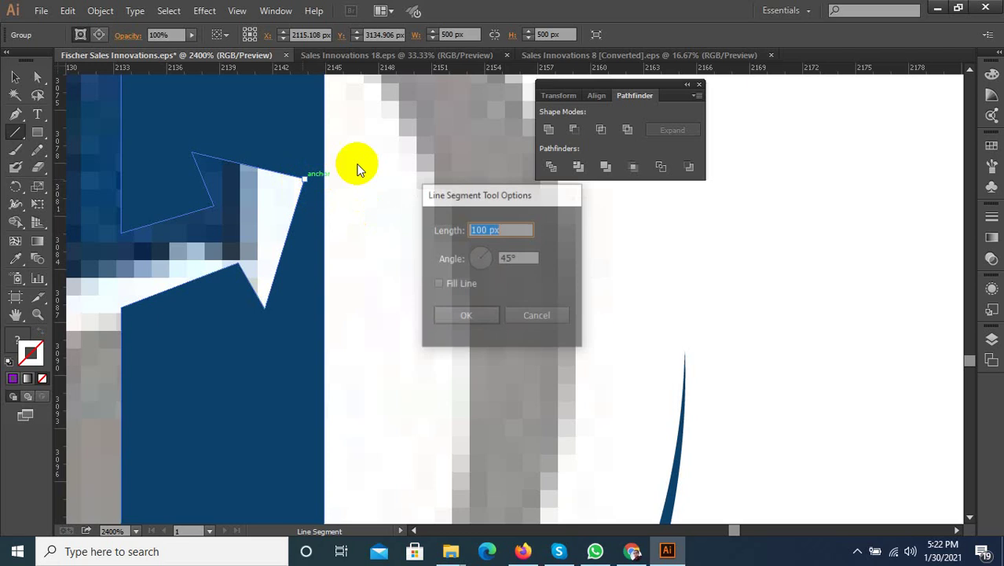
left_click(521, 318)
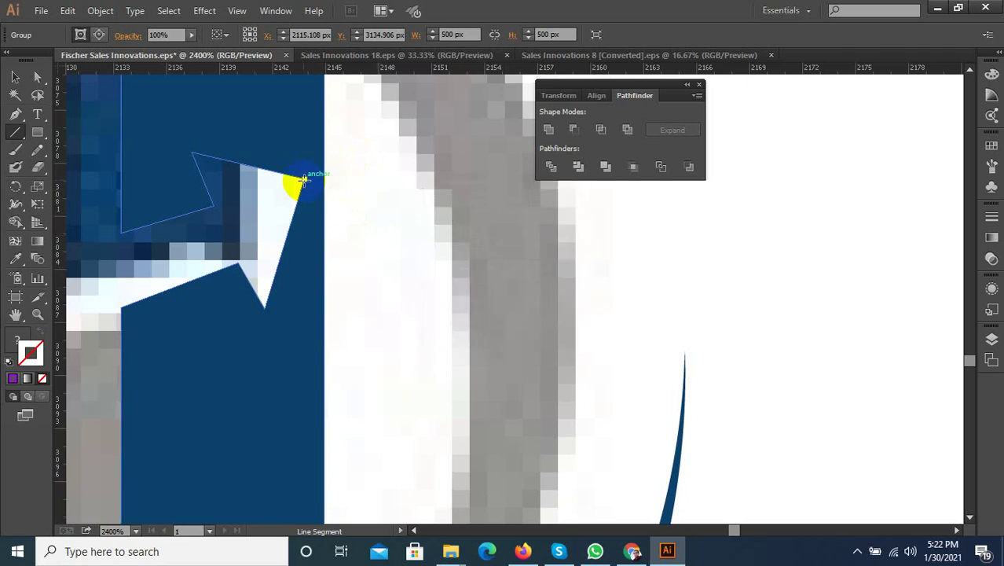
mouse_move(302, 180)
left_mouse_down()
mouse_move(396, 153)
mouse_move(271, 132)
left_mouse_up()
left_click(18, 71)
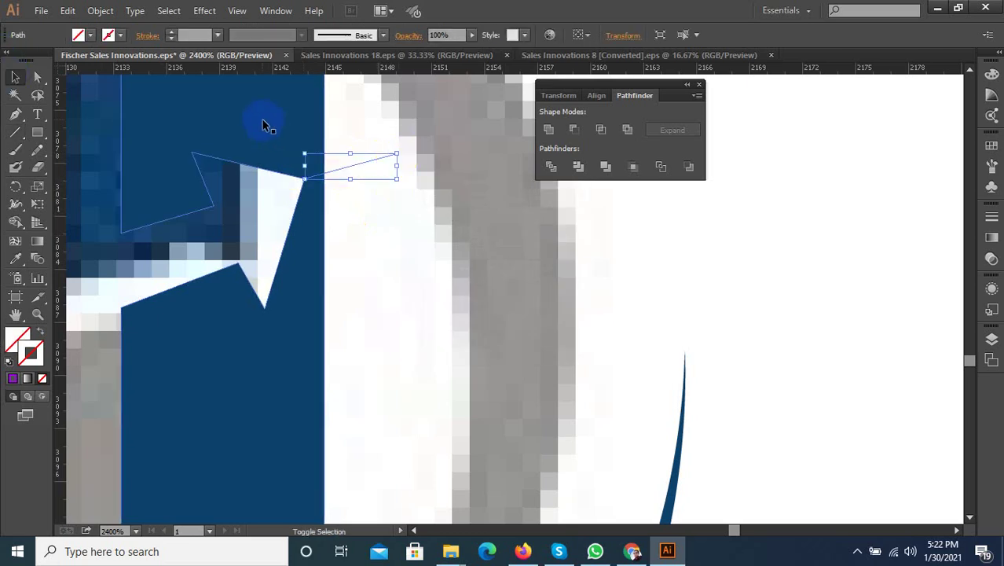
left_click(549, 168)
Ungroup the divided bar pieces and select the upper pieces.
right_click(325, 182)
left_click(408, 266)
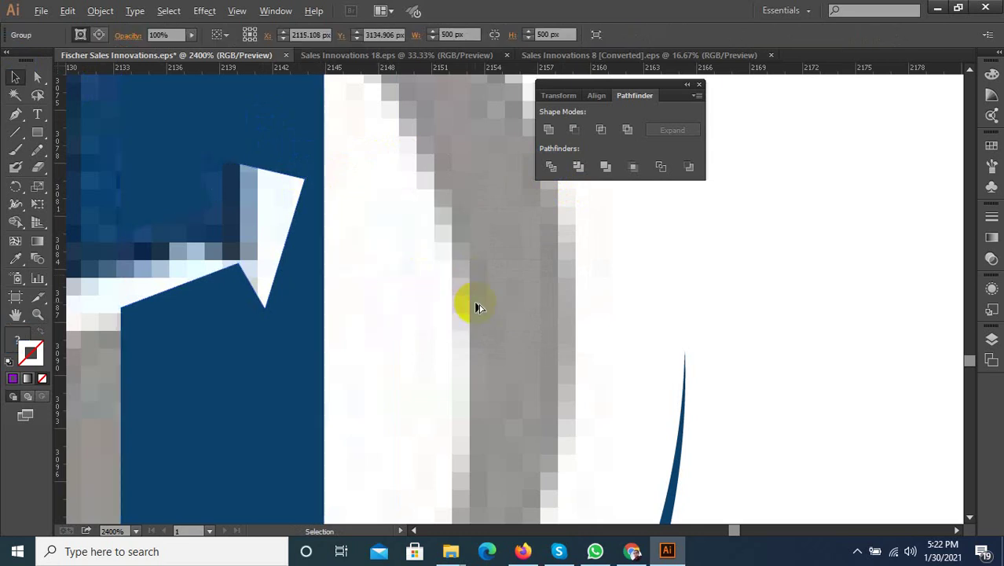
scroll(480, 307, "down", 3)
scroll(511, 307, "down", 1)
left_click(424, 275)
Colour the upper bar pieces with the grey arc's colour using the Eyedropper.
left_click(304, 311, "shift")
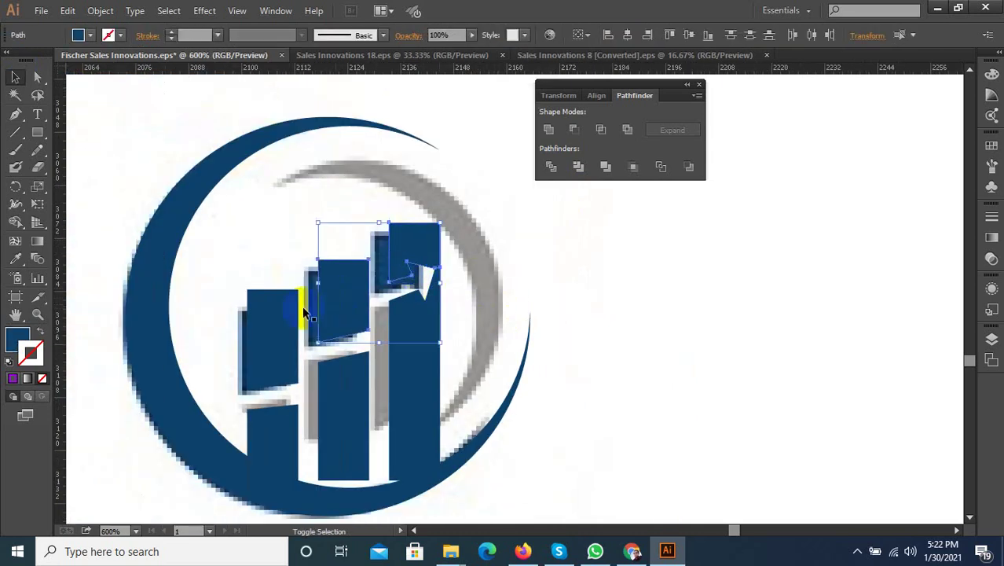
left_click(259, 327, "shift")
left_click(15, 259)
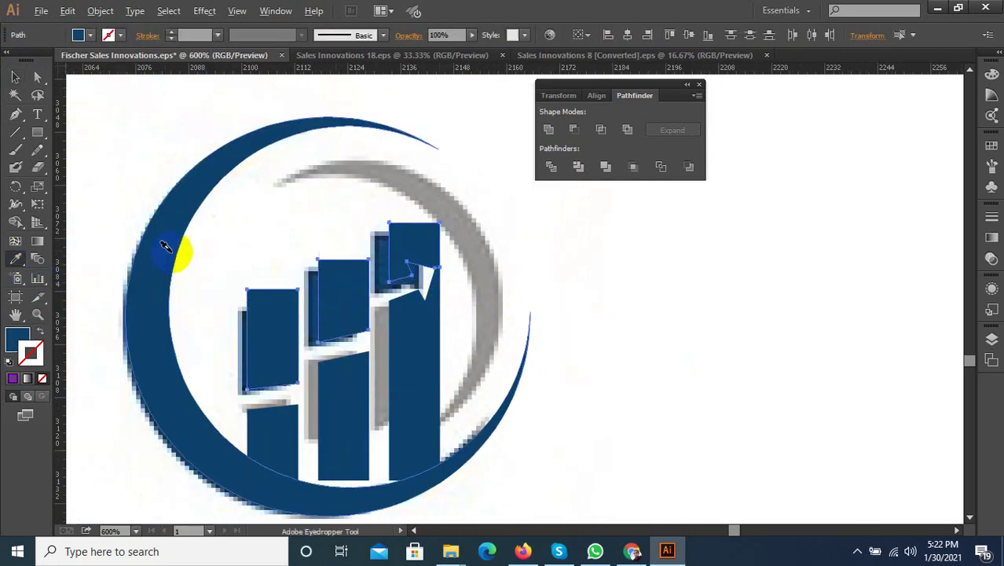
scroll(165, 246, "down", 3)
left_click(294, 248)
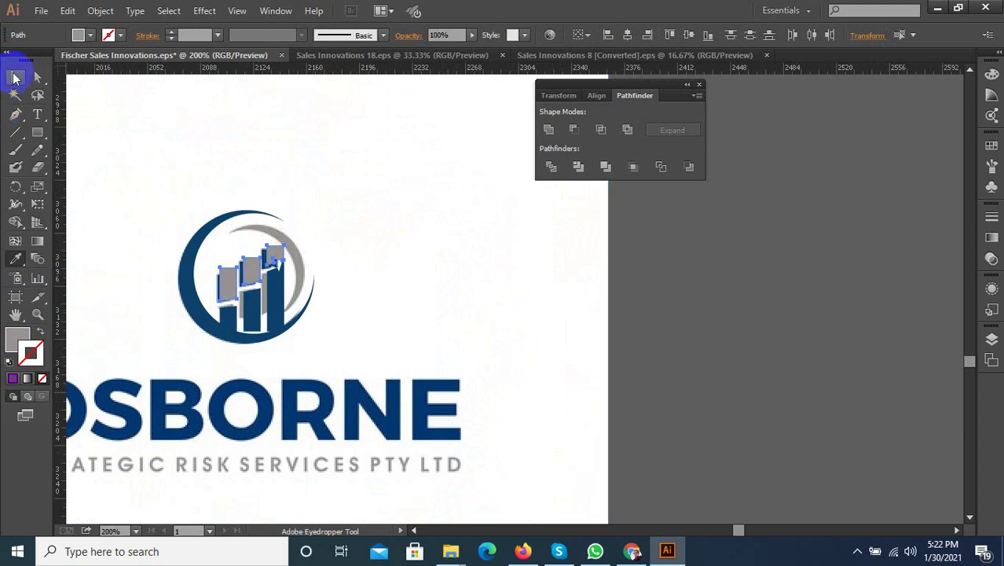
left_click(15, 77)
Drag the middle and tallest blue bars' bottom anchors down to the ring's inner edge.
scroll(232, 324, "up", 2)
scroll(267, 334, "up", 2)
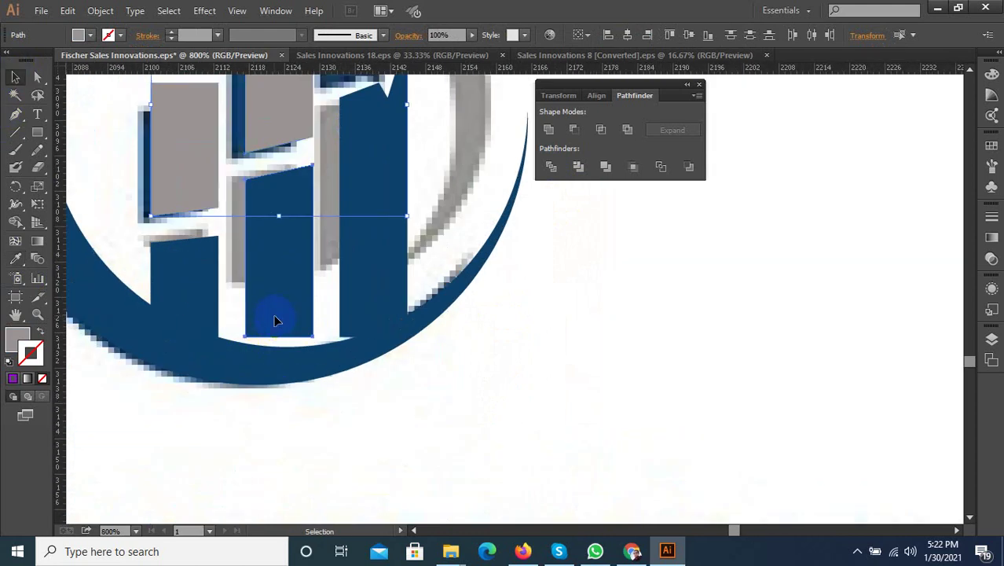
left_click(38, 77)
left_click(247, 338)
left_click_drag(255, 327, 245, 360)
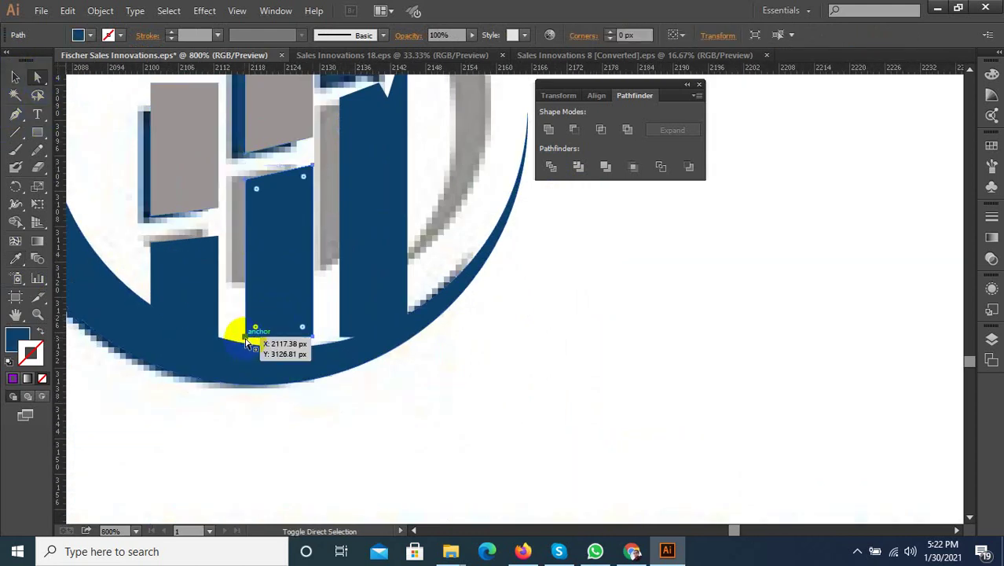
mouse_move(302, 327)
left_mouse_down()
mouse_move(313, 358)
mouse_move(333, 350)
left_mouse_up()
left_click(345, 338)
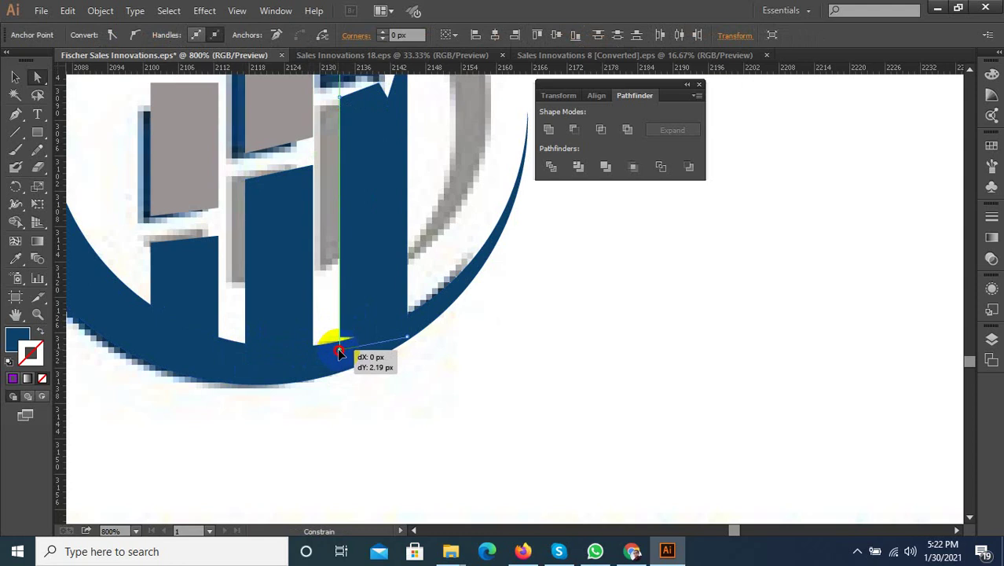
left_click(410, 370)
Return to the Selection tool and select the blue ring.
scroll(390, 380, "down", 1)
left_click(188, 322)
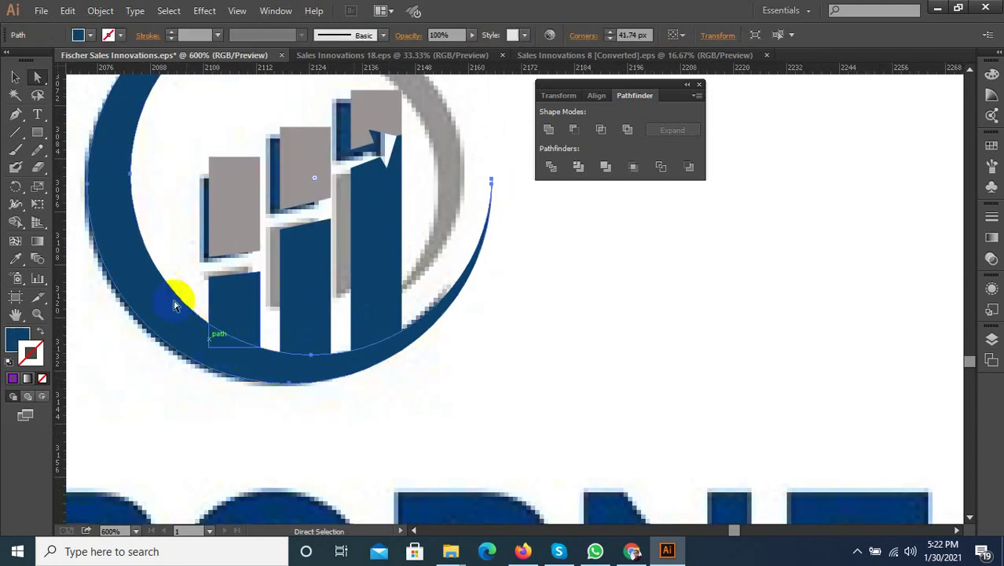
left_click(15, 76)
left_click(389, 365)
scroll(392, 369, "down", 1)
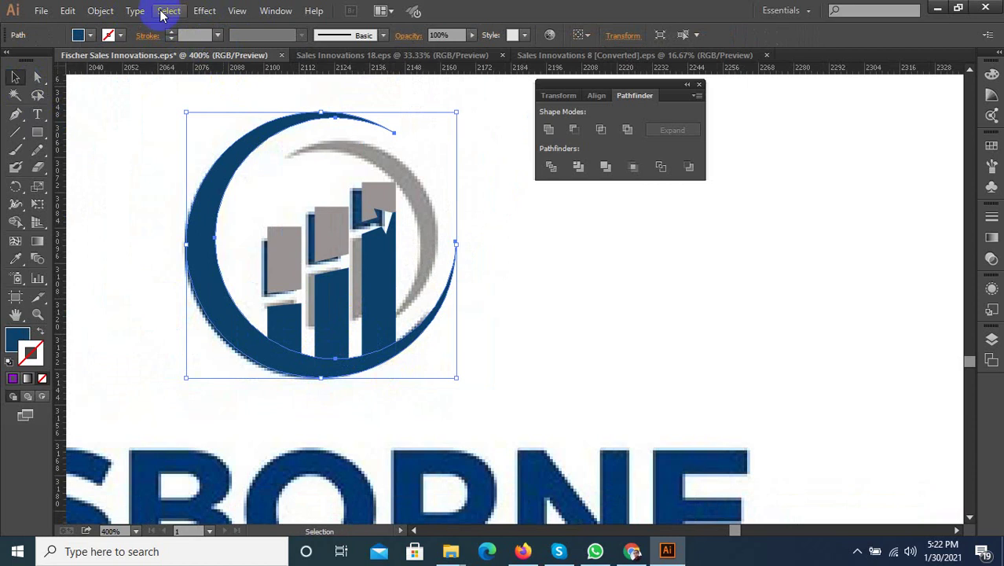
Create a 3 px Offset Path of the blue ring.
left_click(101, 11)
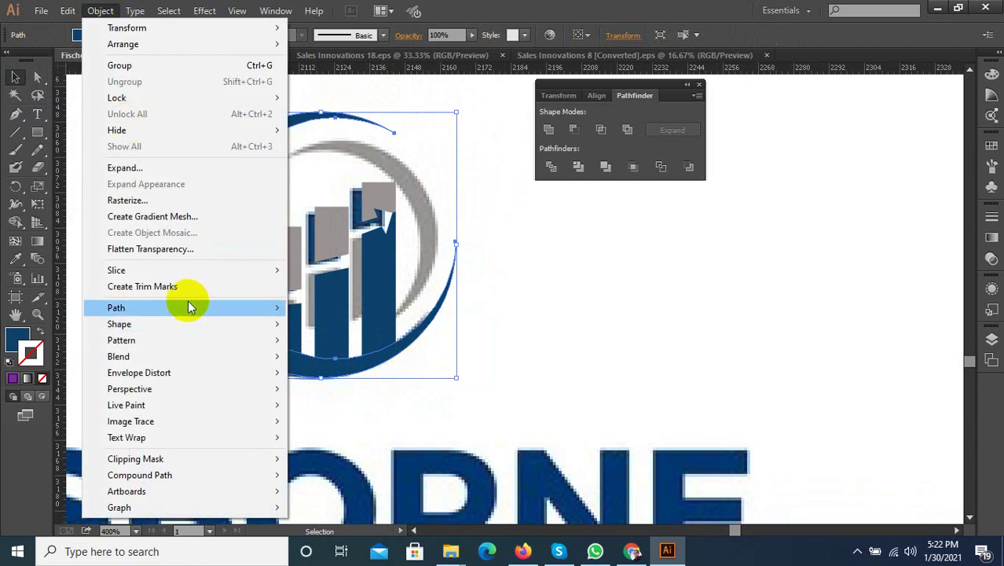
mouse_move(116, 308)
left_click(361, 359)
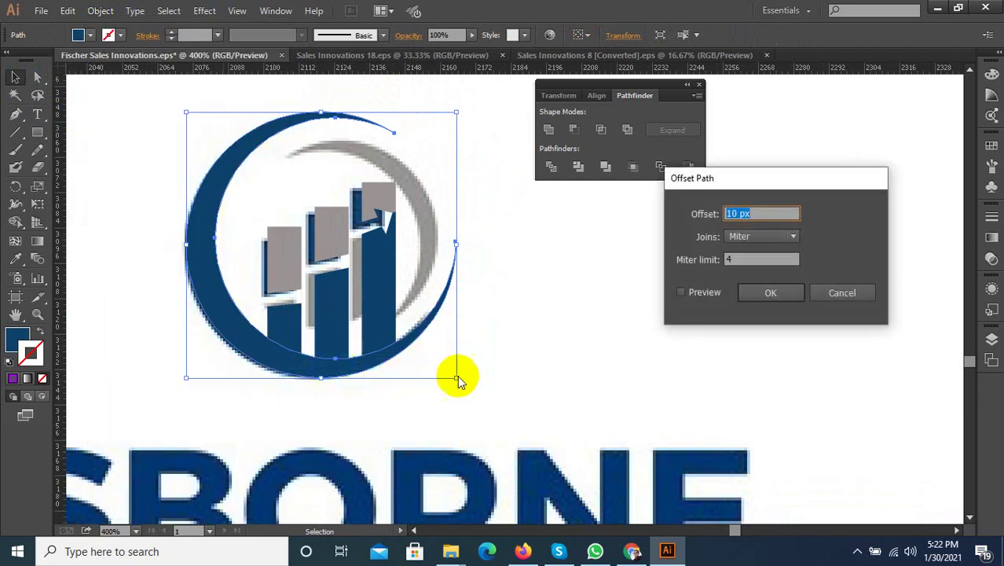
left_click(702, 294)
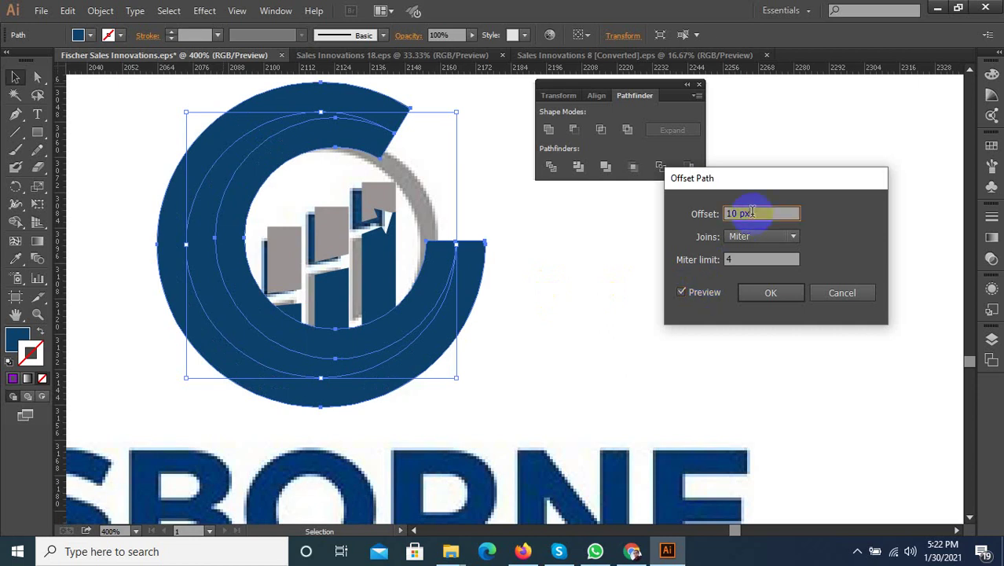
key("Down")
key("Down")
key("Down")
key("Down")
key("Down")
key("Down")
key("Down")
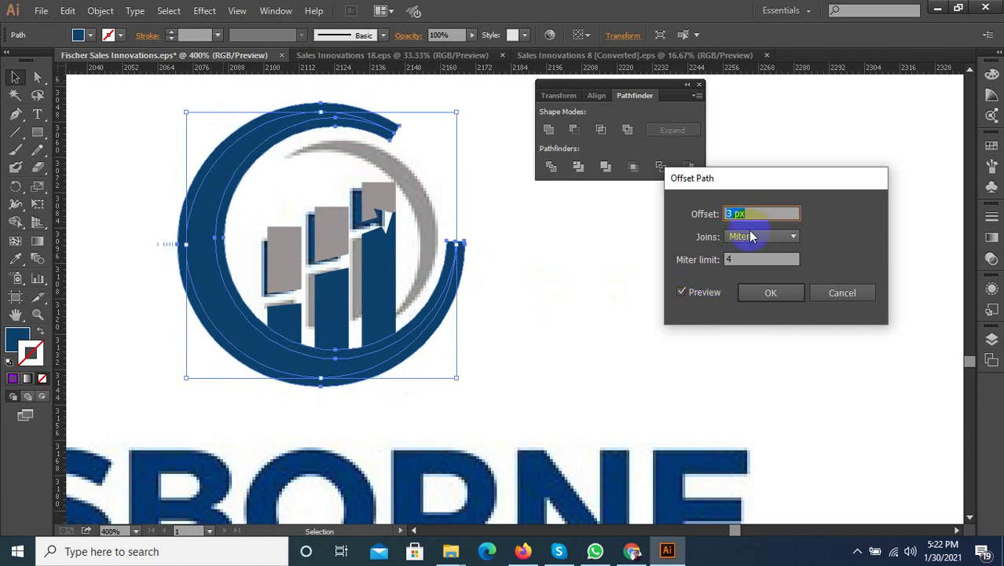
left_click(758, 291)
Divide the offset ring with the blue bars, ungroup, and delete the thick ring piece.
left_click(284, 320, "shift")
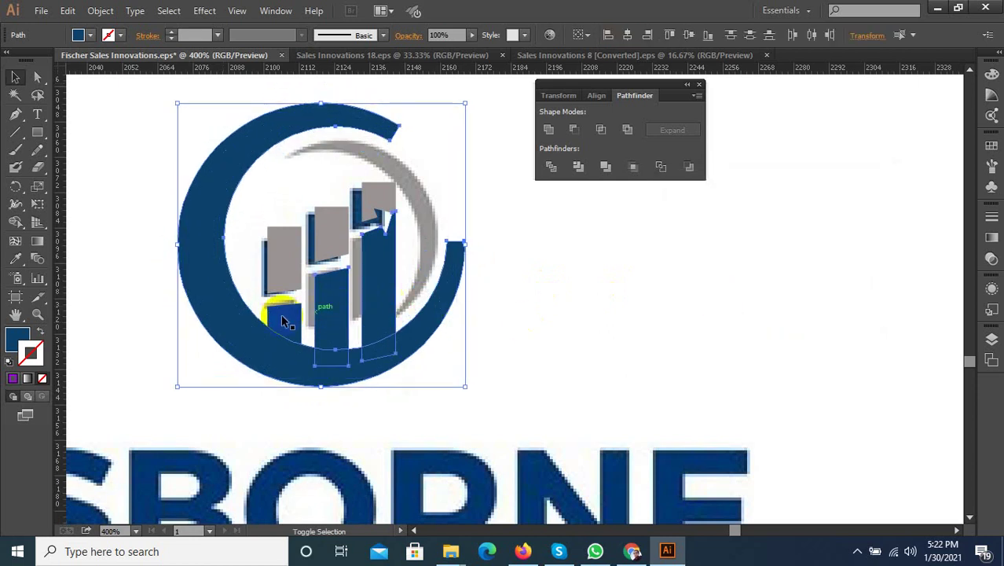
left_click(551, 167)
right_click(387, 270)
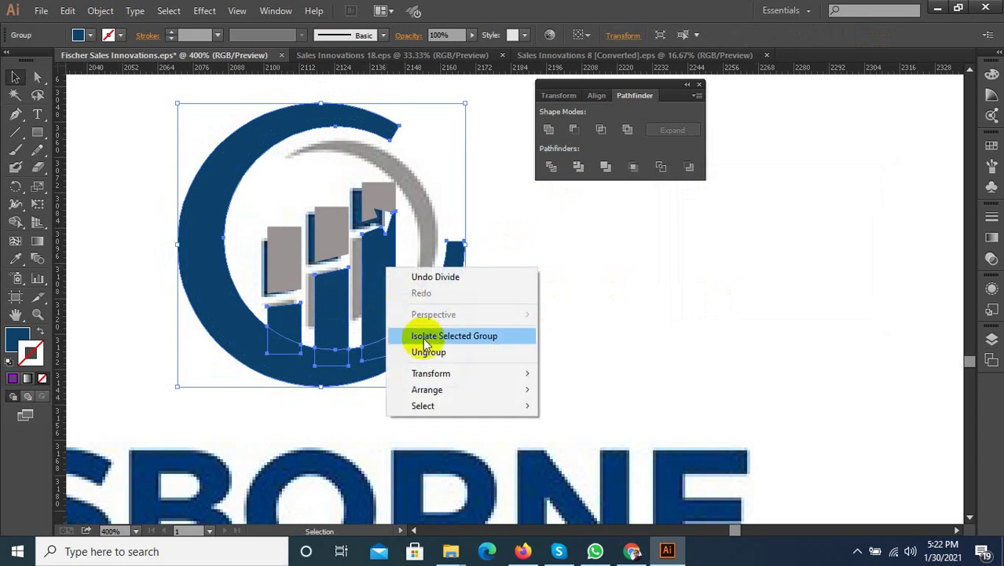
left_click(428, 352)
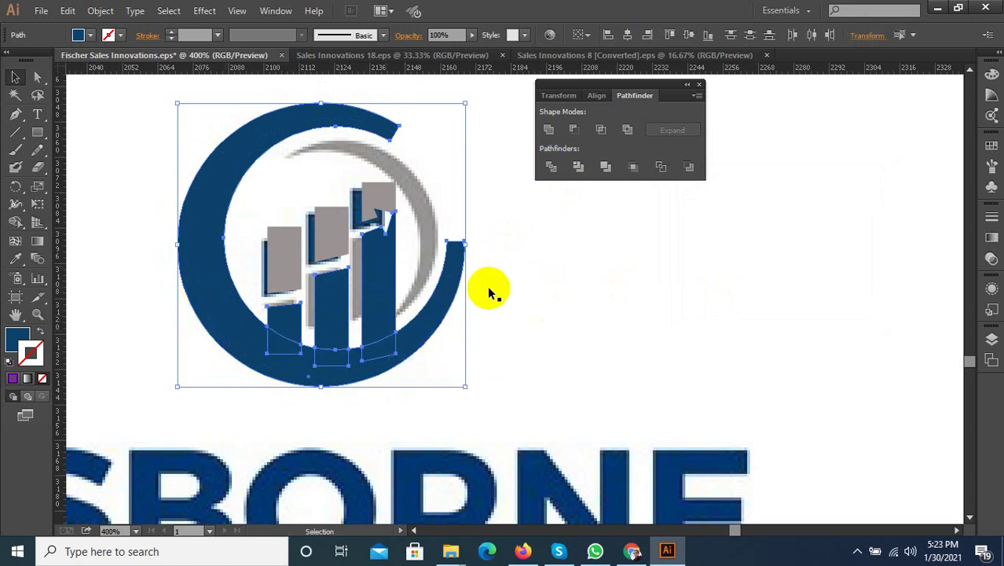
left_click(487, 286)
left_click(438, 289)
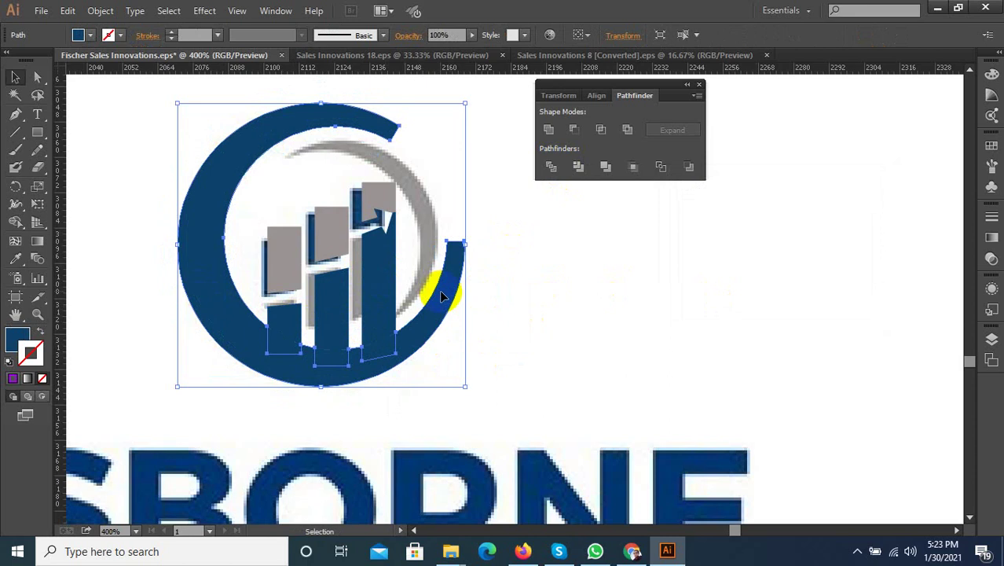
key("Delete")
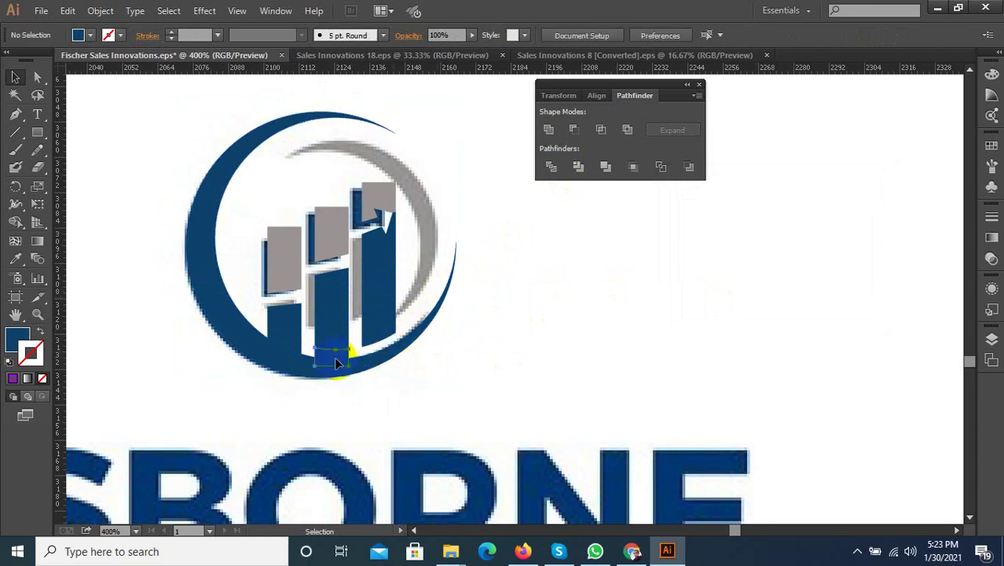
Delete the leftover blue sliver under the bars and Alt-drag a copy of the ring to the right.
left_click(331, 355)
key("Delete")
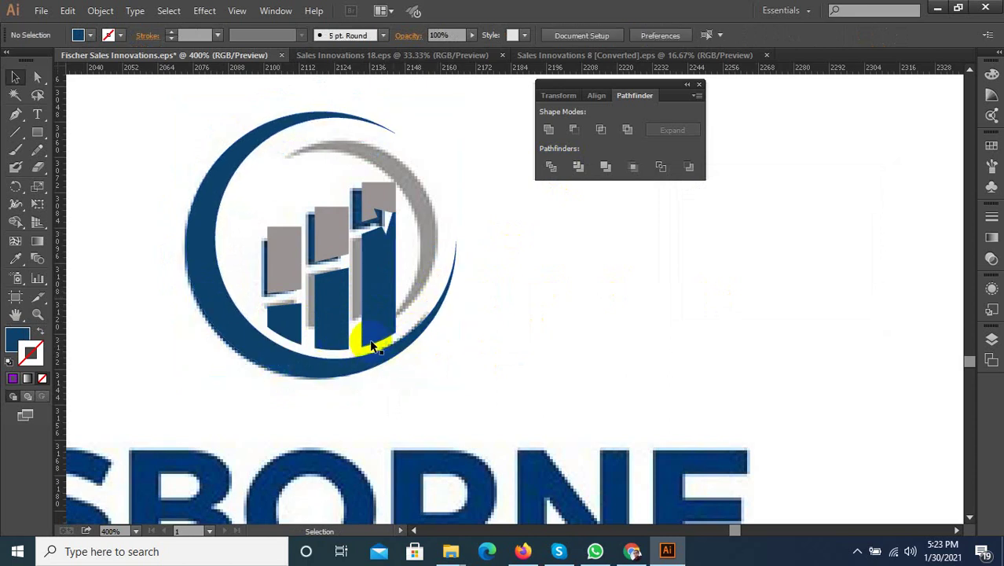
left_click(265, 349)
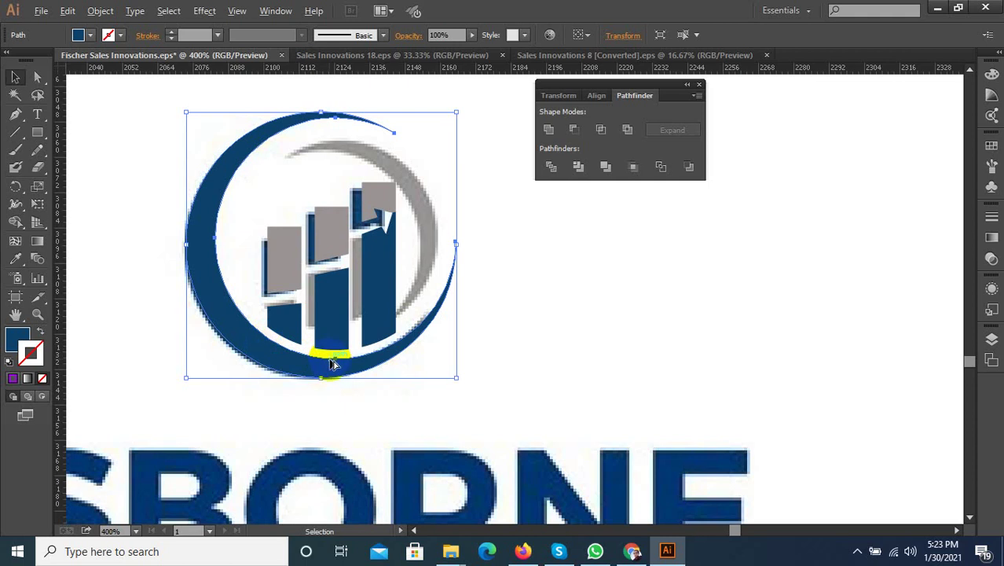
mouse_move(331, 363)
left_mouse_down()
mouse_move(621, 376)
mouse_move(357, 139)
left_mouse_up()
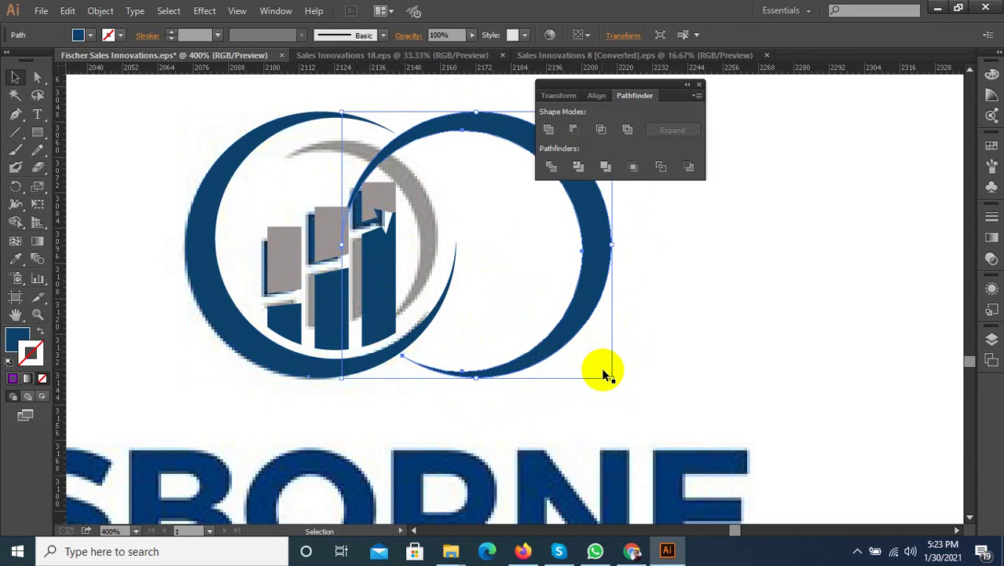
scroll(487, 397, "down", 1)
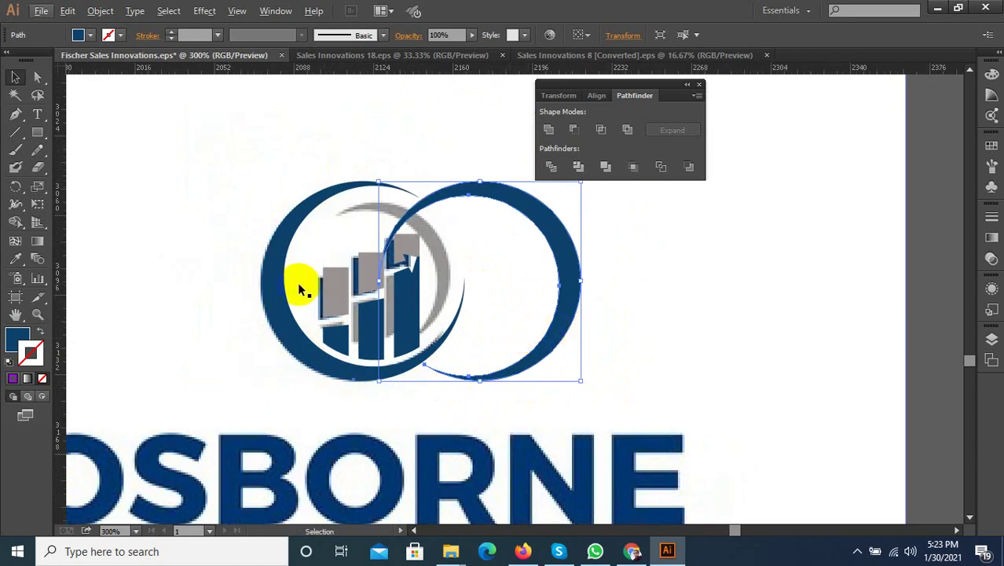
Draw a circle about 90 px wide over the copied ring with the Ellipse tool.
left_click_drag(37, 132, 83, 167)
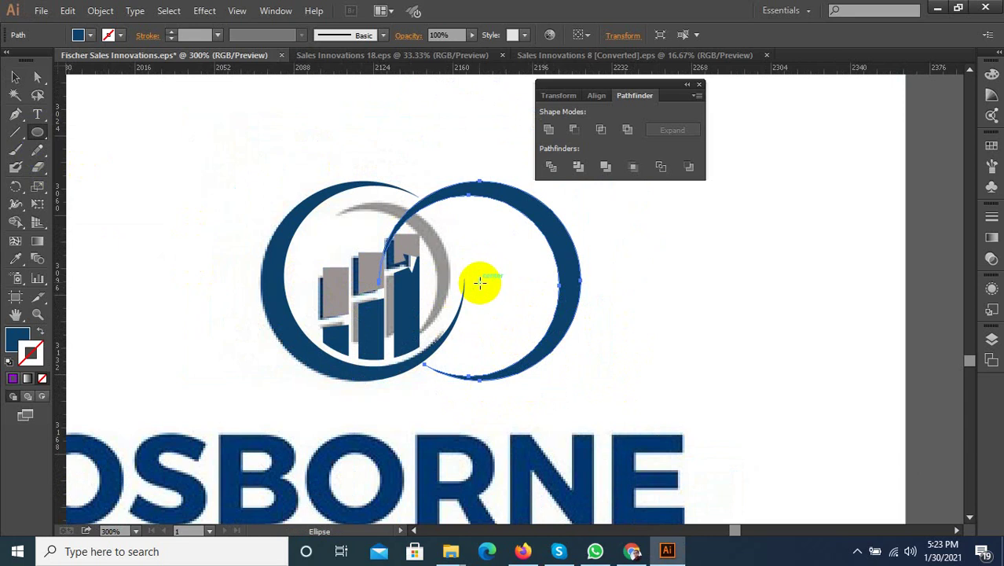
left_click_drag(480, 283, 510, 369)
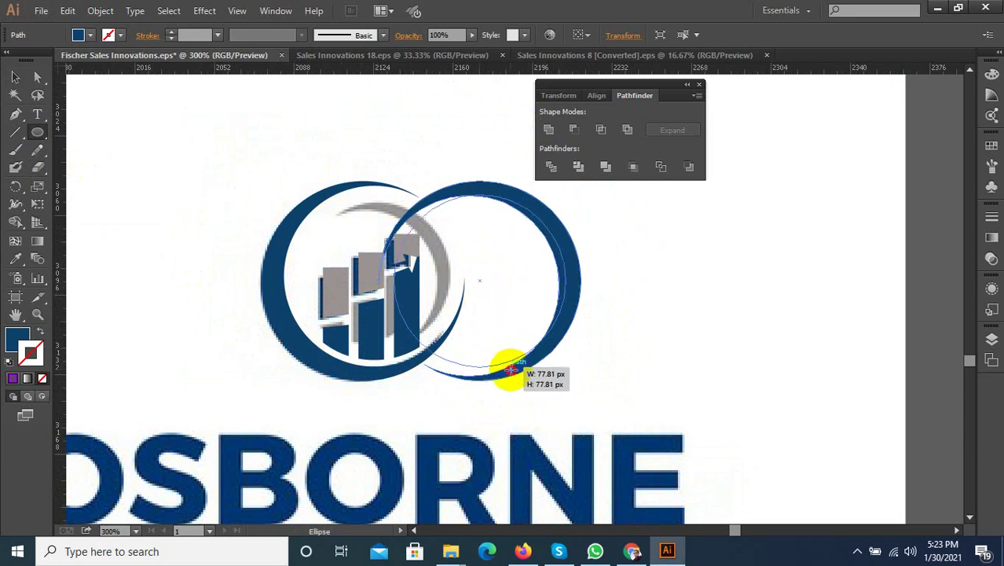
left_click_drag(511, 370, 521, 390)
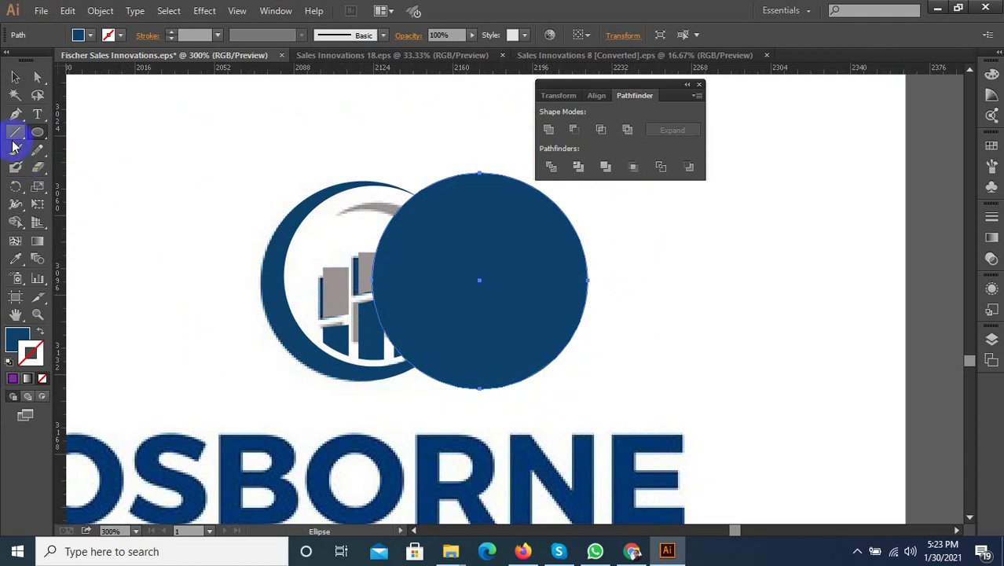
Turn the circle into a blue outline, shrink it and move it near the copied ring.
left_click(40, 337)
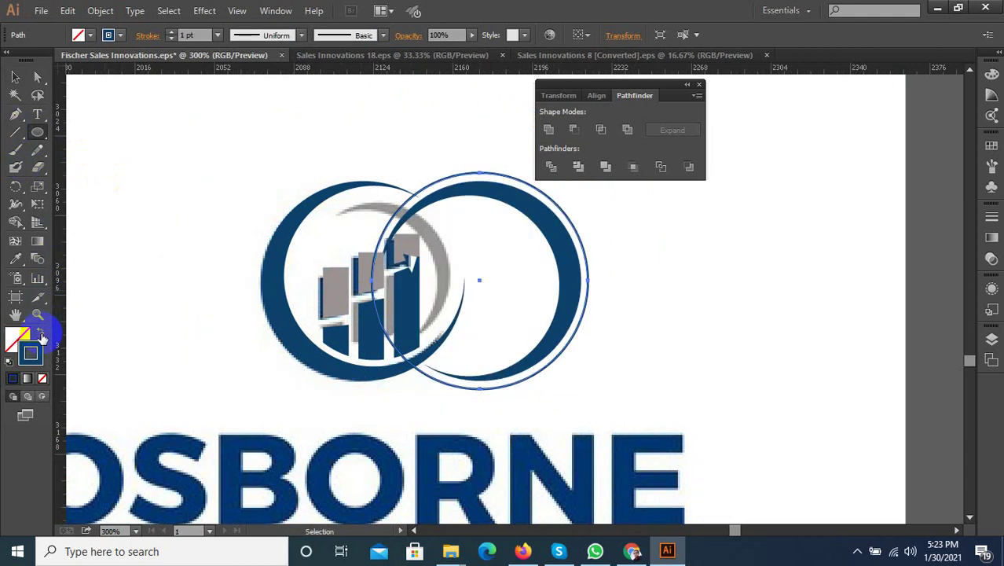
left_click(15, 77)
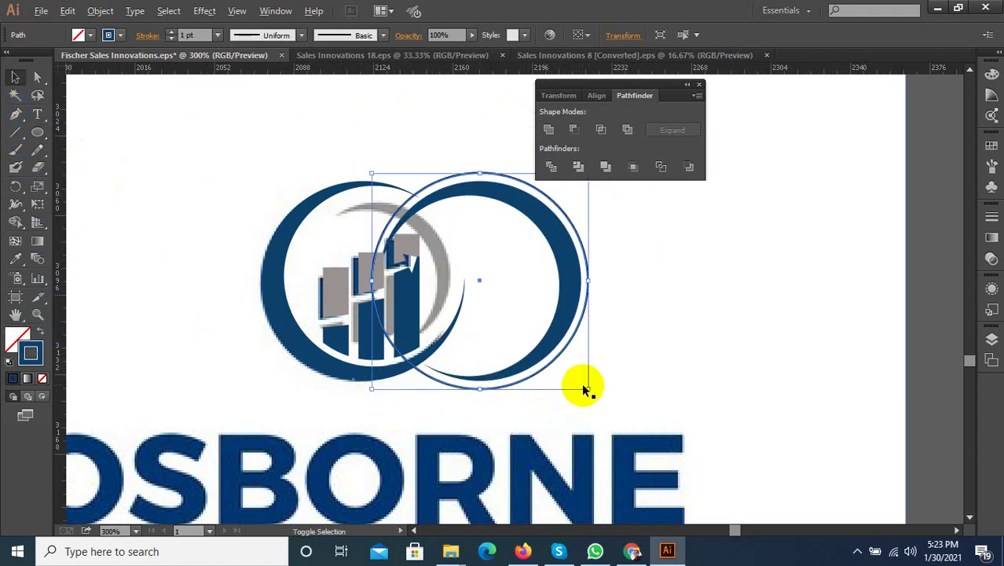
left_click_drag(587, 388, 564, 364)
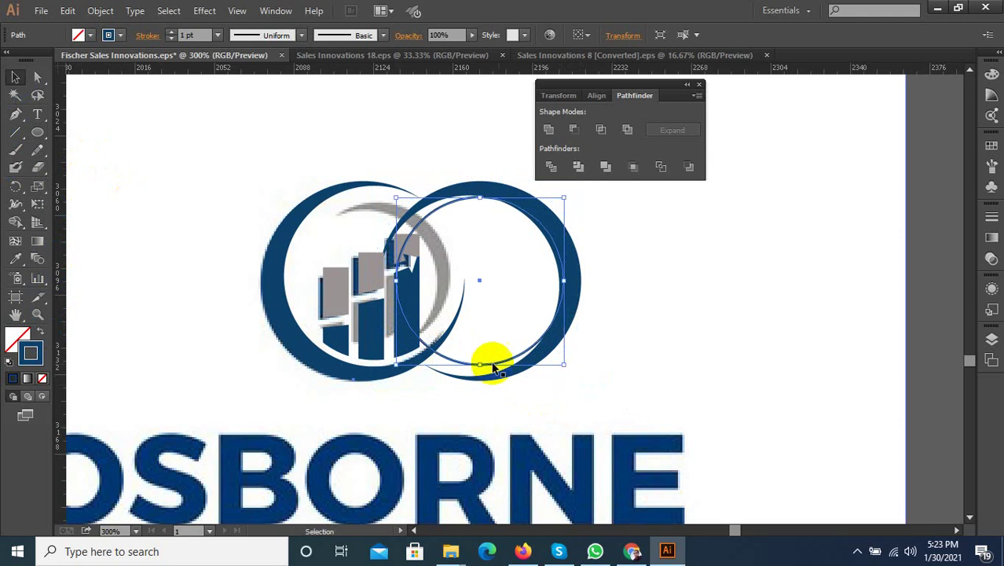
left_click_drag(419, 338, 390, 339)
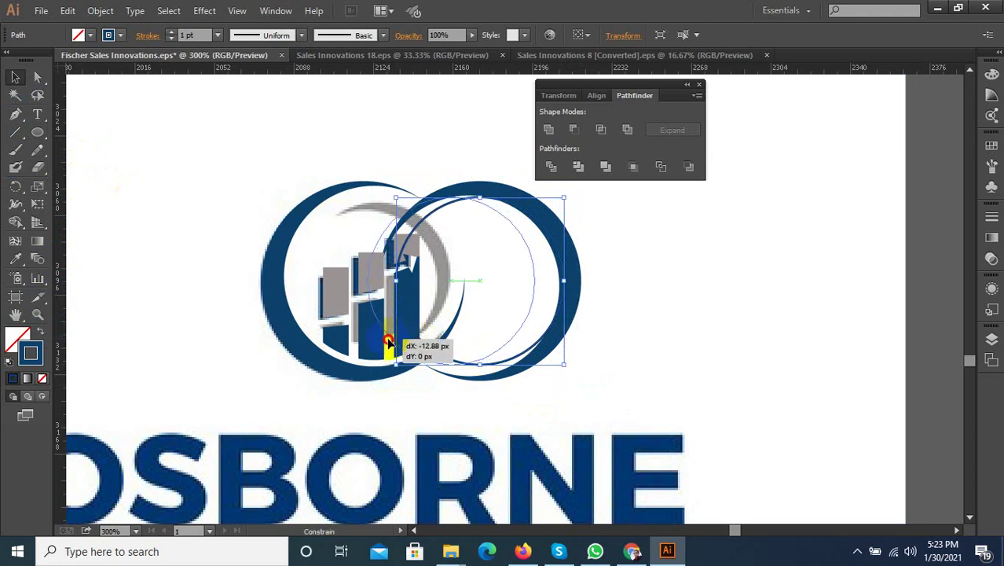
left_click_drag(493, 357, 551, 386)
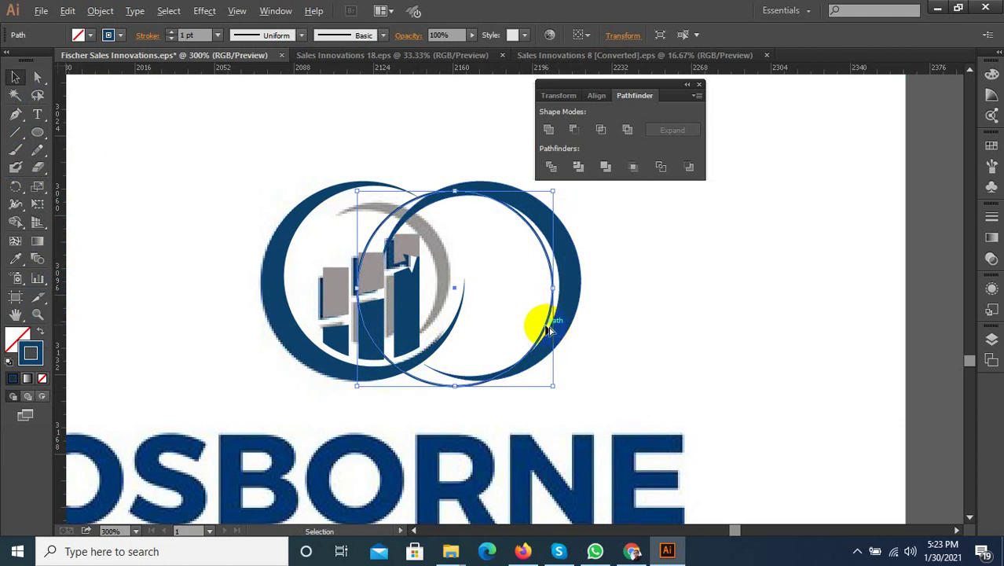
Nudge the outline onto the crescent's inner edge and Divide it with the outer ring.
scroll(550, 328, "up", 1)
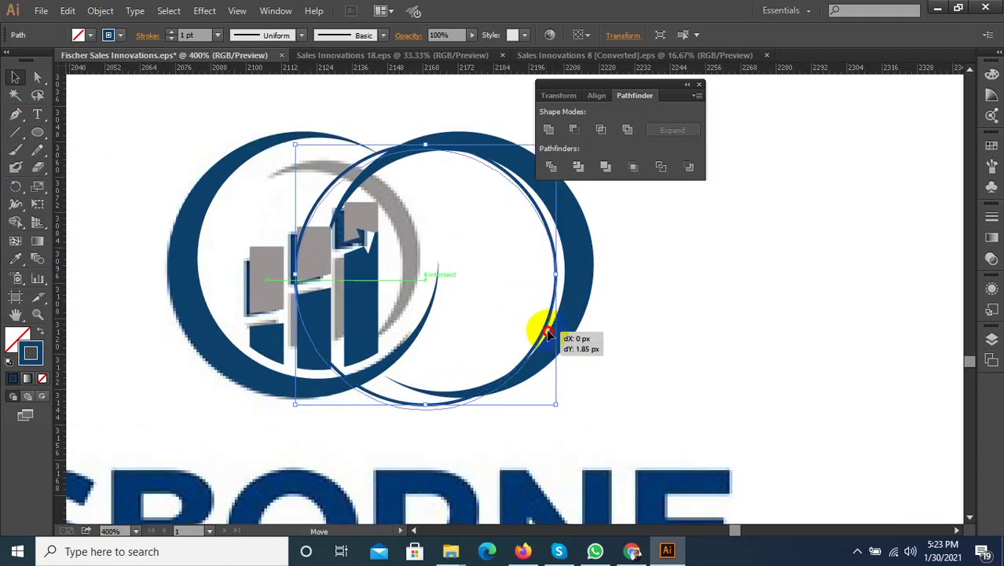
left_click_drag(548, 330, 550, 336)
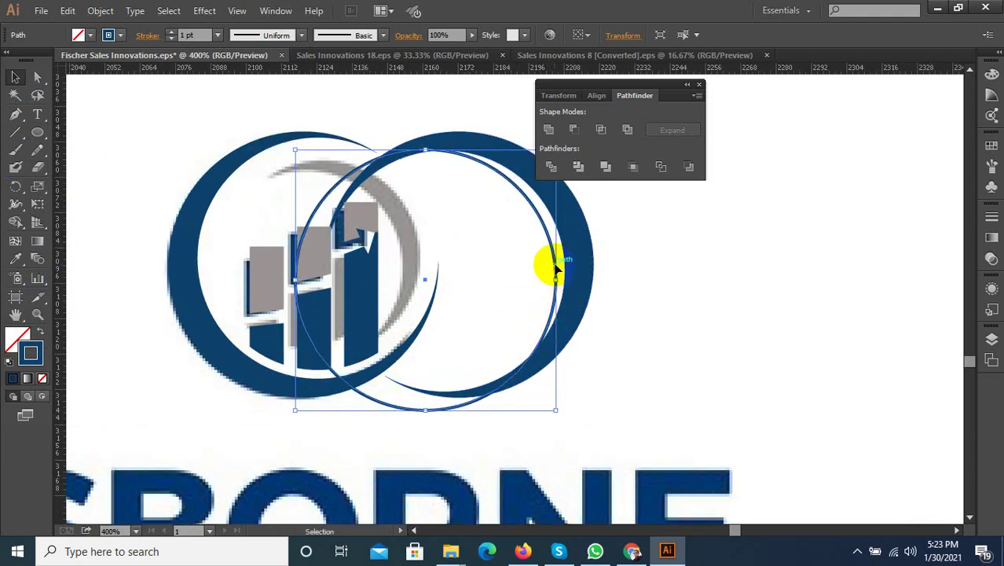
left_click_drag(555, 270, 565, 262)
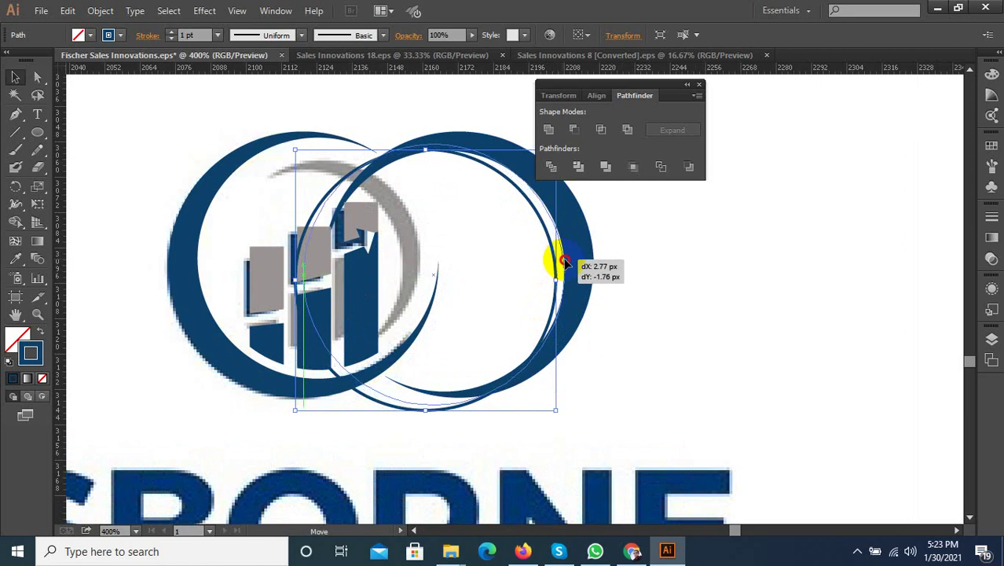
left_click_drag(564, 262, 567, 266)
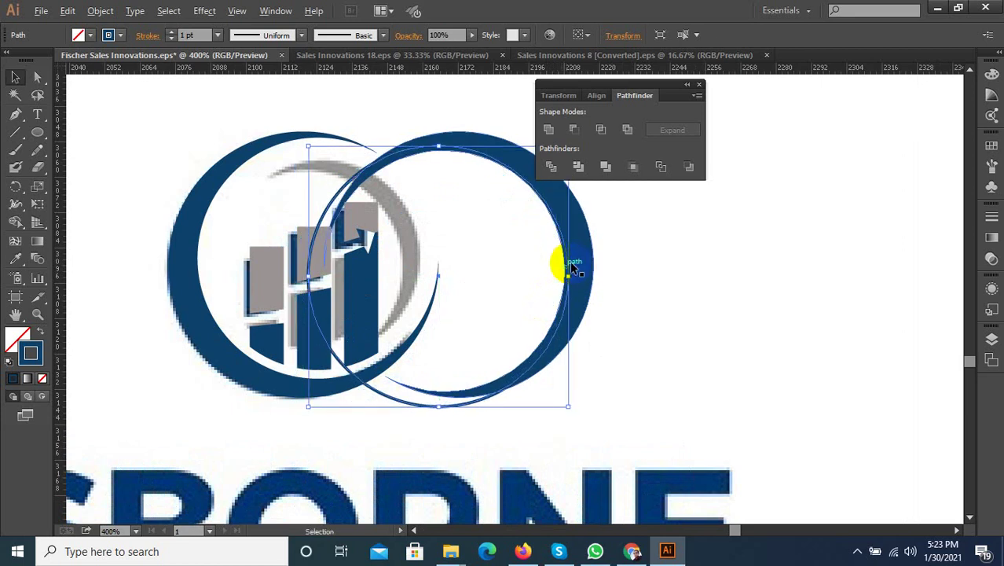
left_click(576, 264, "shift")
left_click(551, 166)
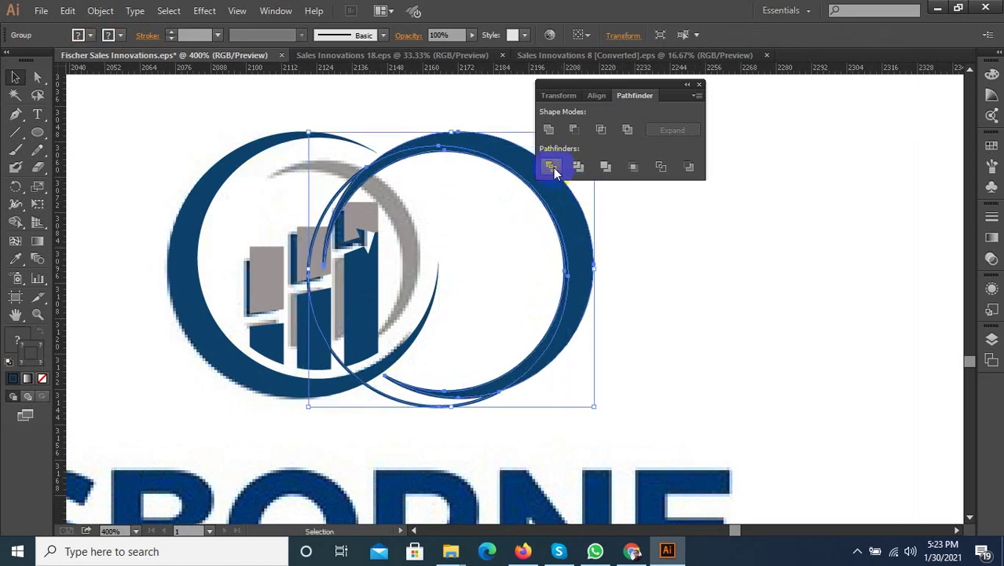
Ungroup the divided pieces and delete the thin ring sliver.
right_click(552, 208)
left_click(664, 286)
left_click(515, 380)
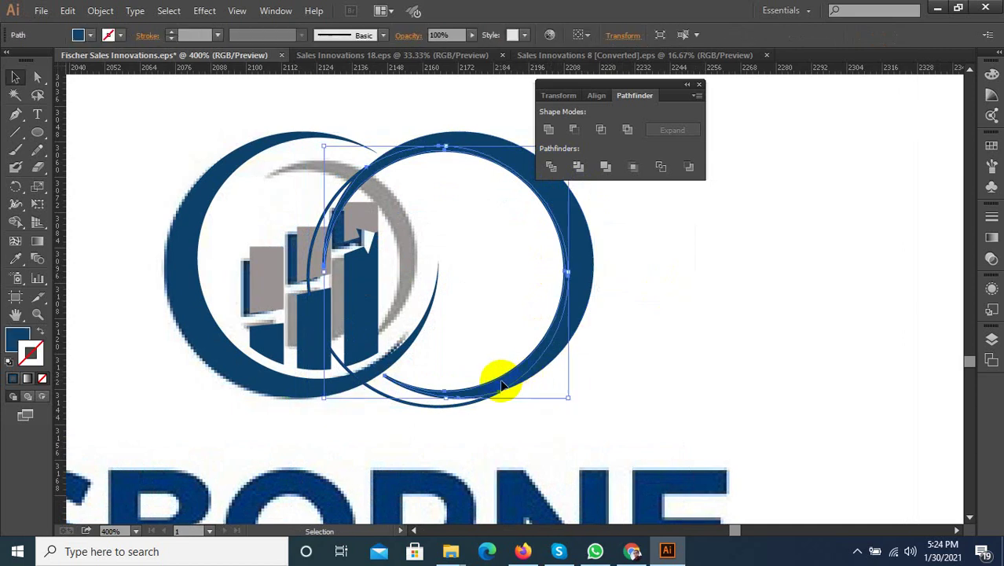
left_click(491, 396)
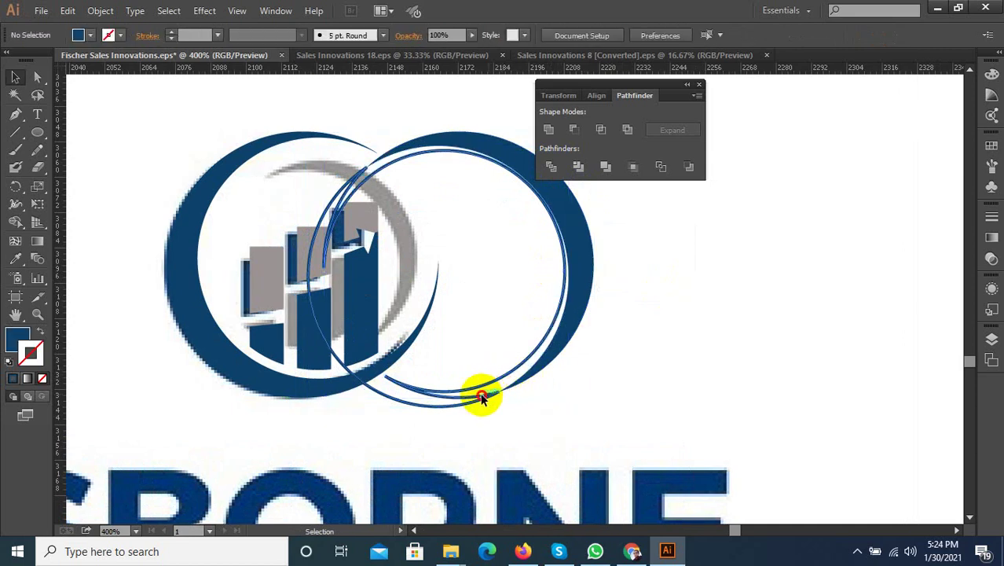
left_click(482, 397)
key("Delete")
Move the right crescent into the ring and scale it to fit inside.
left_click_drag(579, 253, 446, 260)
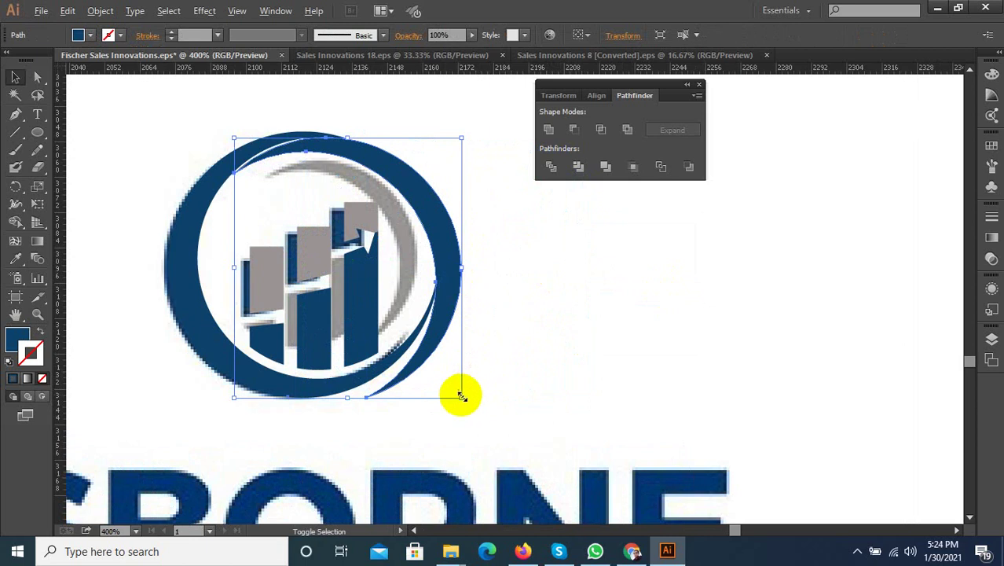
left_click_drag(460, 394, 432, 387)
scroll(382, 204, "up", 2)
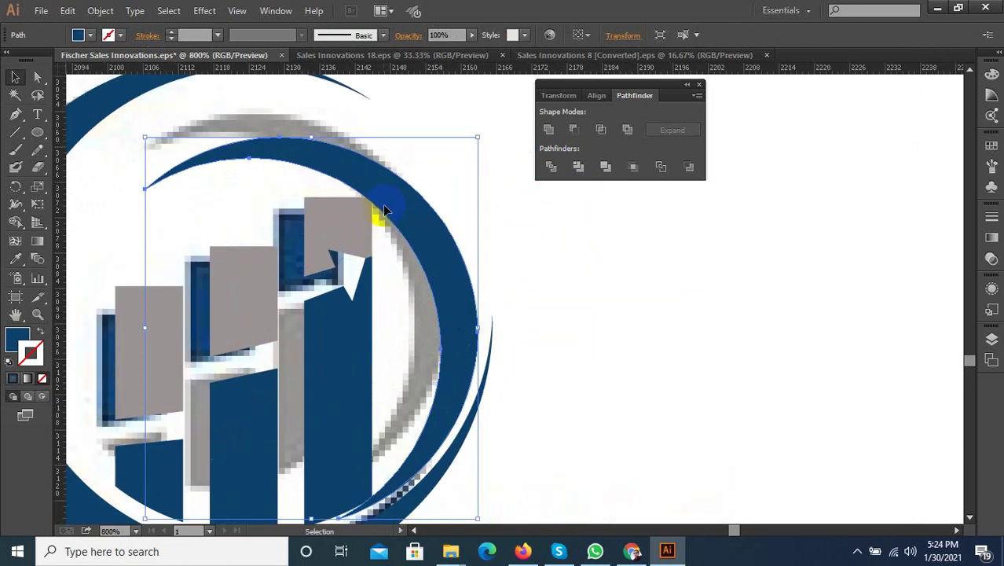
left_click_drag(383, 204, 382, 176)
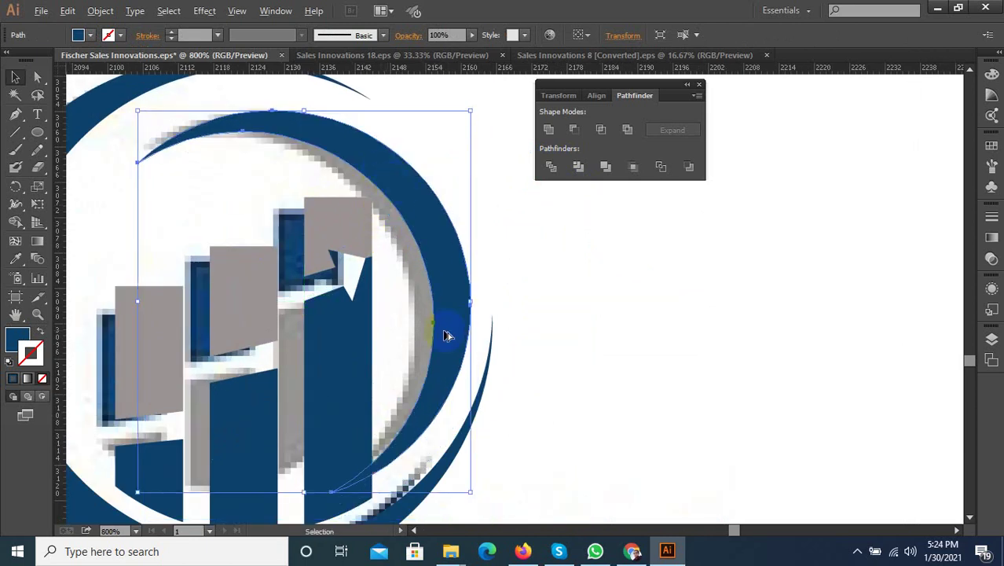
scroll(445, 336, "down", 1)
left_click_drag(428, 406, 437, 406)
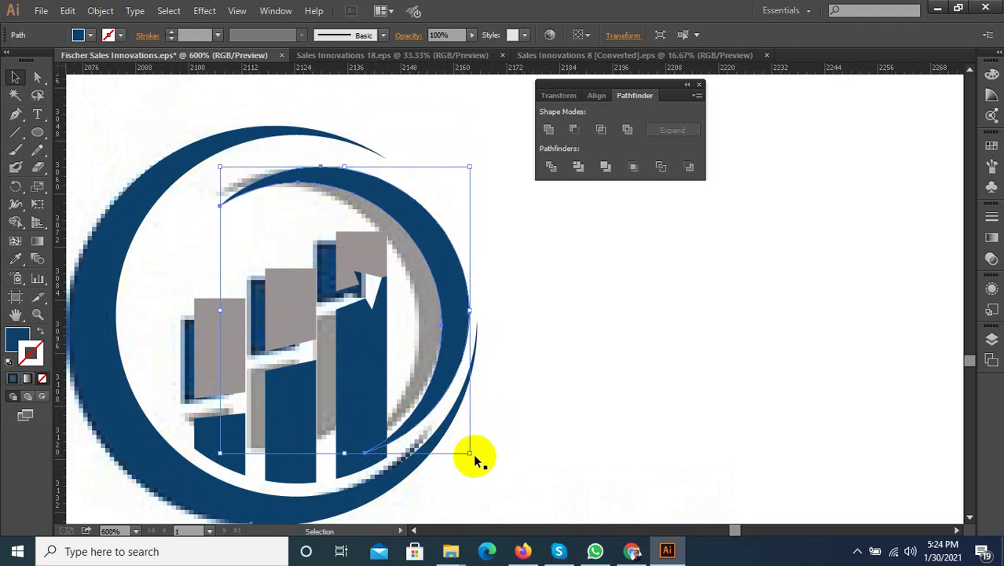
Rotate the inner crescent about 12° so its tapered arc nestles inside the ring.
left_click_drag(477, 457, 490, 429)
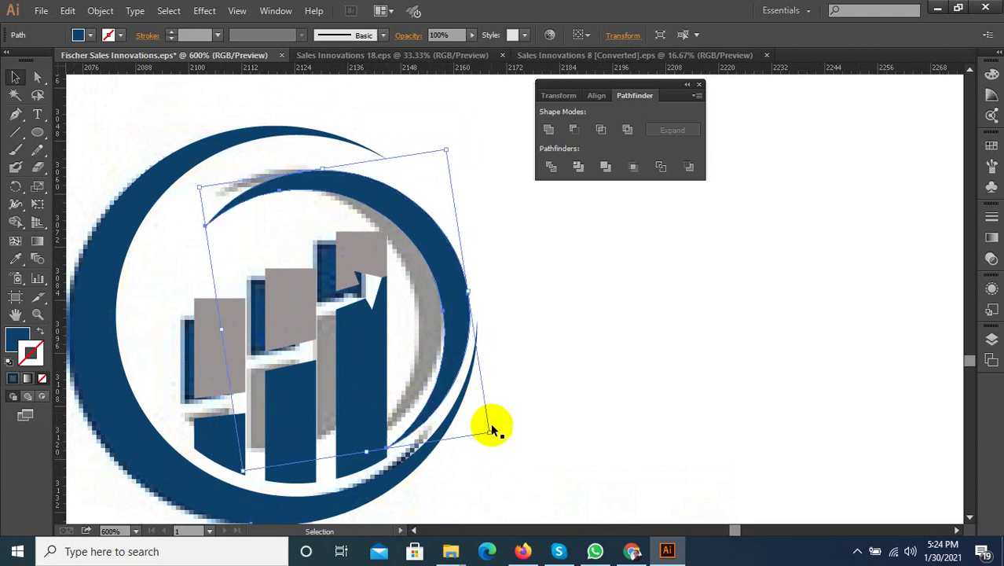
left_click_drag(440, 269, 436, 250)
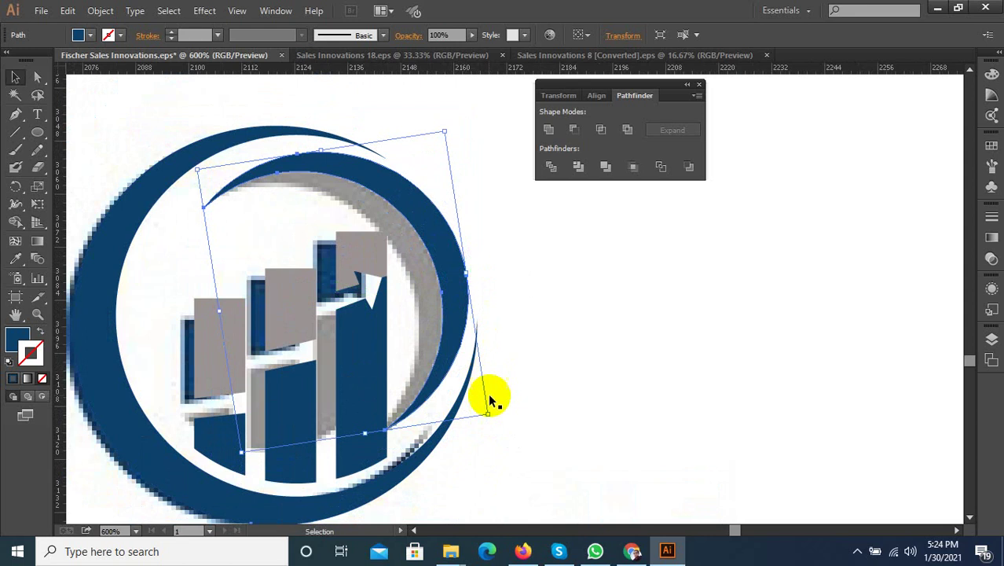
left_click_drag(494, 418, 506, 407)
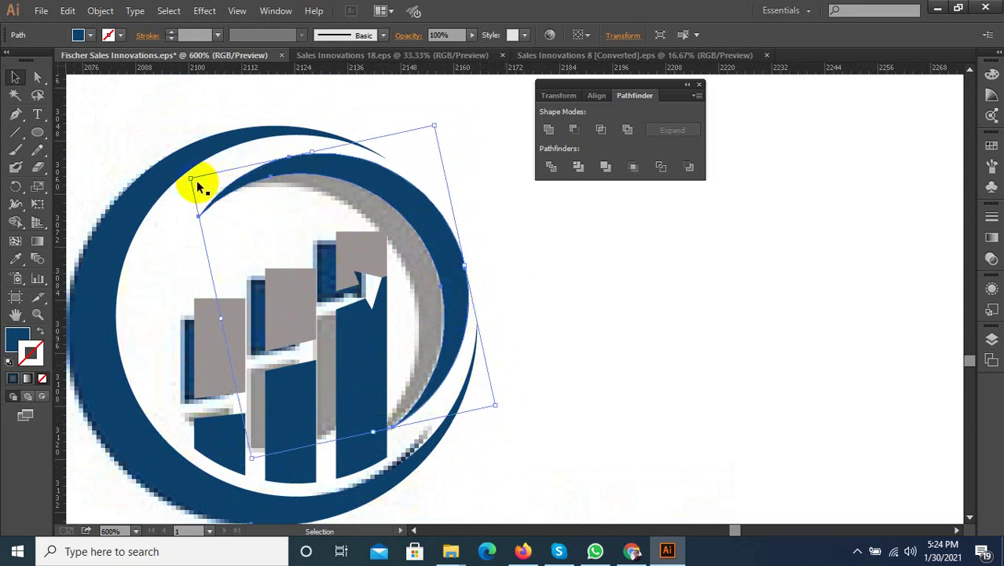
left_click_drag(192, 179, 184, 180)
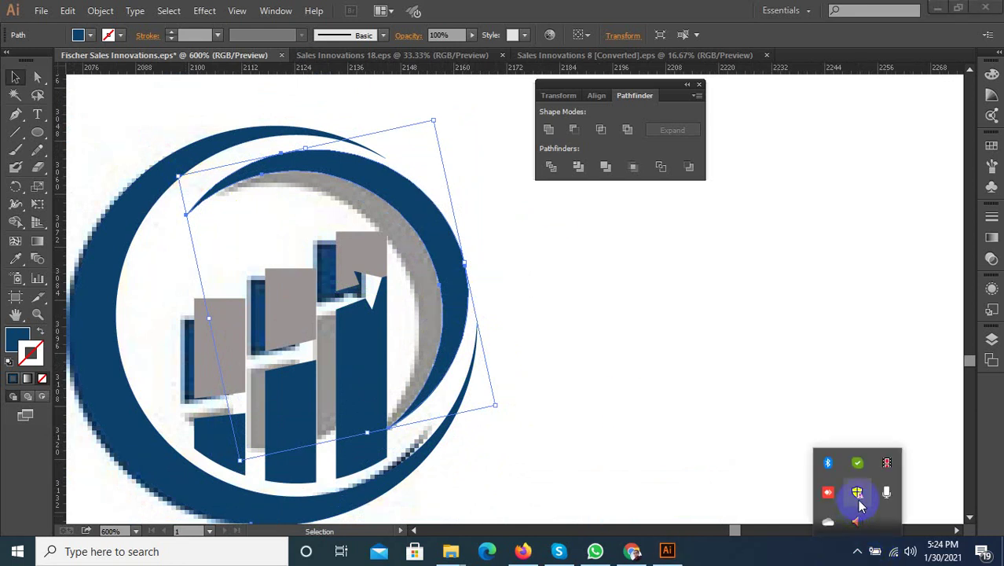
Recolour the inner crescent with the grey swoosh colour using the Eyedropper.
left_click(420, 211)
key("ctrl+minus")
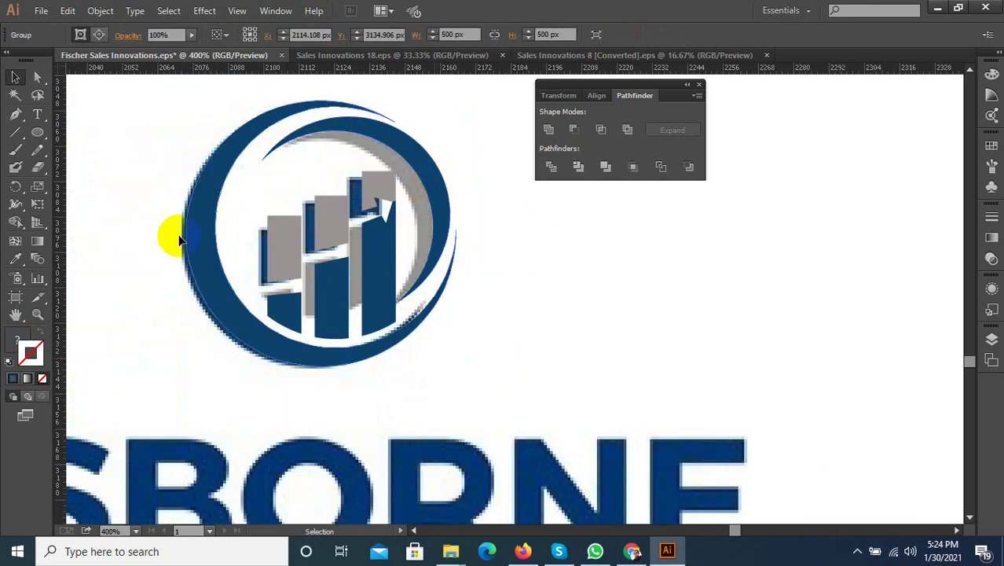
left_click(419, 154)
left_click(15, 258)
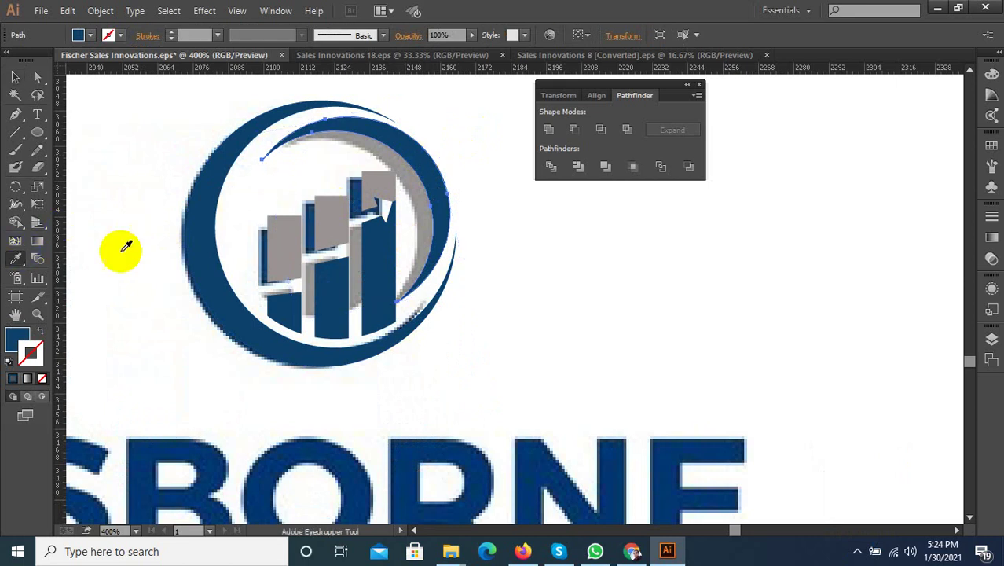
left_click(15, 76)
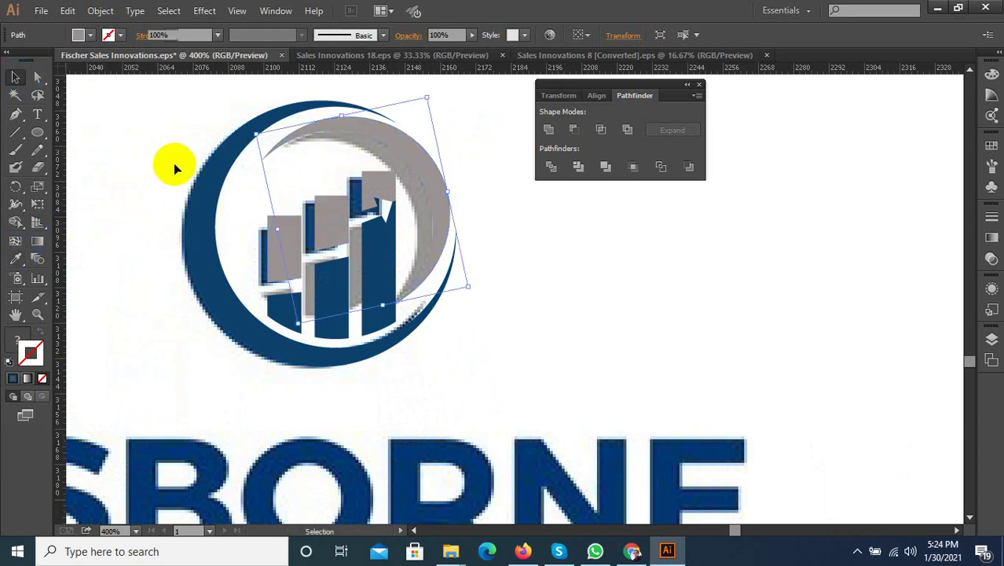
Zoom out and select the finished ring-and-bars icon.
left_click(240, 238)
key("ctrl+minus")
key("ctrl+minus")
key("ctrl+minus")
scroll(349, 270, "down", 2)
scroll(348, 270, "down", 1)
mouse_move(395, 317)
left_mouse_down()
mouse_move(558, 336)
mouse_move(609, 330)
left_mouse_up()
scroll(355, 275, "up", 2)
left_click(295, 243)
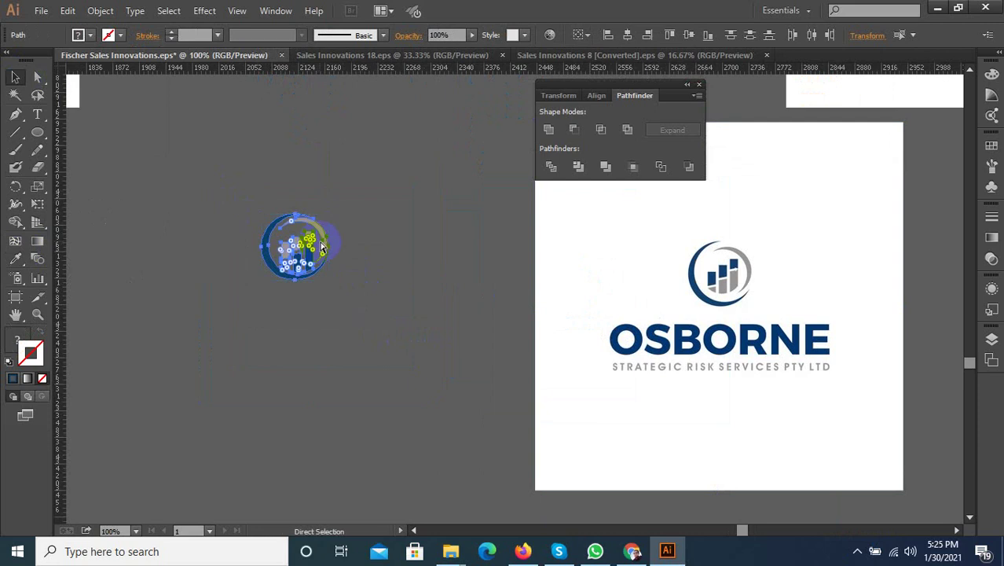
Move the old Fischer Sales circle logo to the artboard's top-left corner.
scroll(419, 343, "down", 3)
scroll(414, 344, "down", 1)
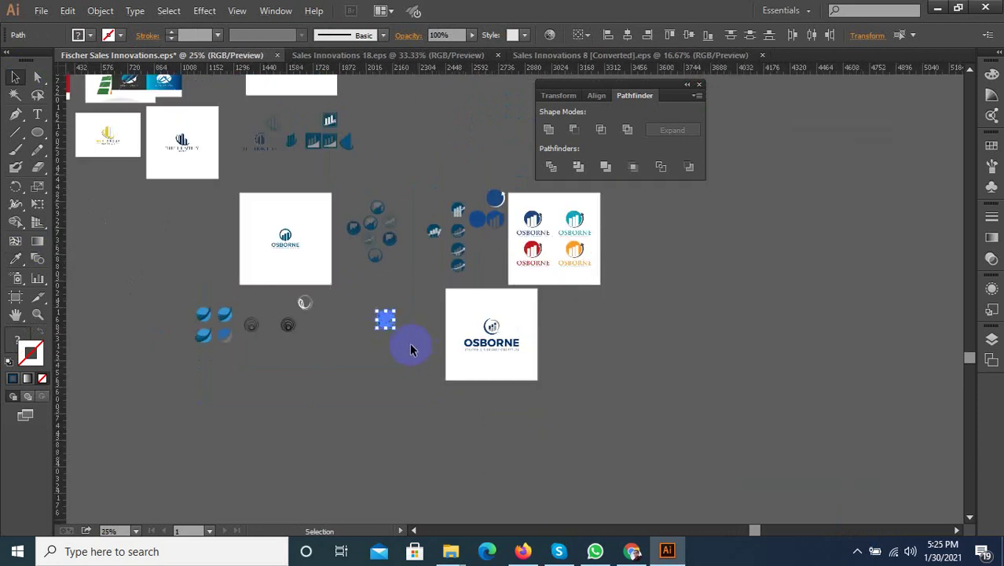
left_click_drag(409, 343, 470, 403)
left_click_drag(385, 161, 451, 306)
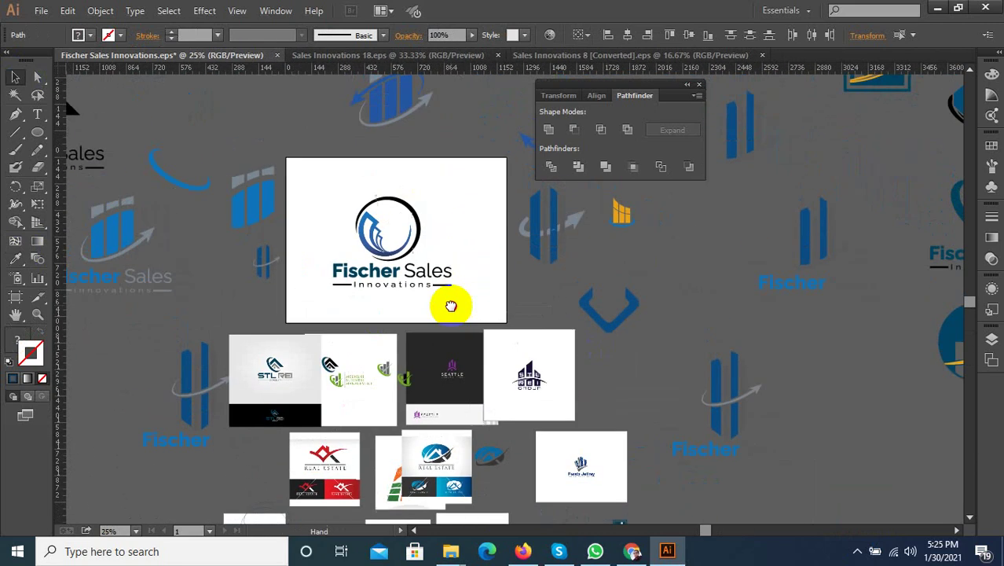
scroll(451, 306, "up", 3)
left_click(265, 250)
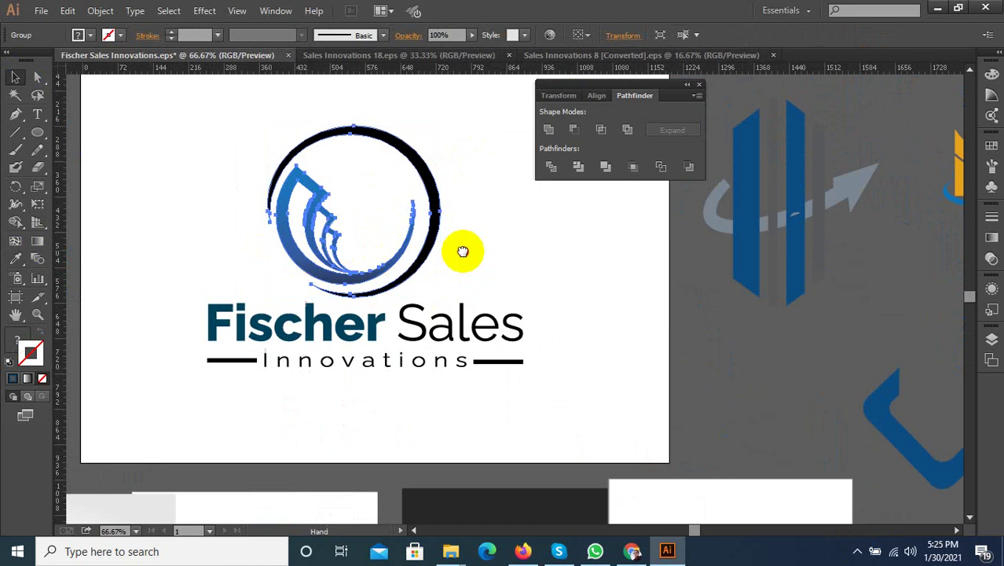
mouse_move(449, 204)
left_mouse_down()
mouse_move(477, 291)
mouse_move(298, 157)
left_mouse_up()
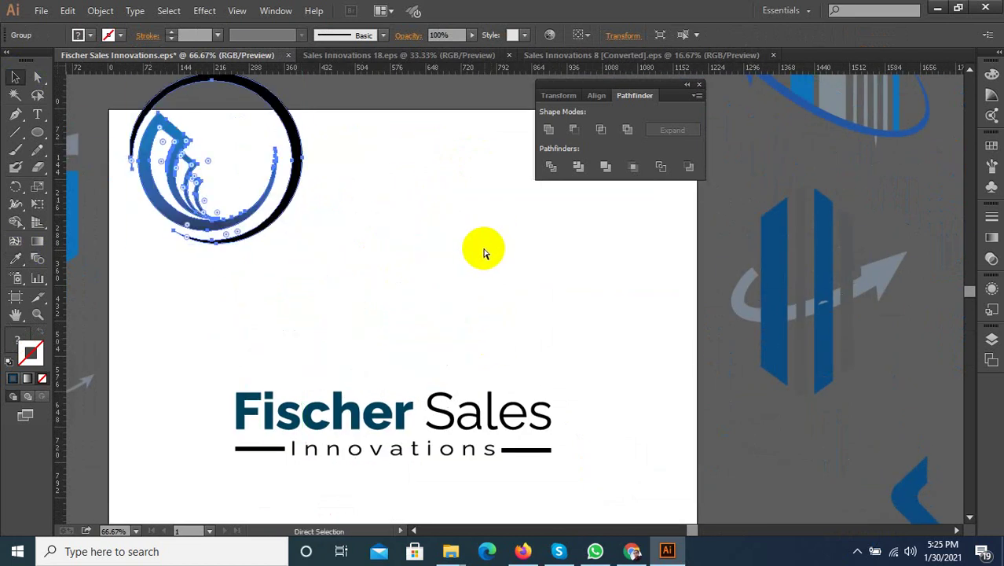
Bring the ring-and-bars icon onto the Fischer Sales artboard, enlarged above the wordmark.
mouse_move(492, 231)
left_mouse_down()
mouse_move(528, 318)
mouse_move(586, 357)
left_mouse_up()
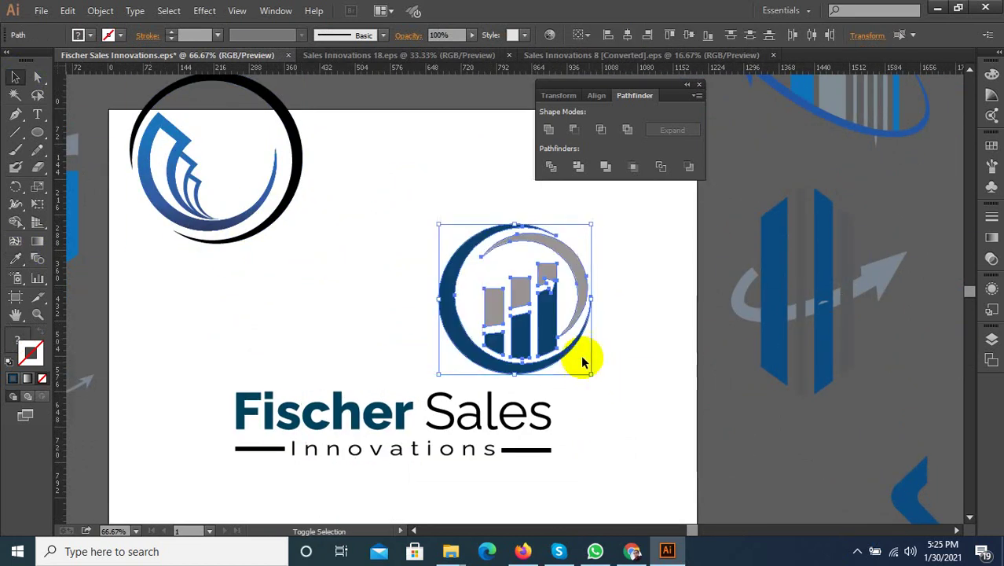
left_click_drag(554, 314, 455, 286)
left_click(555, 328)
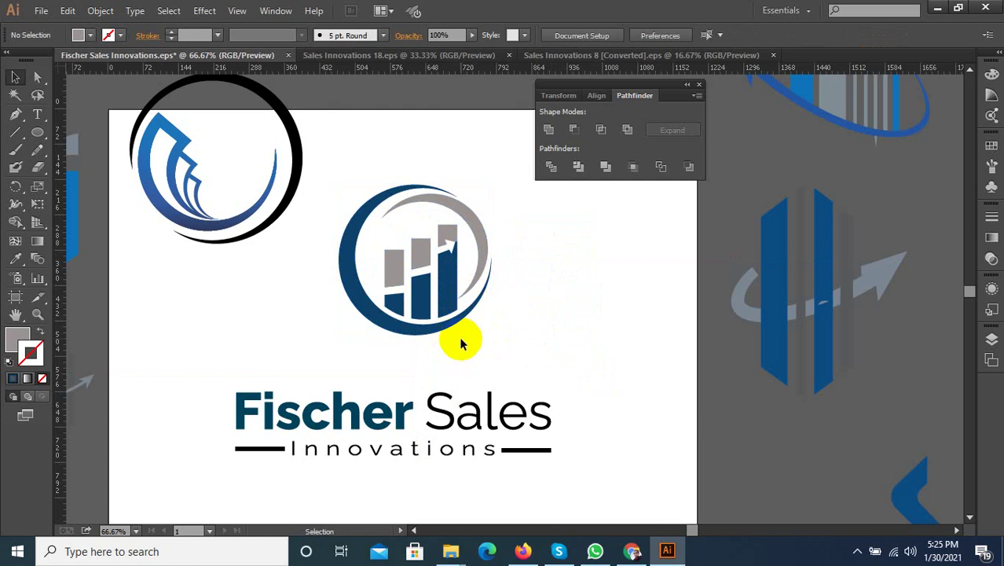
left_click_drag(448, 346, 400, 314)
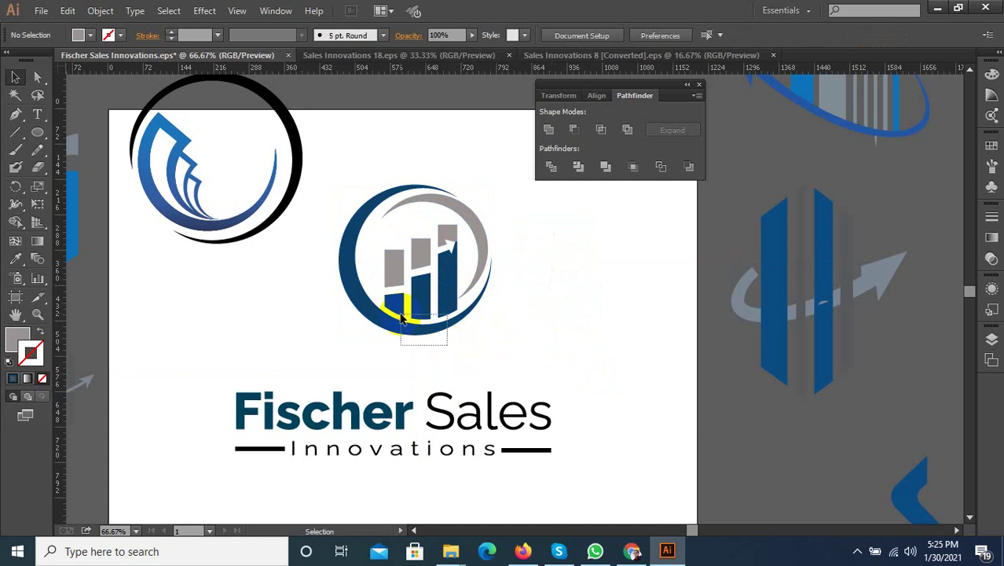
left_click(859, 552)
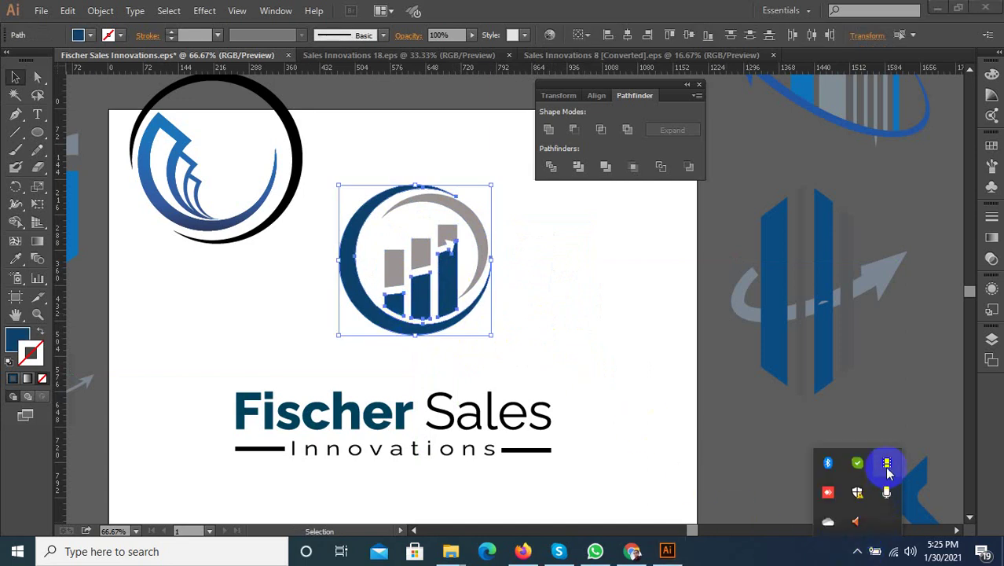
scroll(409, 314, "up", 2)
Sample the old logo's blue gradient onto the icon's ring and bars.
left_click(16, 259)
scroll(503, 370, "down", 3)
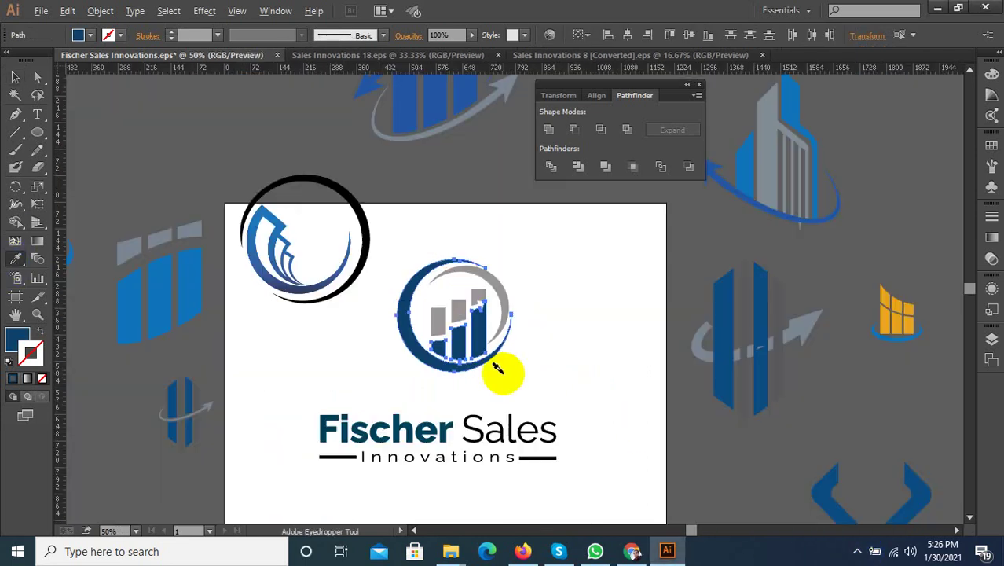
left_click(275, 235)
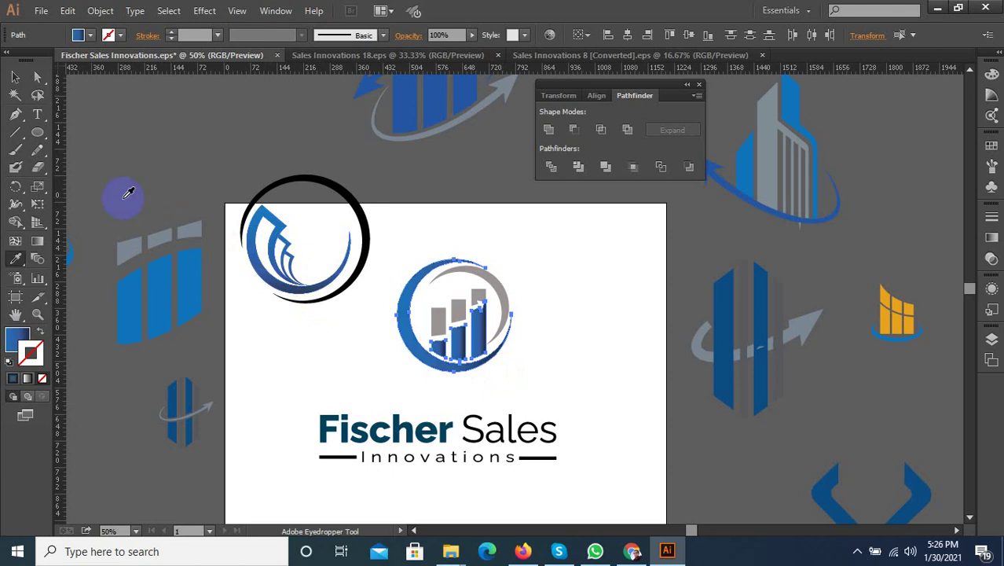
left_click(37, 240)
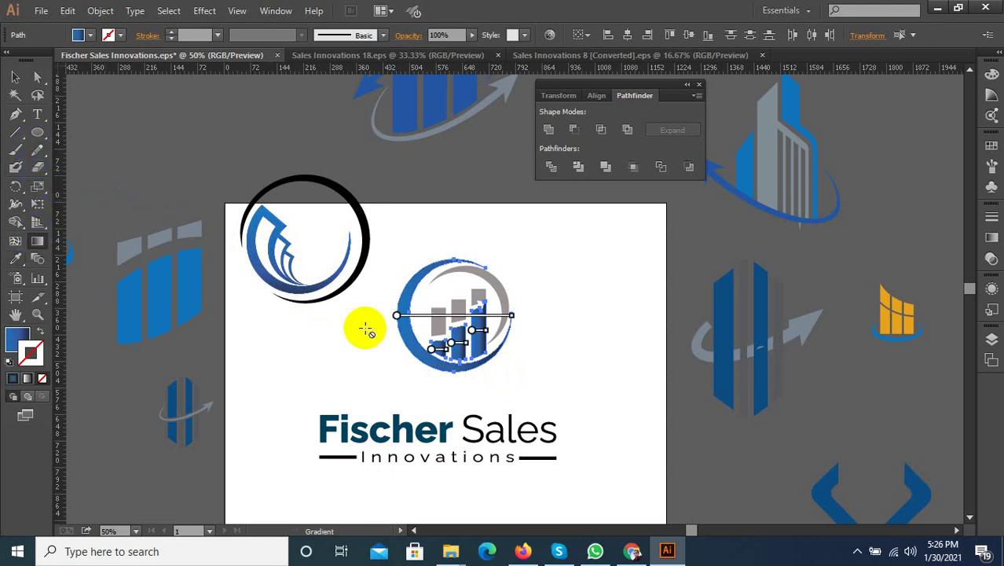
scroll(448, 330, "up", 2)
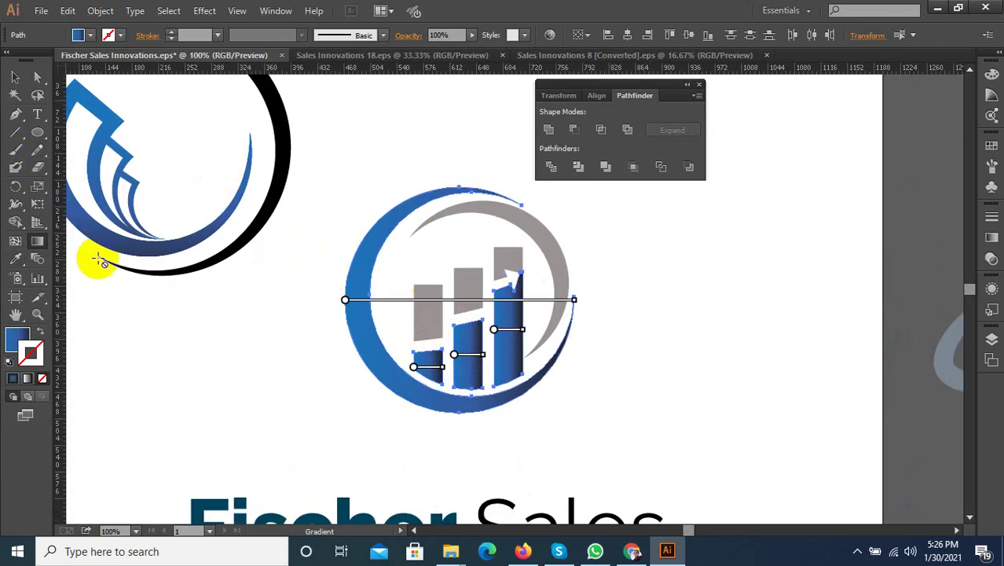
Run a -90° linear gradient from bright blue at top to dark navy at bottom.
left_click(991, 237)
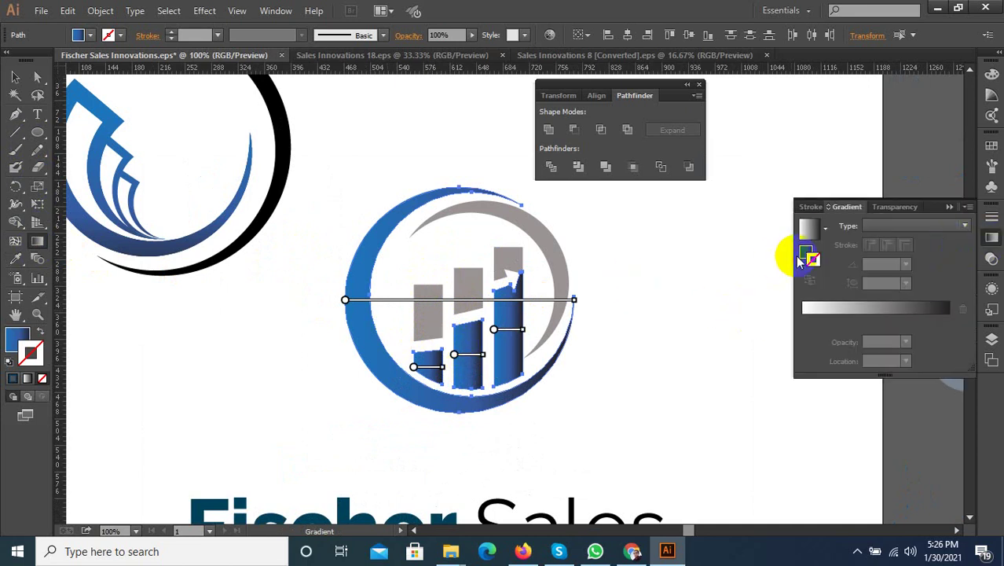
double_click(805, 253)
left_click(658, 202)
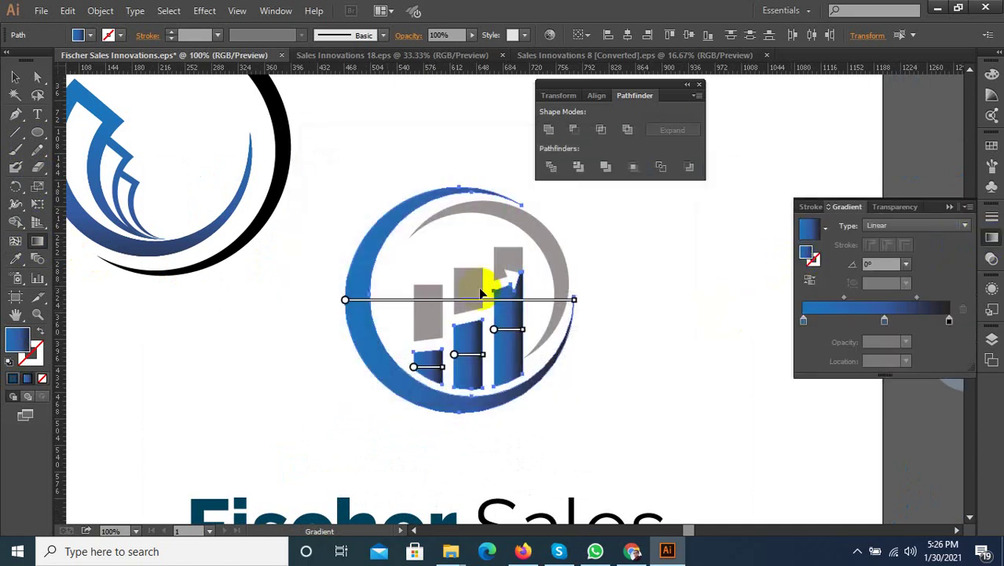
left_click_drag(449, 288, 449, 409)
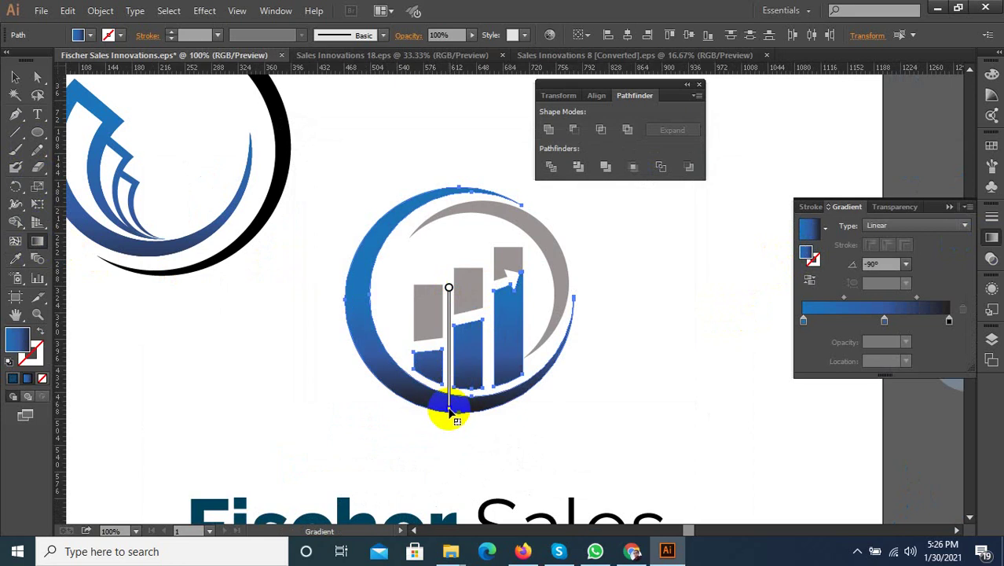
left_click(15, 77)
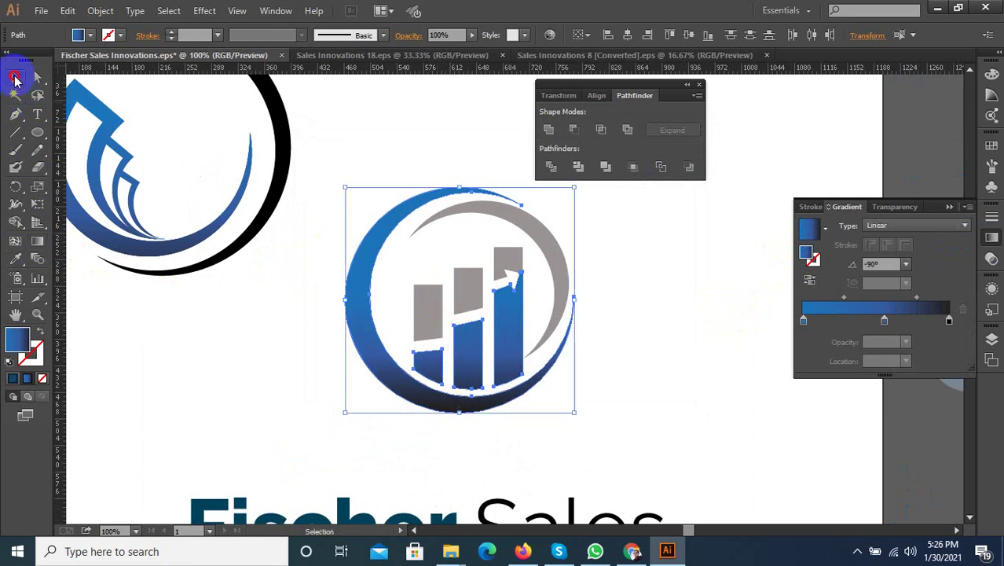
left_click(336, 359)
key("ctrl+minus")
key("ctrl+minus")
key("ctrl+minus")
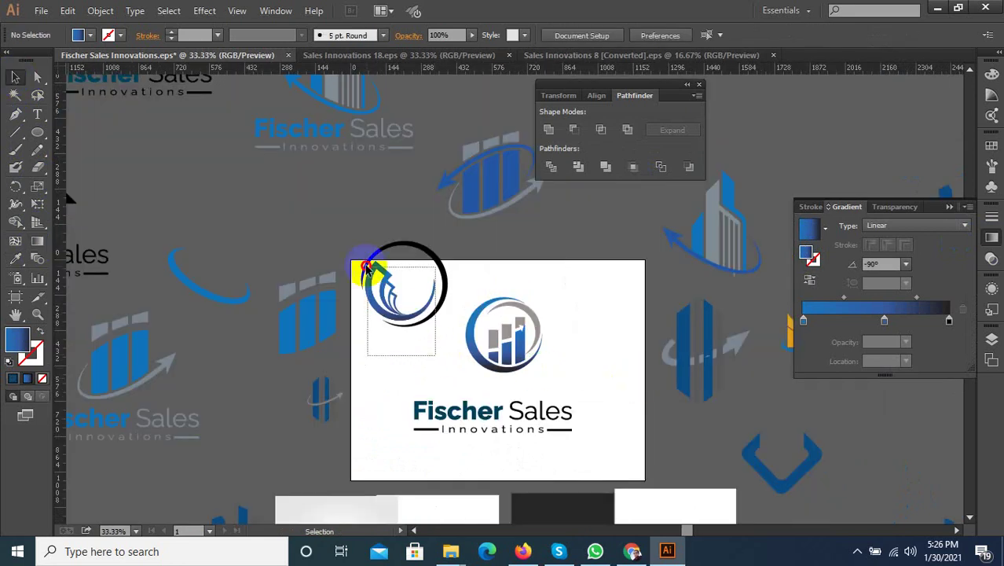
Move the old swirl-ring draft off the artboard and group the icon's parts.
left_click(407, 261)
left_click_drag(426, 256, 175, 145)
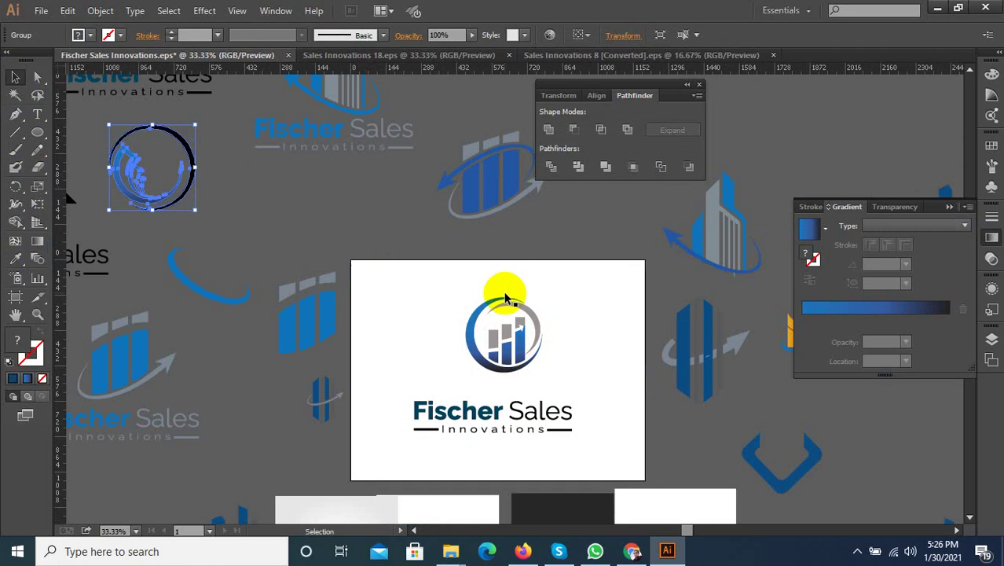
scroll(538, 312, "up", 1)
left_click_drag(591, 277, 352, 422)
right_click(490, 357)
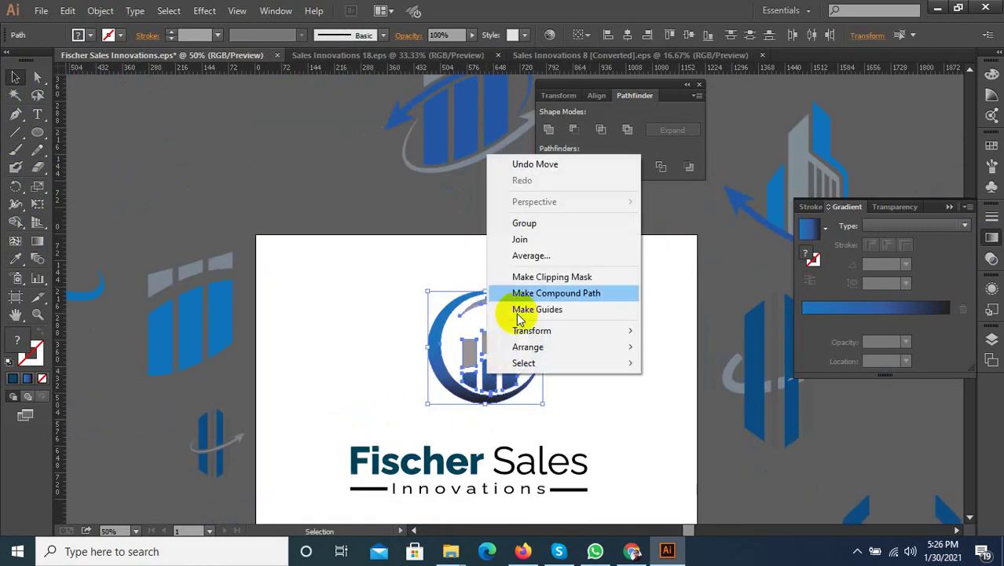
left_click(524, 223)
Reposition and resize the grouped icon on the artboard.
scroll(507, 408, "down", 1)
scroll(441, 281, "up", 1)
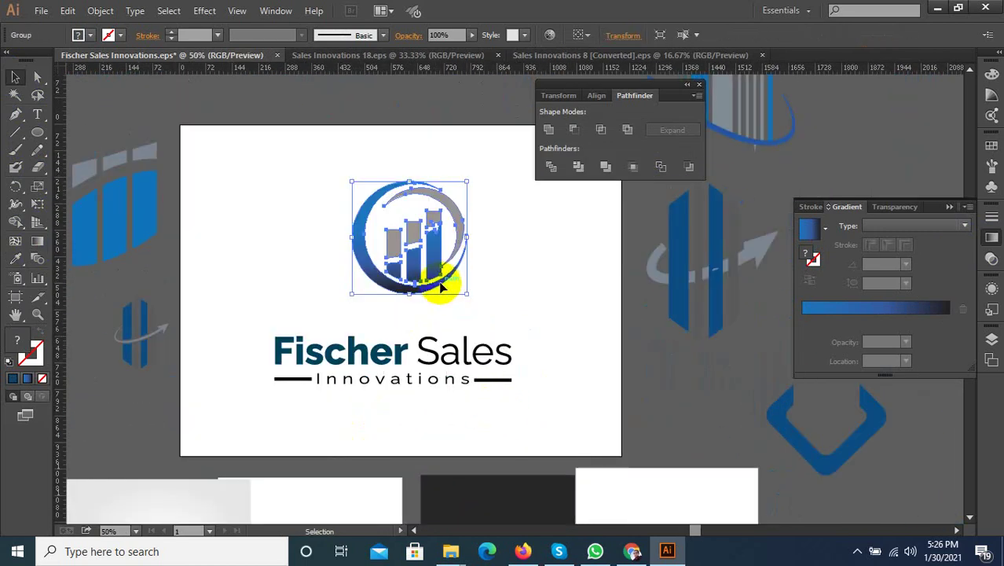
mouse_move(445, 292)
left_mouse_down()
mouse_move(422, 315)
mouse_move(482, 325)
left_mouse_up()
left_click(578, 318)
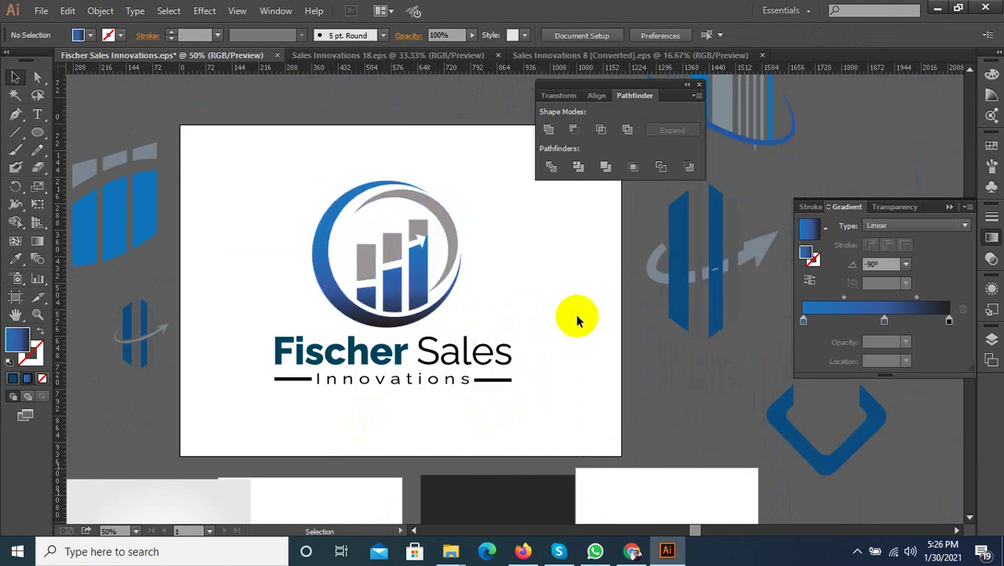
left_click(858, 551)
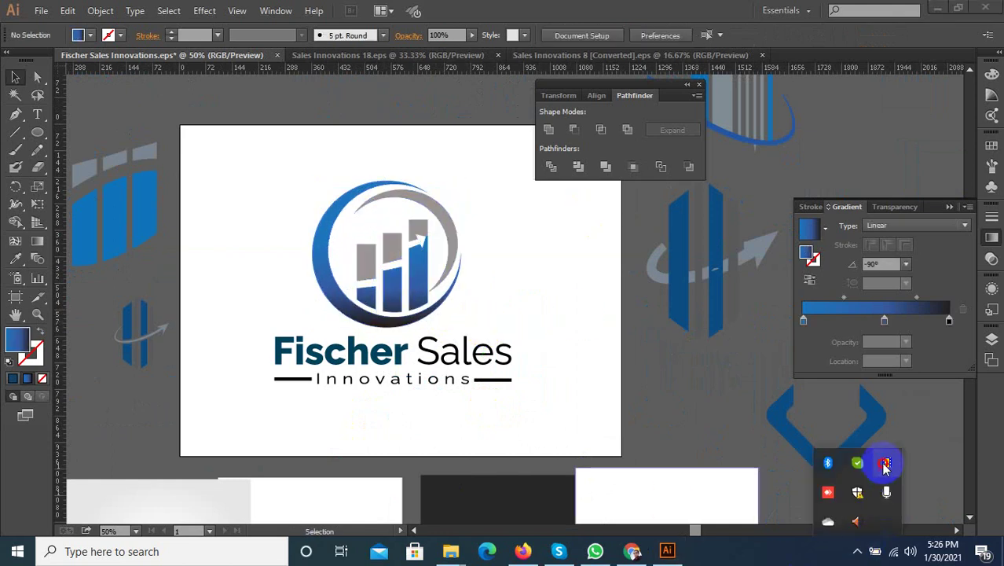
left_click(885, 465)
scroll(392, 248, "up", 3)
scroll(329, 271, "down", 2)
scroll(366, 291, "up", 1)
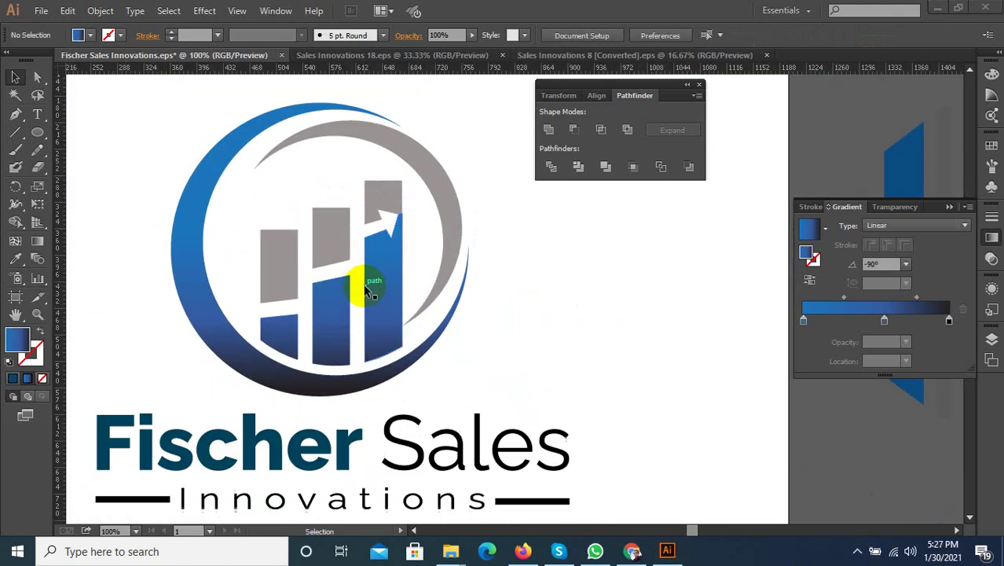
scroll(397, 307, "down", 2)
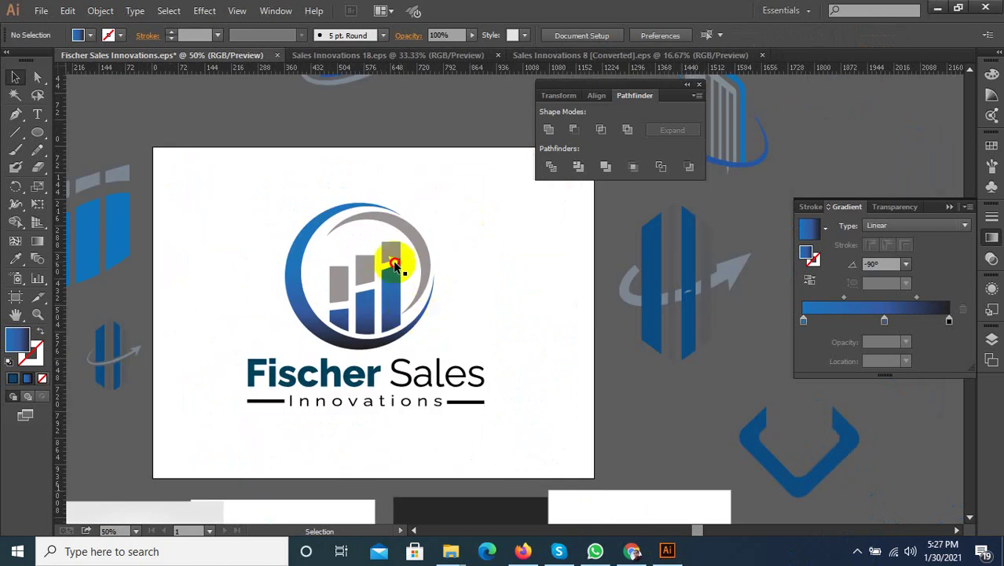
Select the icon with the Fischer Sales Innovations wordmark and centre them horizontally.
left_click(338, 314)
right_click(375, 308)
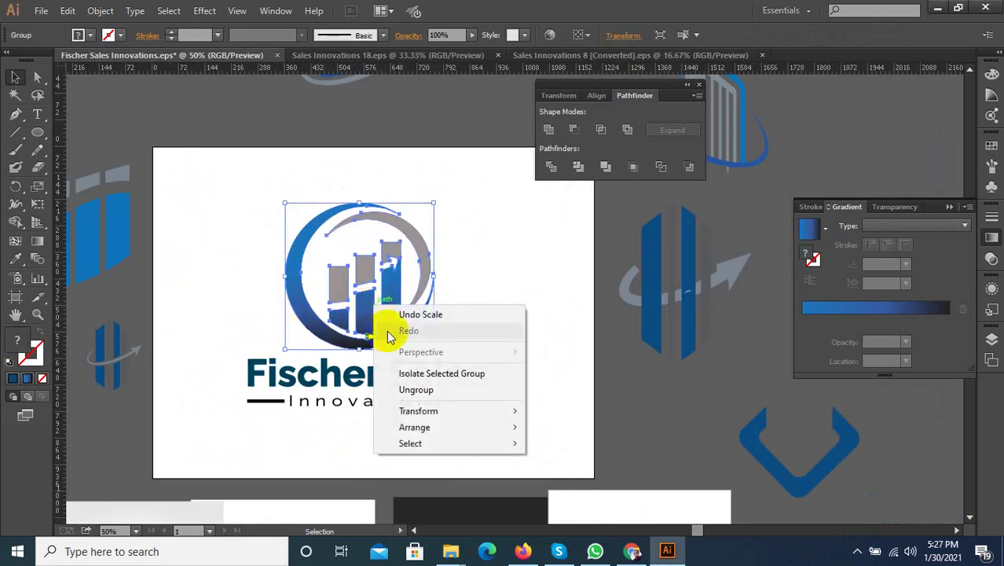
left_click(102, 11)
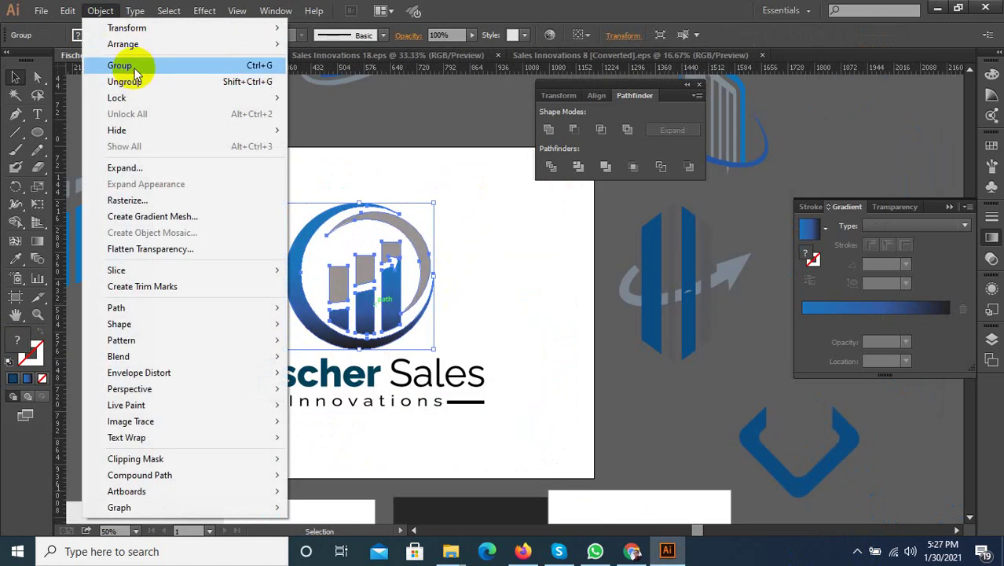
left_click(135, 69)
left_click_drag(477, 242, 345, 411)
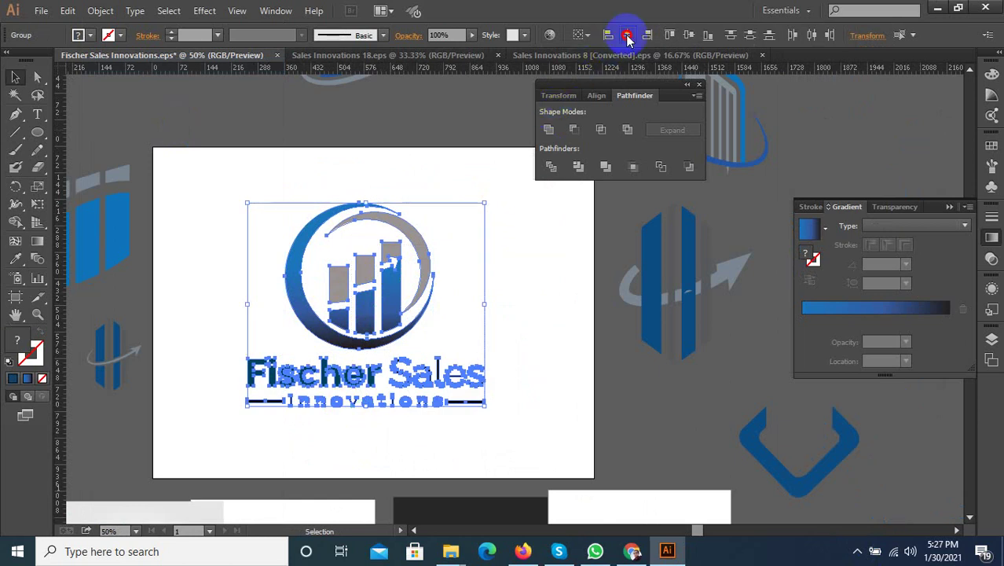
left_click(527, 262)
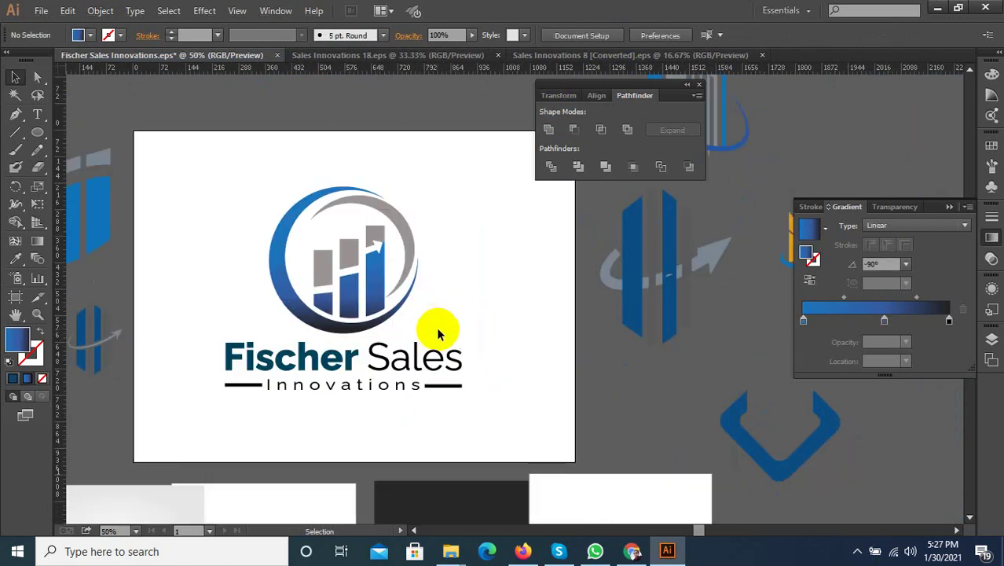
Isolate the logo icon group and select the grey inner arc.
left_click(407, 245)
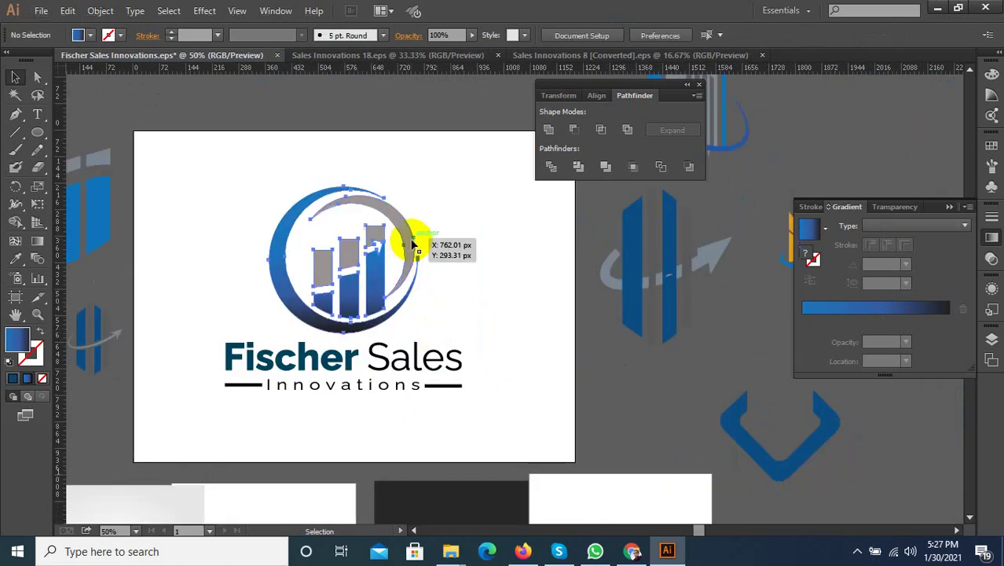
scroll(407, 236, "up", 1)
double_click(404, 234)
scroll(391, 216, "up", 1)
left_click(402, 224)
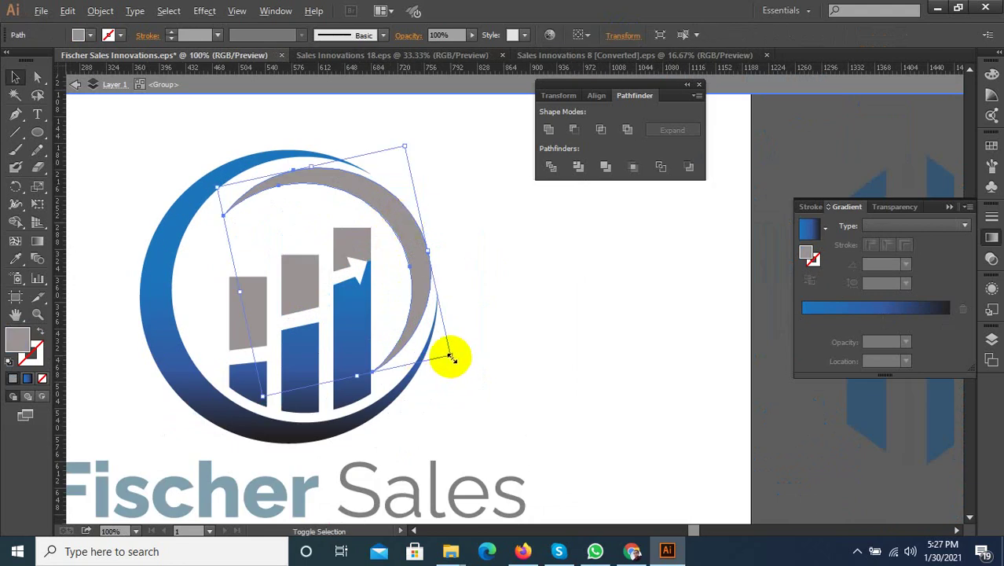
Scale, rotate and nudge the grey arc about 6 px right so it wraps the bars.
left_click_drag(451, 357, 441, 346)
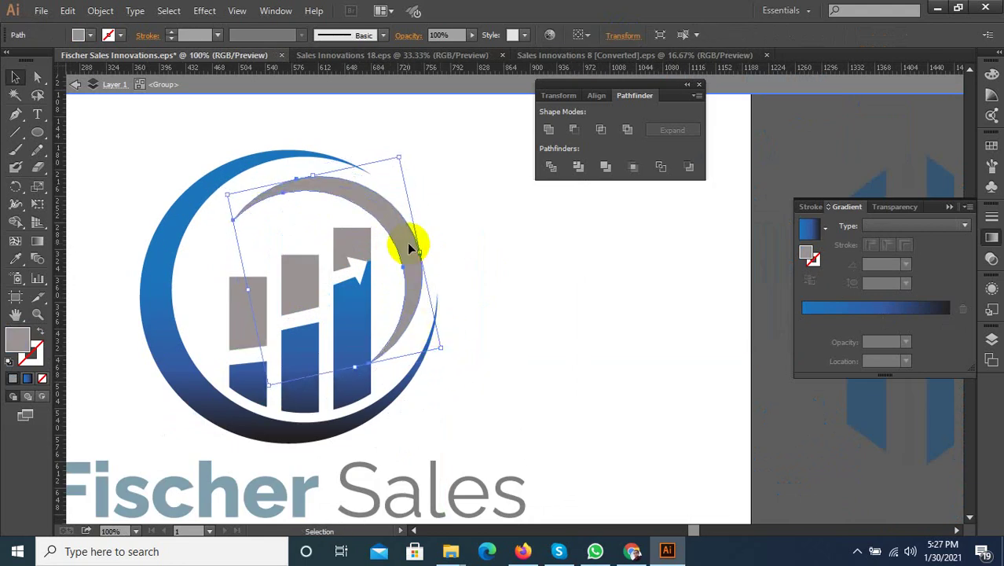
left_click_drag(409, 248, 414, 251)
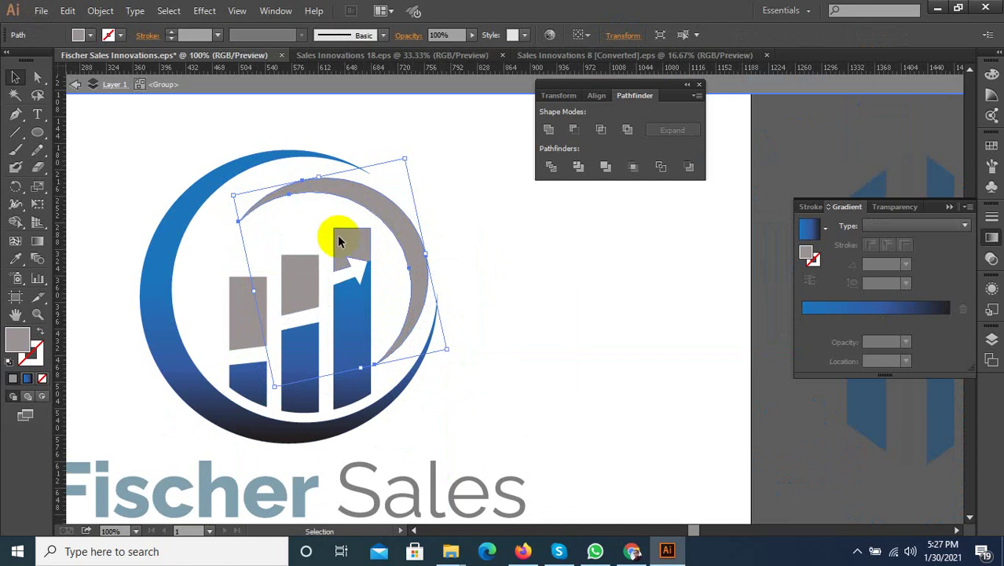
left_click_drag(236, 195, 217, 195)
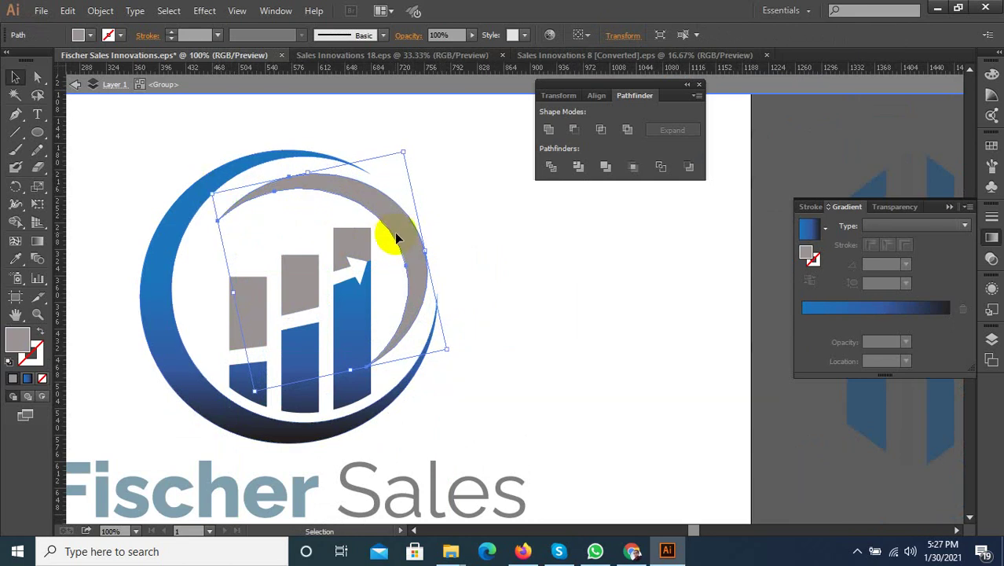
mouse_move(413, 245)
left_mouse_down()
mouse_move(423, 242)
mouse_move(409, 246)
mouse_move(419, 250)
left_mouse_up()
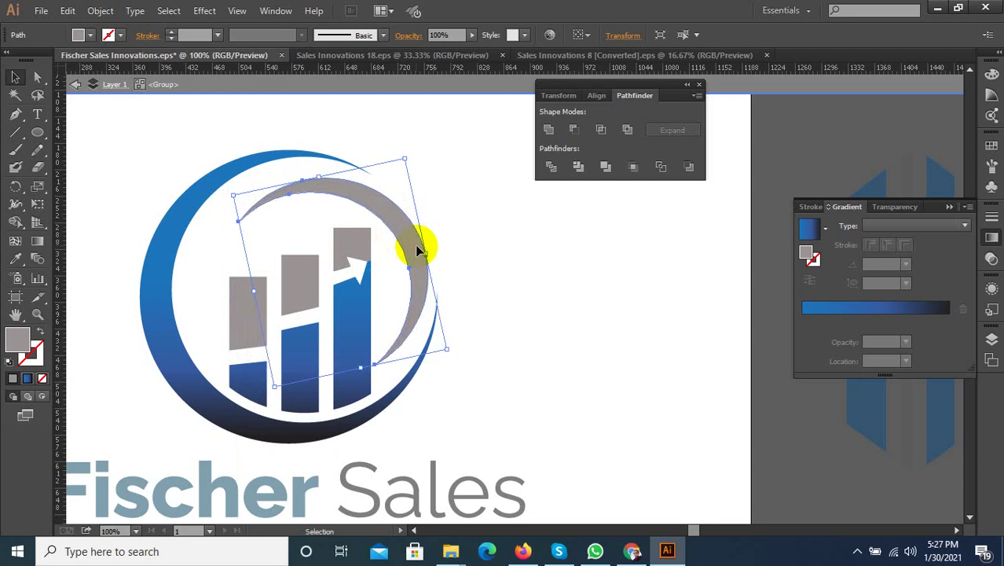
left_click(459, 242)
scroll(464, 255, "down", 1)
scroll(313, 280, "down", 3)
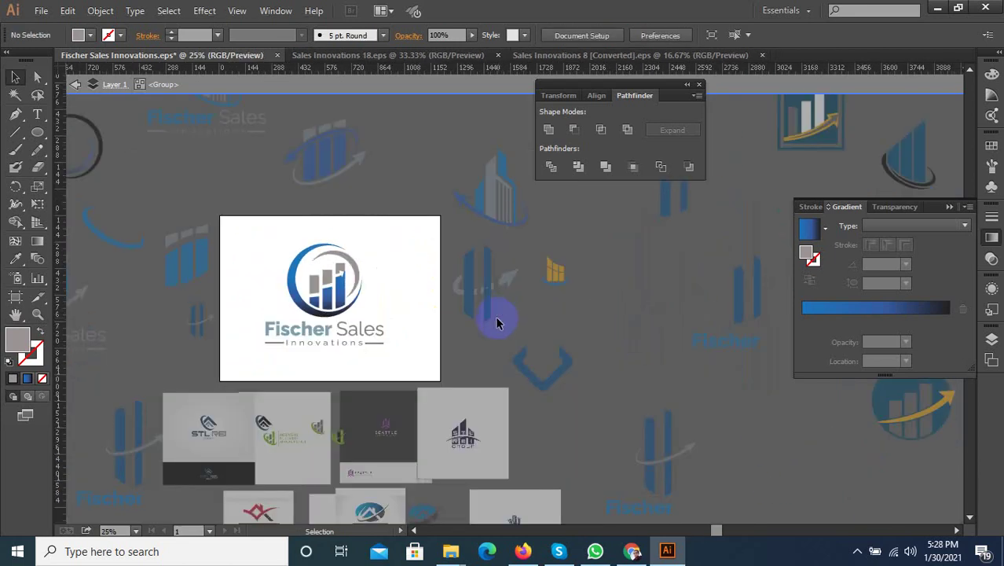
scroll(374, 346, "up", 1)
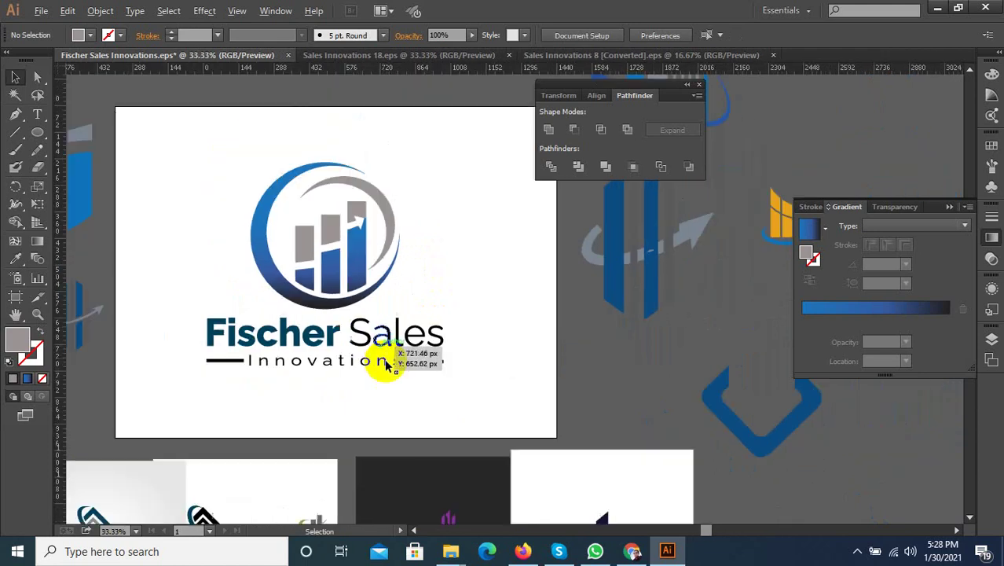
scroll(386, 366, "down", 1)
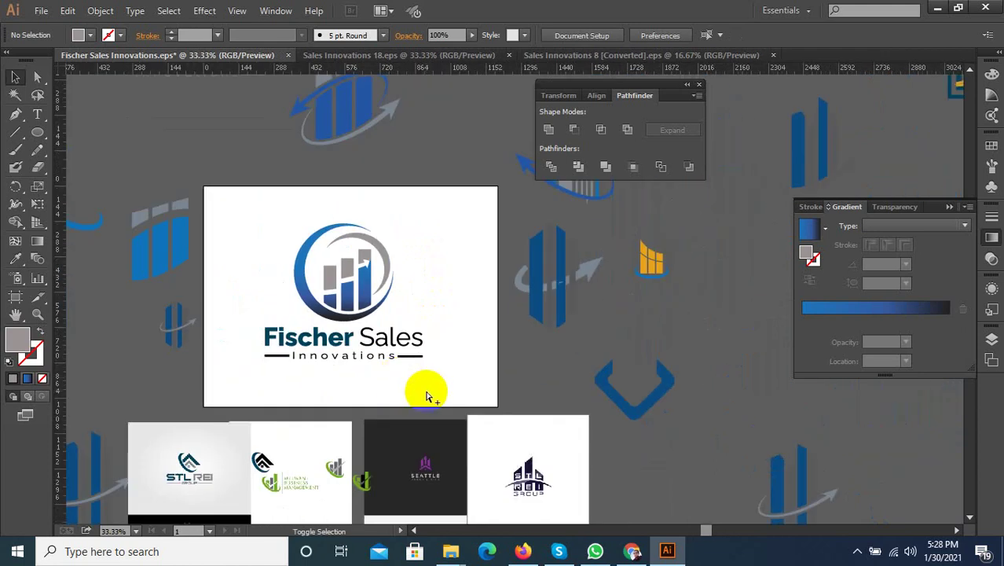
Start a Save for Web JPEG export into F:\All WORK ONLINE\DESIGNCONTEST\2021.
key("ctrl+alt+shift+s")
left_click(800, 493)
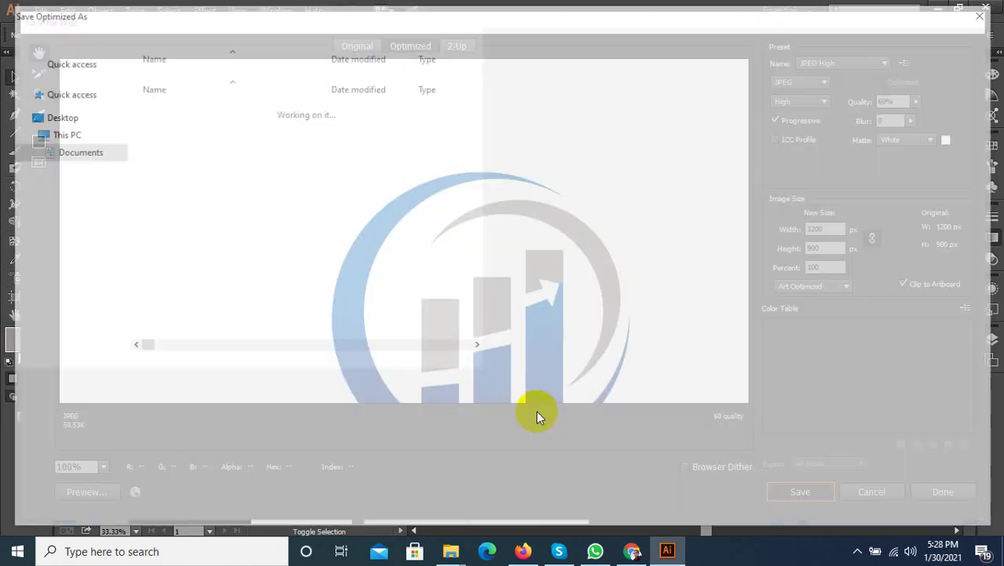
left_click(126, 37)
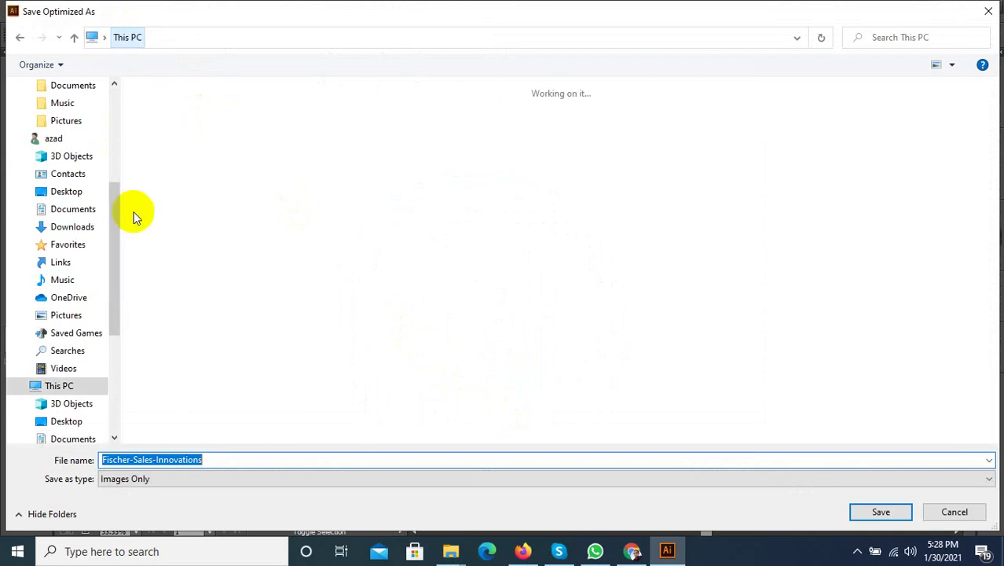
double_click(321, 275)
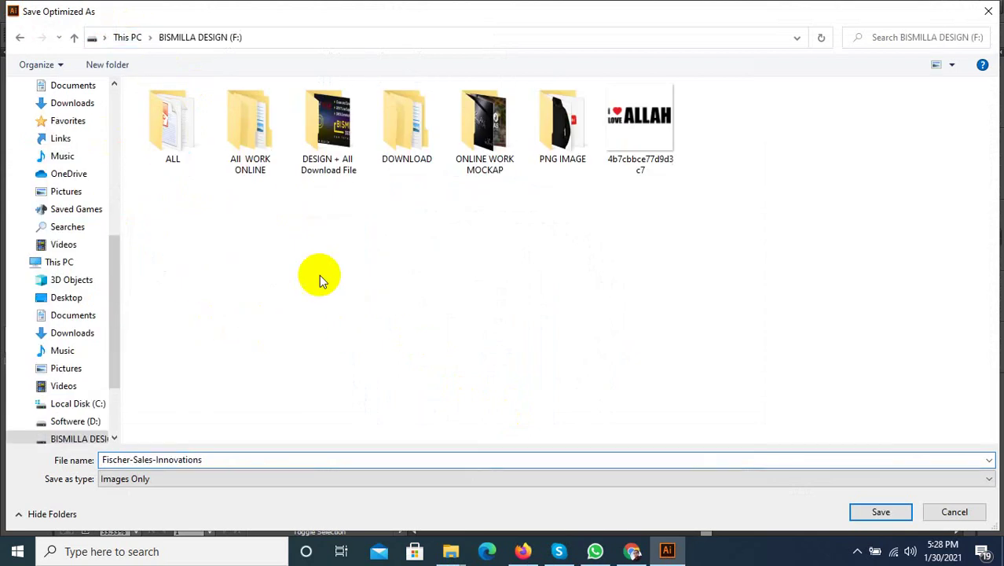
double_click(244, 150)
left_click(534, 126)
double_click(534, 126)
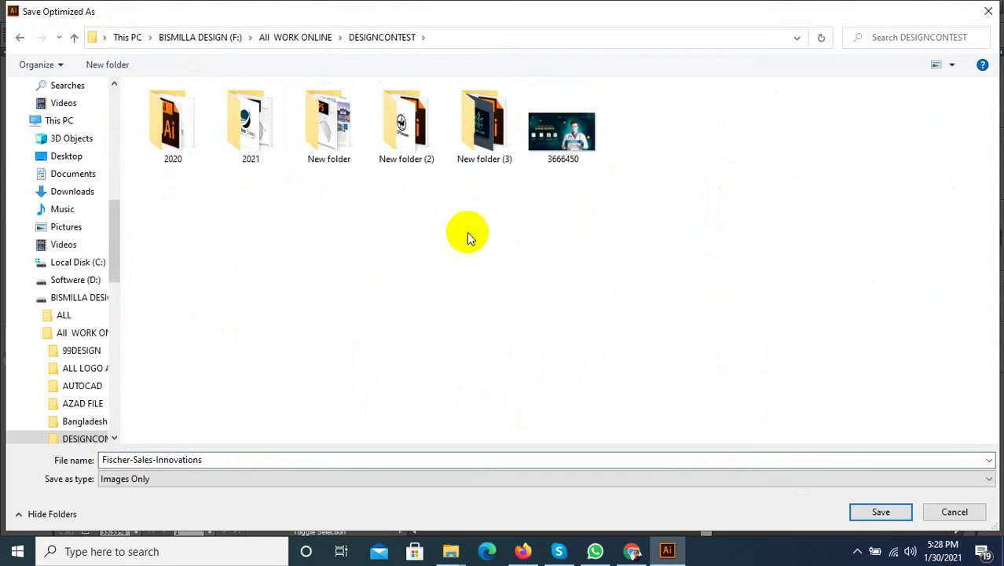
double_click(248, 130)
Save the JPEG under the name Fischer-Sales-Innovations-21.
left_click(867, 225)
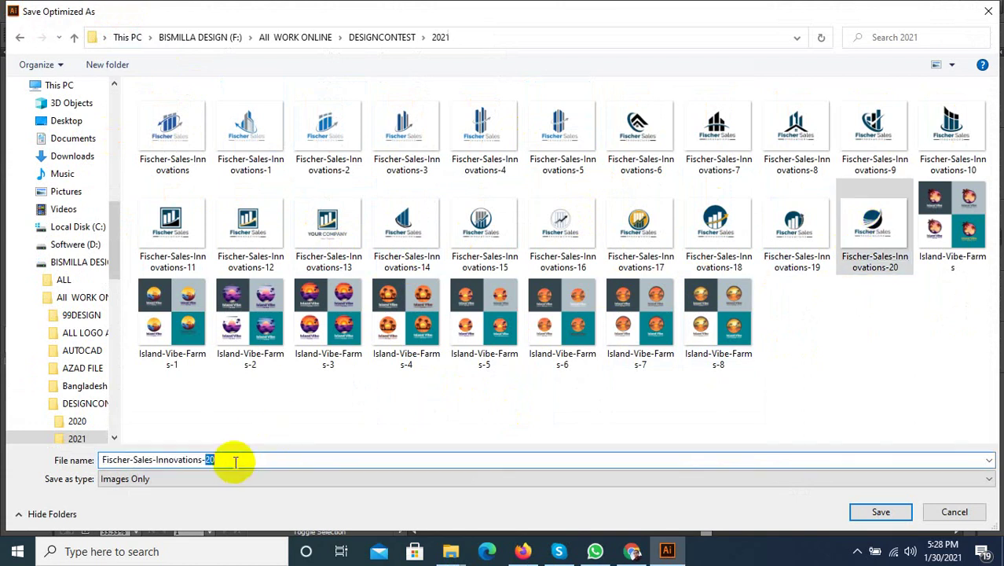
type("2")
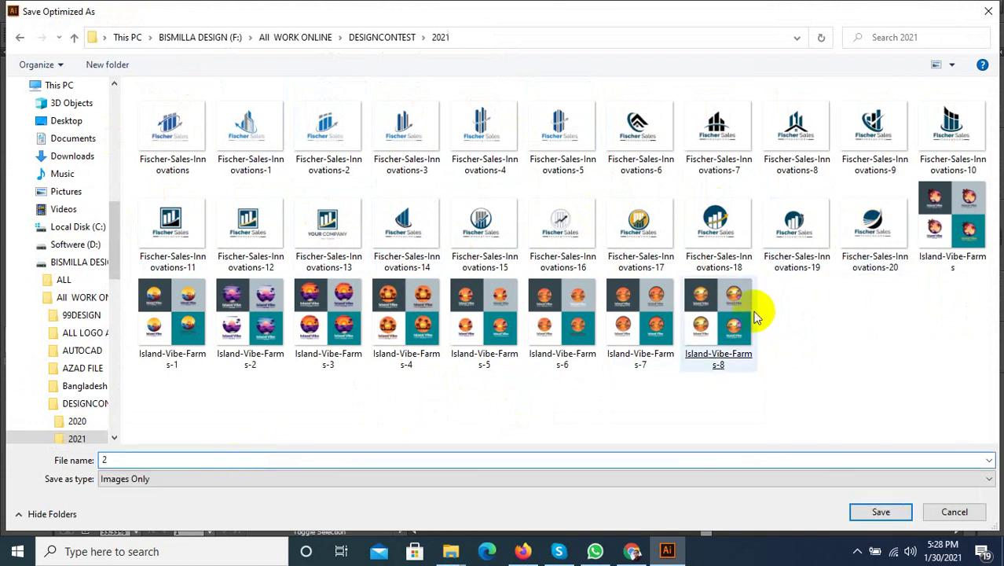
left_click(844, 235)
right_click(845, 236)
left_click(253, 467)
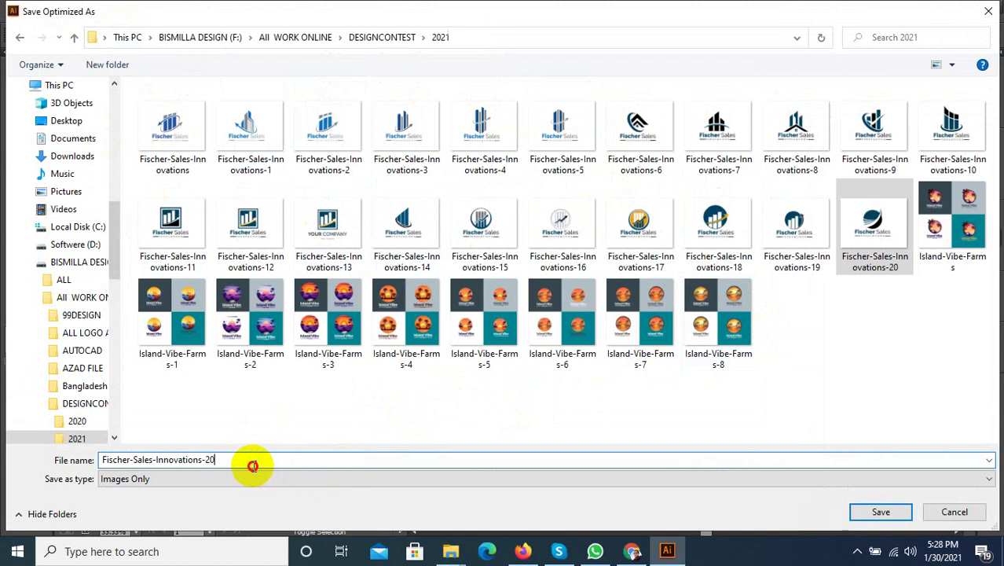
type("2")
left_click(249, 464)
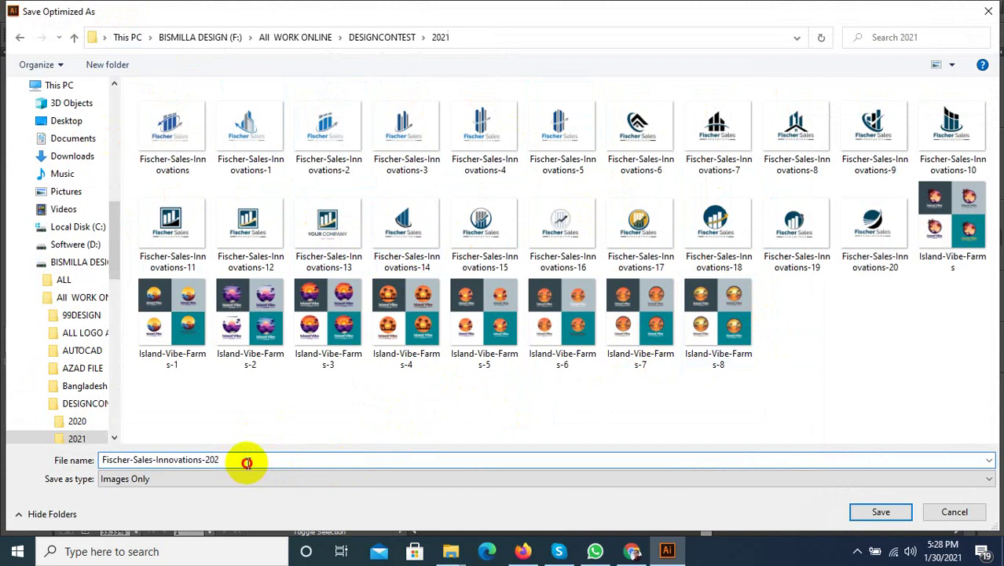
key("BackSpace")
key("BackSpace")
type("2")
key("BackSpace")
type("1")
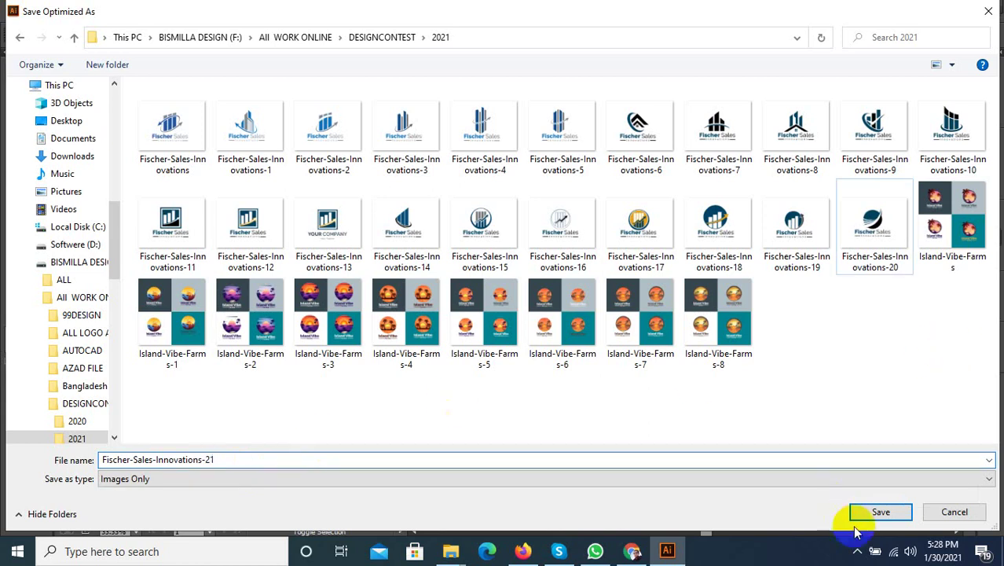
left_click(874, 512)
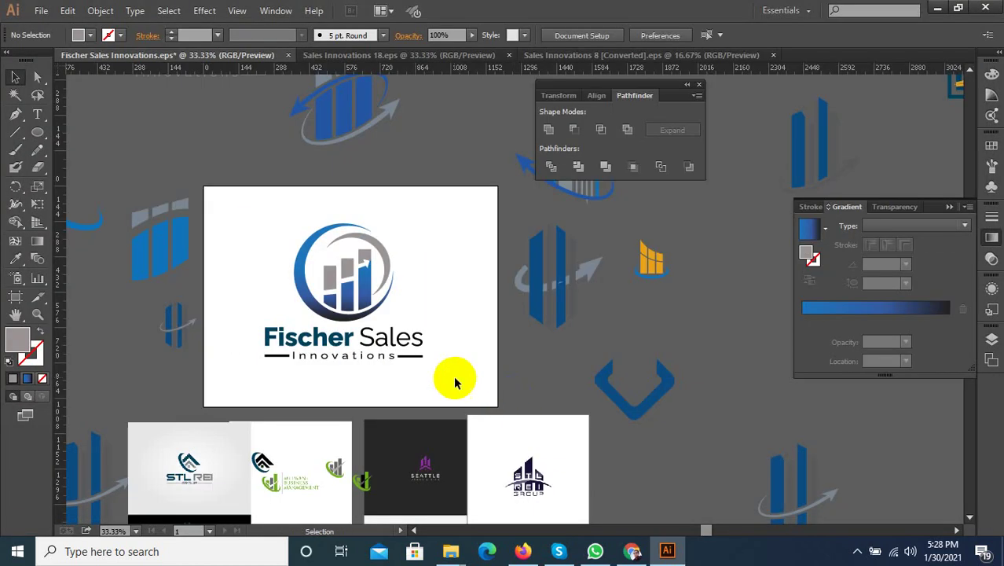
Copy the Fischer ring-and-bars icon into Sales Innovations 18, replacing the globe icon.
left_click_drag(367, 359, 477, 400)
left_click(459, 396)
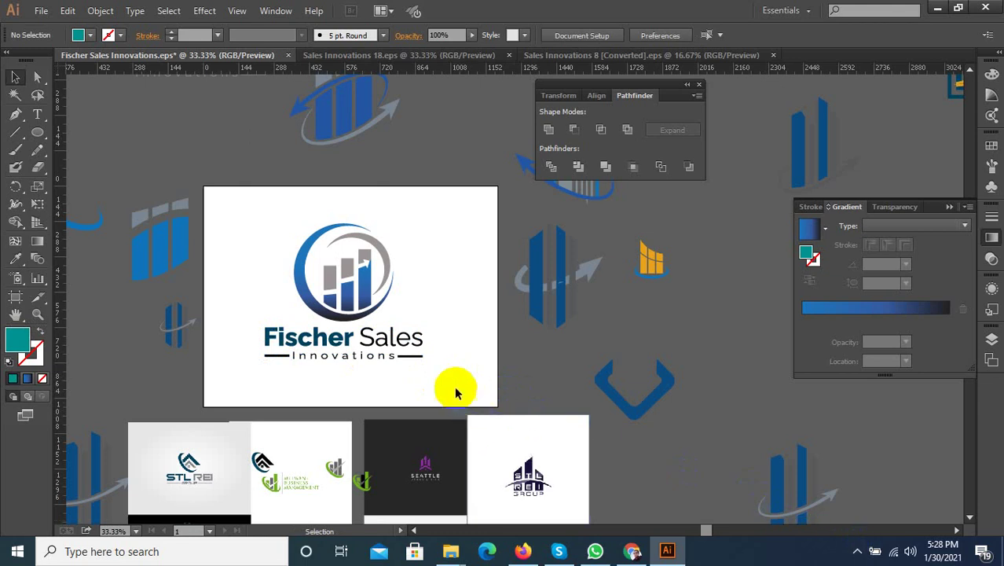
left_click_drag(441, 322, 289, 217)
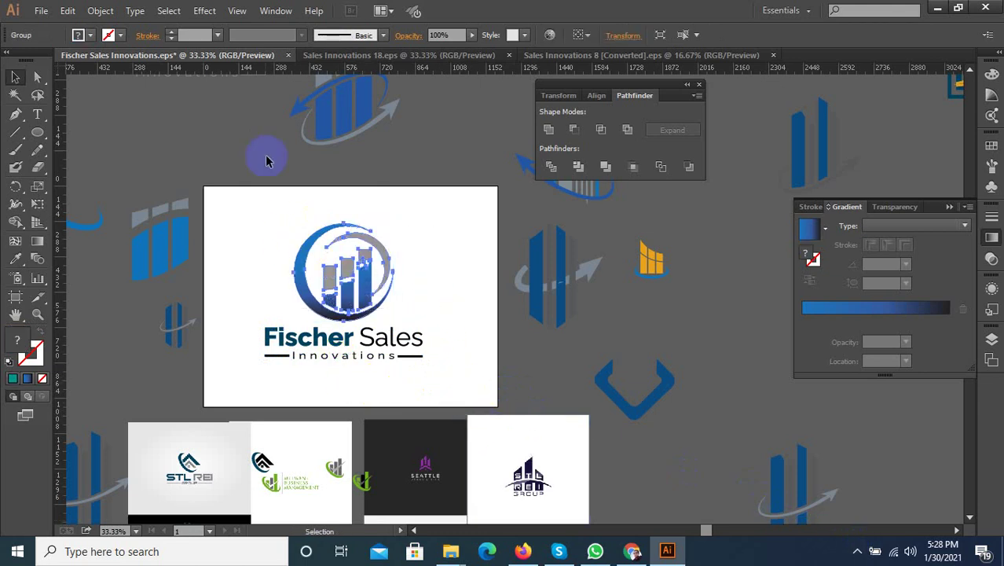
left_click(341, 56)
left_click_drag(492, 191, 304, 267)
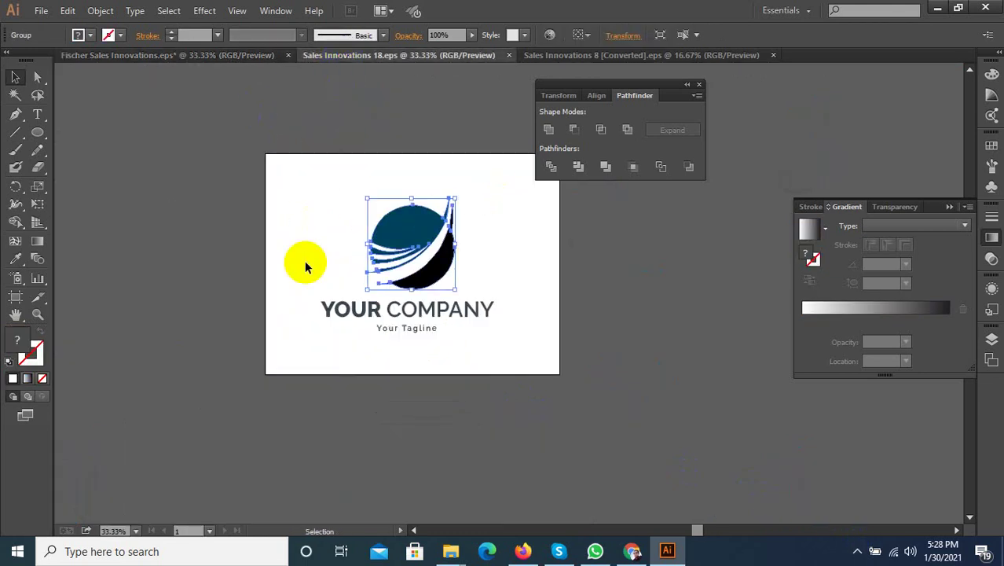
key("Delete")
key("ctrl+v")
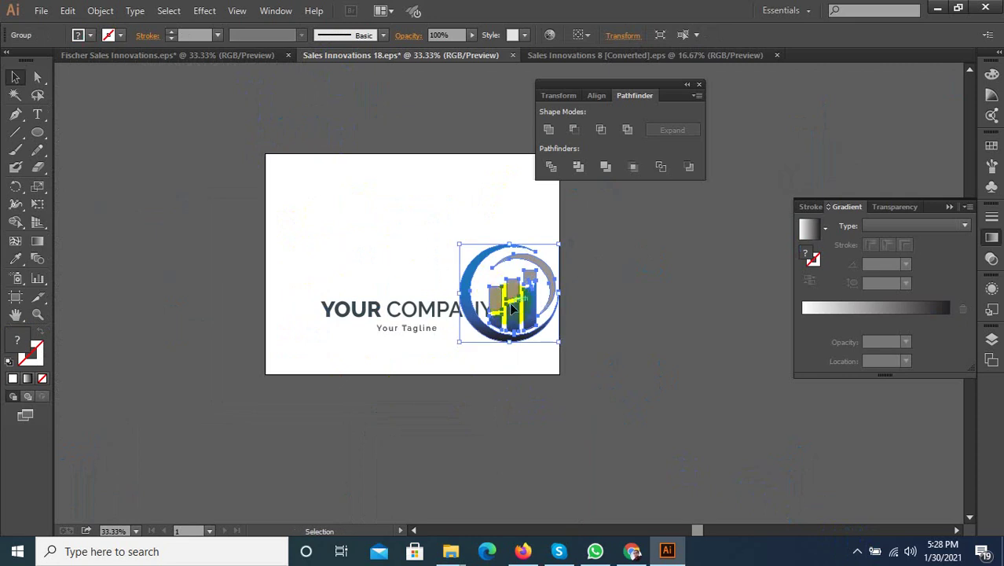
Move the pasted icon above YOUR COMPANY and centre it horizontally over the text.
left_click_drag(509, 294, 423, 243)
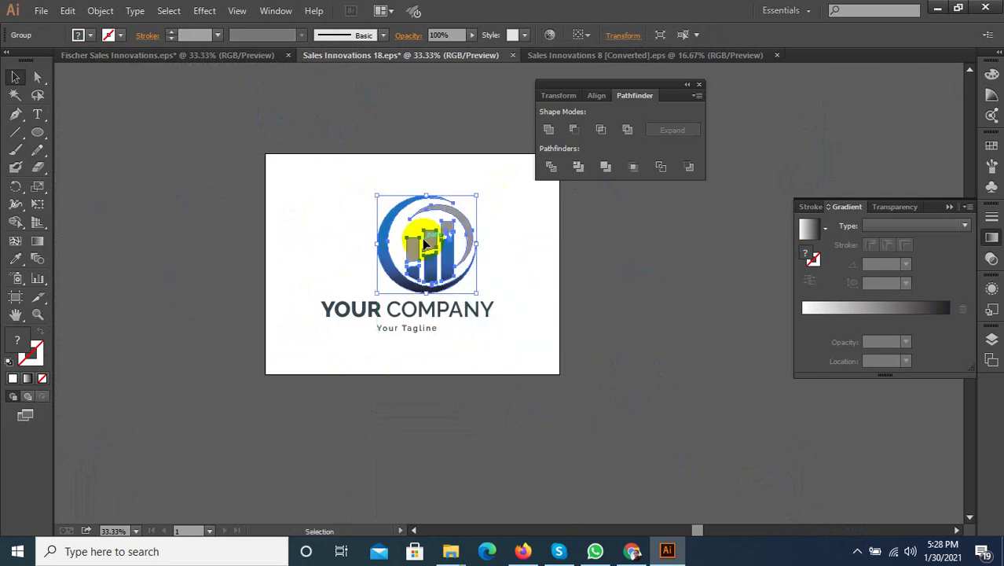
right_click(445, 230)
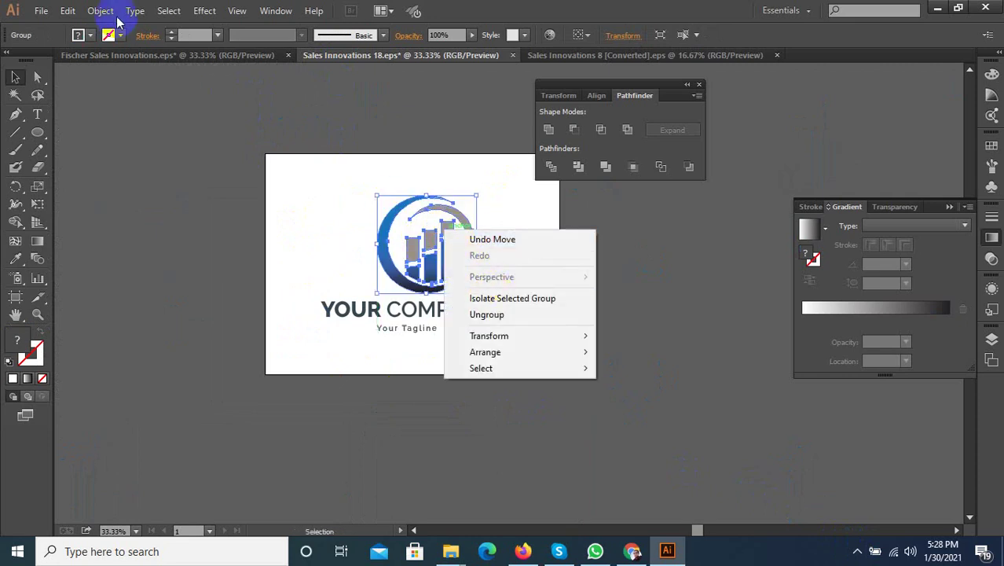
left_click(116, 17)
left_click(471, 224)
left_click_drag(522, 207, 318, 371)
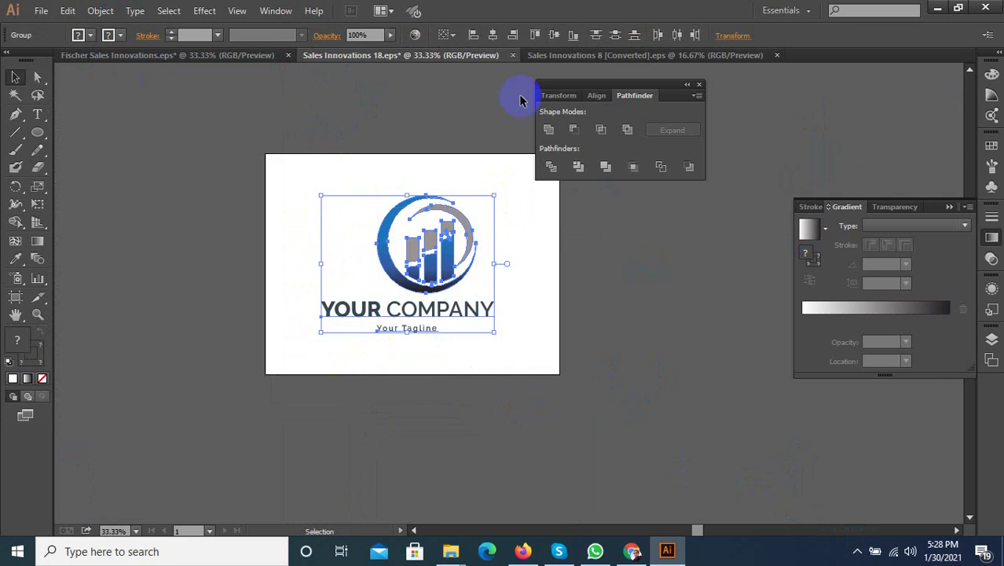
left_click(493, 35)
left_click_drag(510, 248, 393, 369)
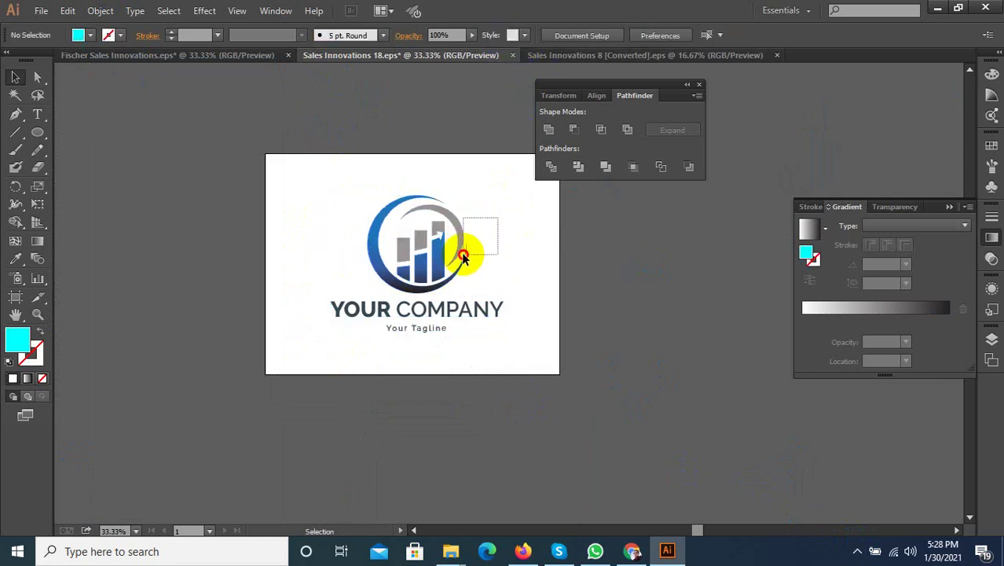
scroll(423, 312, "up", 1)
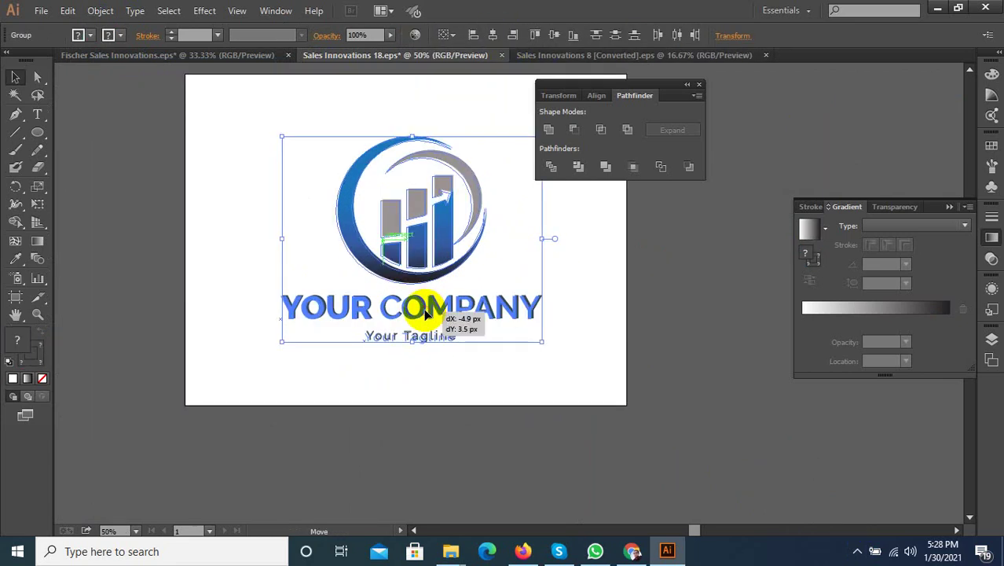
left_click(321, 384)
scroll(323, 377, "down", 1)
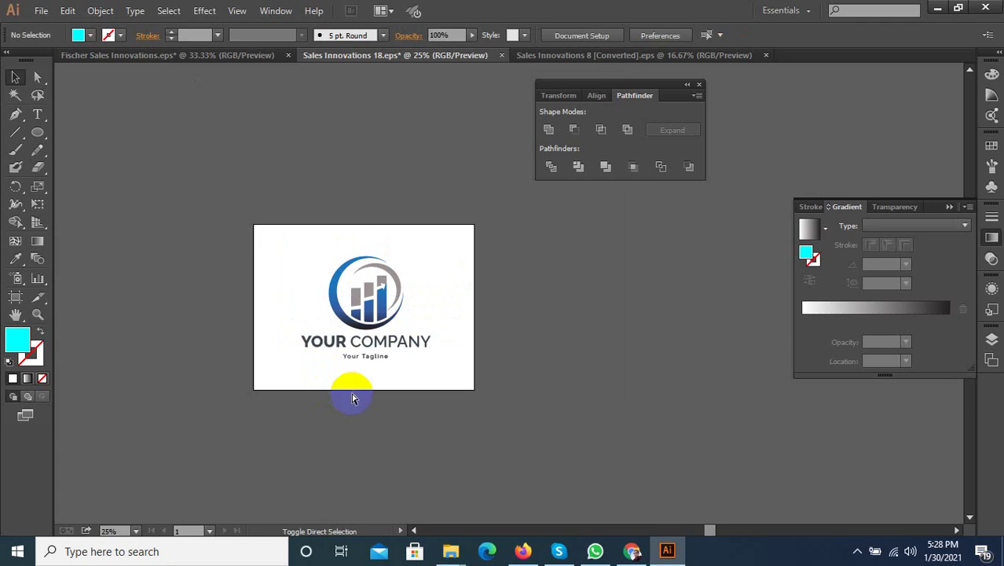
Save the template as 'Sales Innovations 19' EPS with default EPS options.
key("ctrl+shift+s")
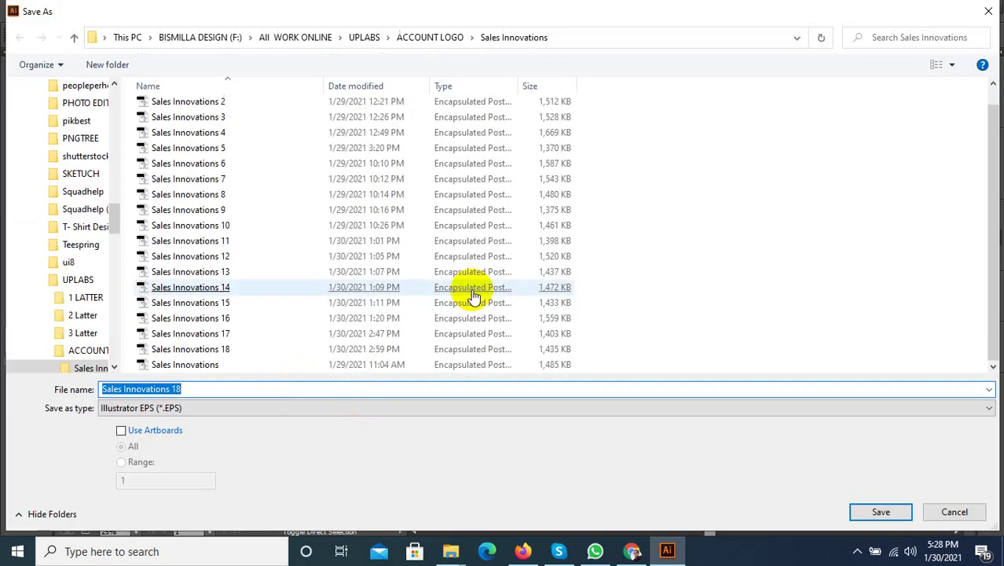
left_click(226, 350)
right_click(223, 352)
double_click(195, 389)
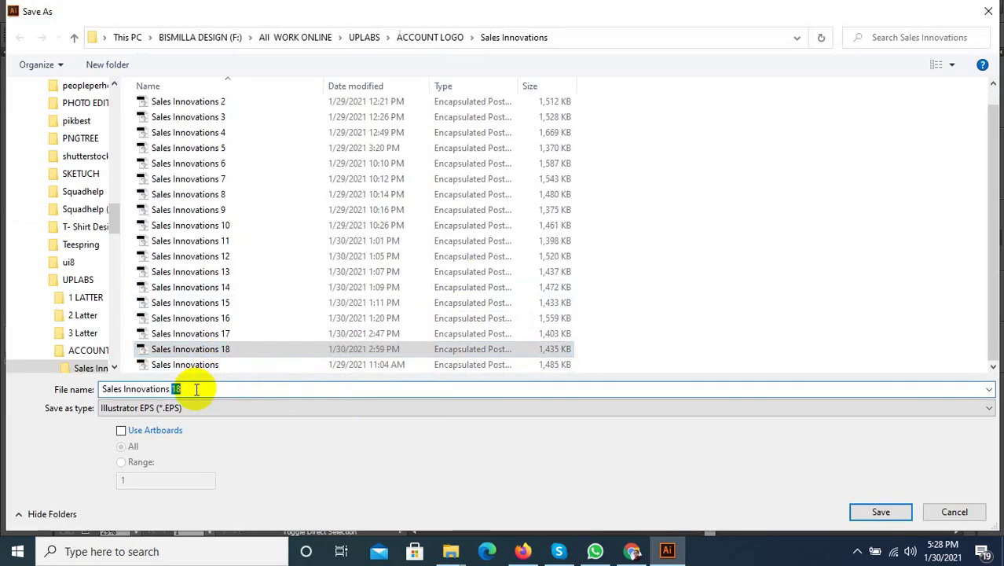
type("19")
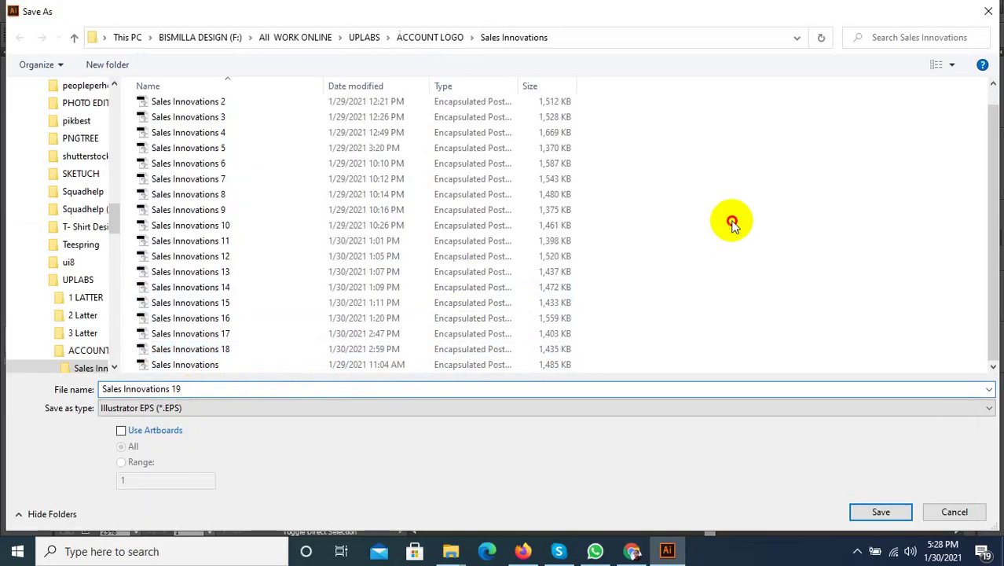
left_click(890, 511)
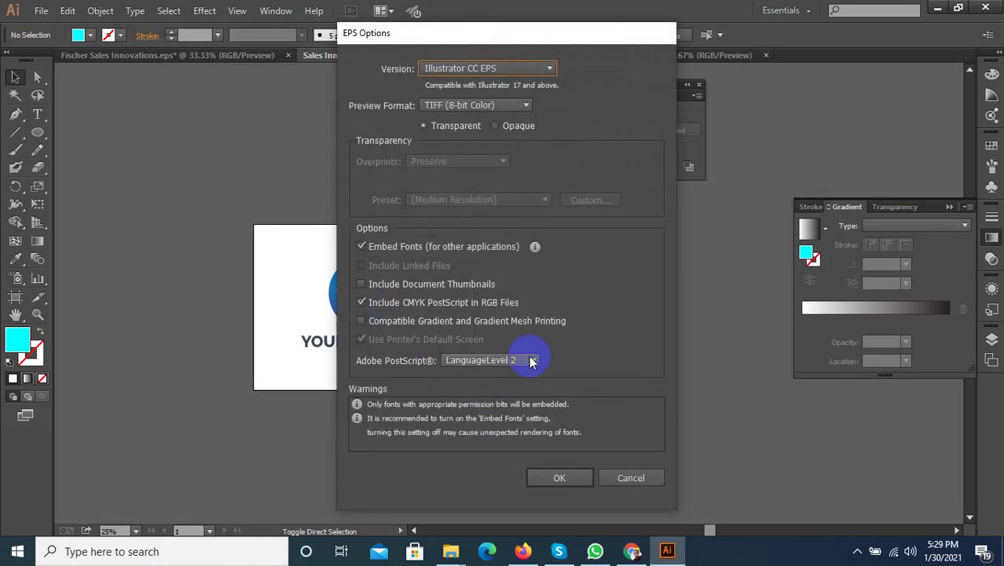
left_click(558, 479)
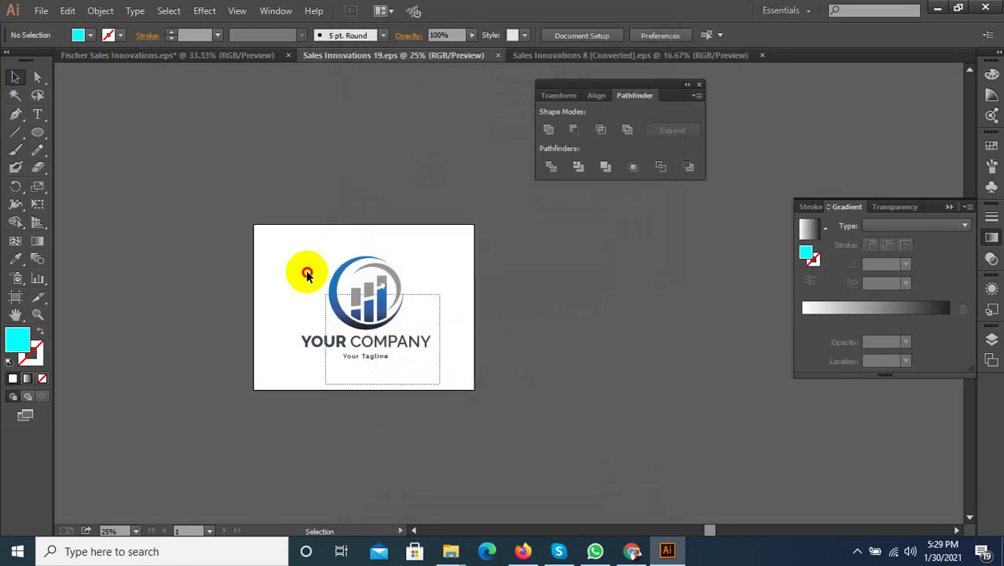
left_click(344, 296)
Replace the old globe logo in Sales Innovations 8 with the pasted ring-and-bars logo.
left_click(552, 56)
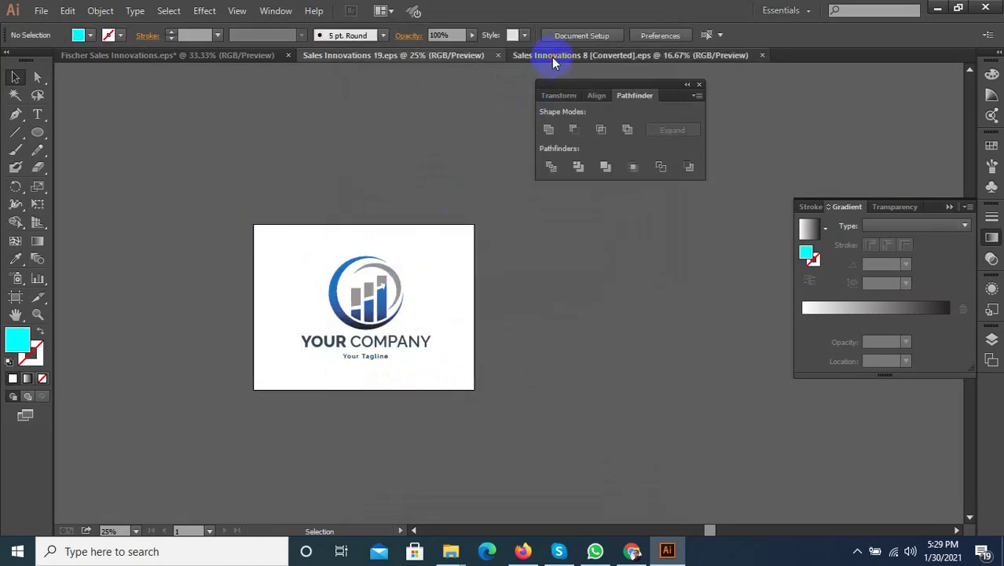
left_click_drag(501, 198, 281, 352)
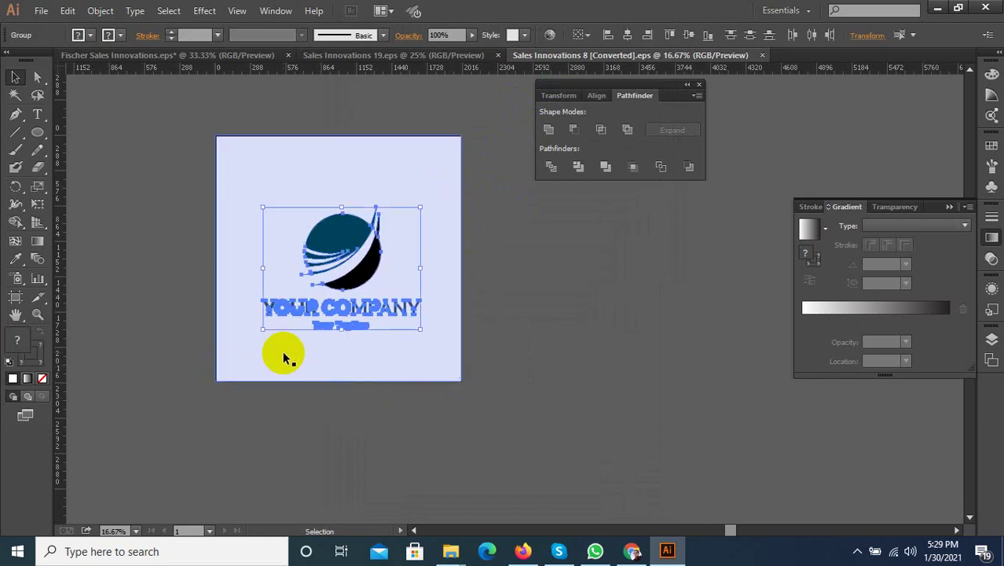
key("ctrl+x")
key("ctrl+v")
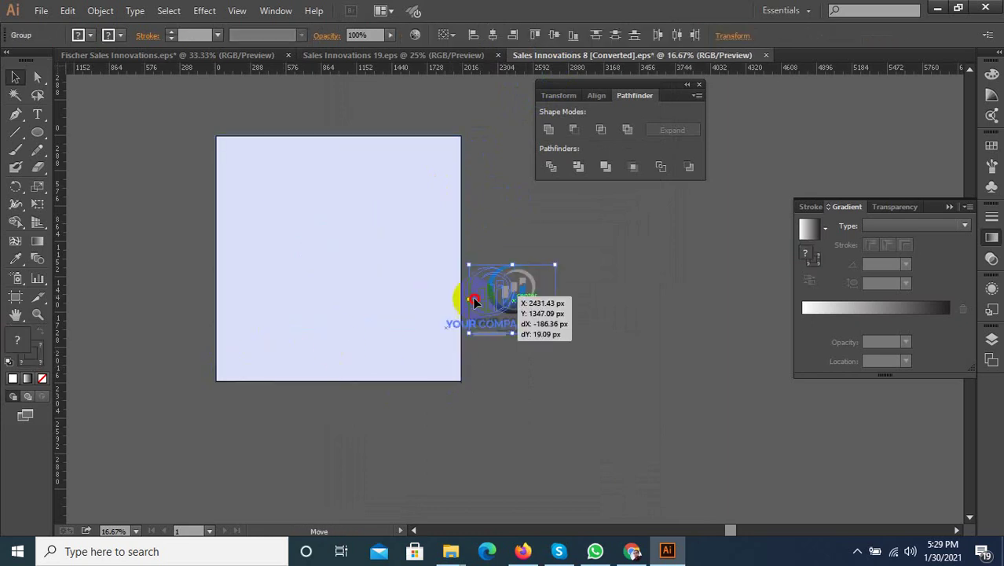
left_click_drag(511, 303, 337, 263)
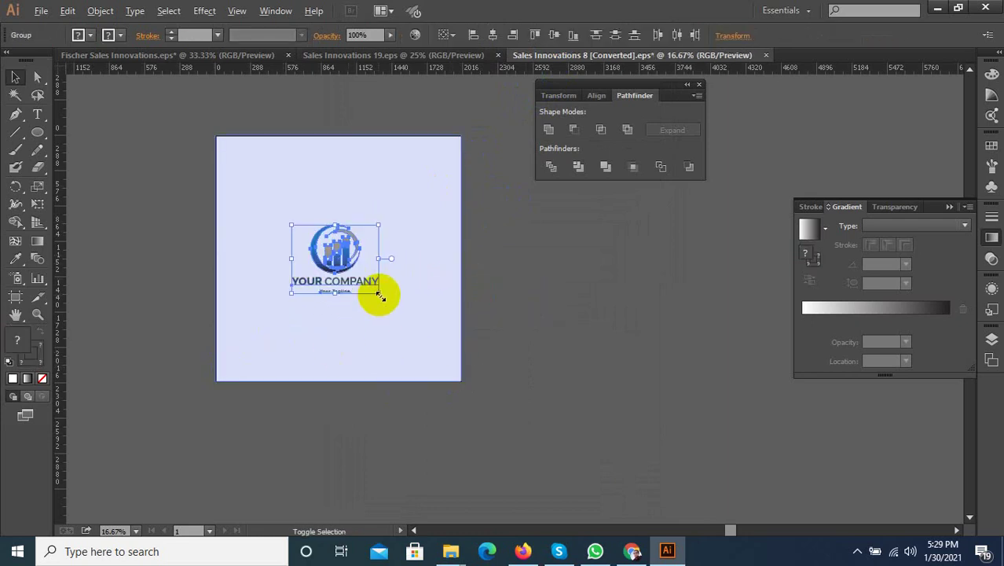
Enlarge the logo about twice and convert its company text and tagline to outlines.
left_click_drag(380, 296, 419, 338)
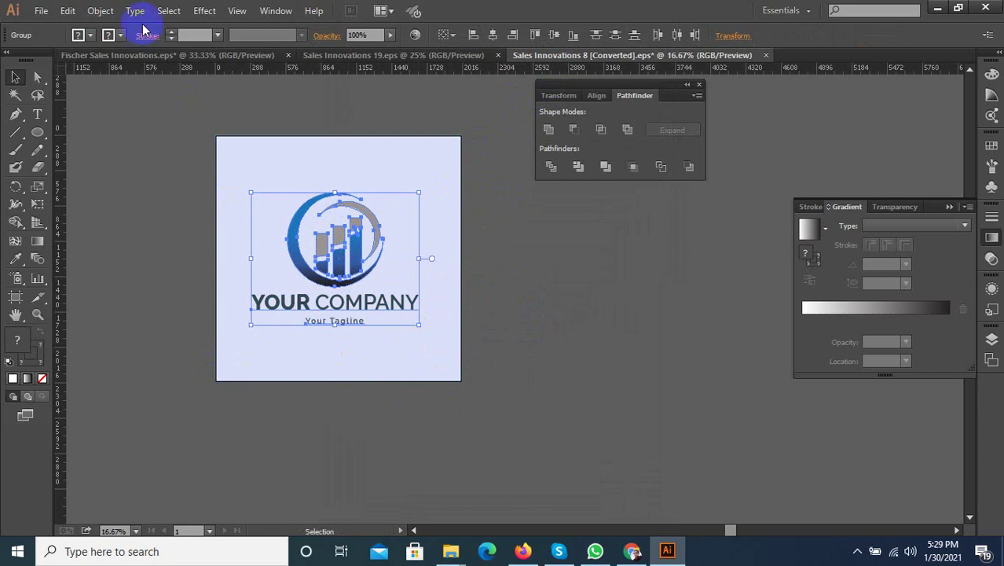
left_click(137, 11)
left_click(267, 253)
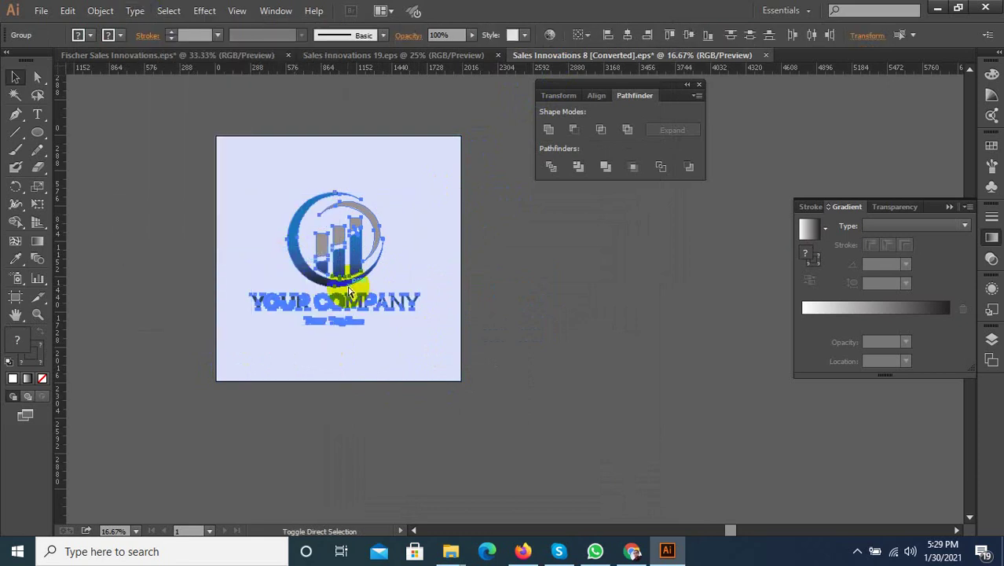
key("ctrl+shift+s")
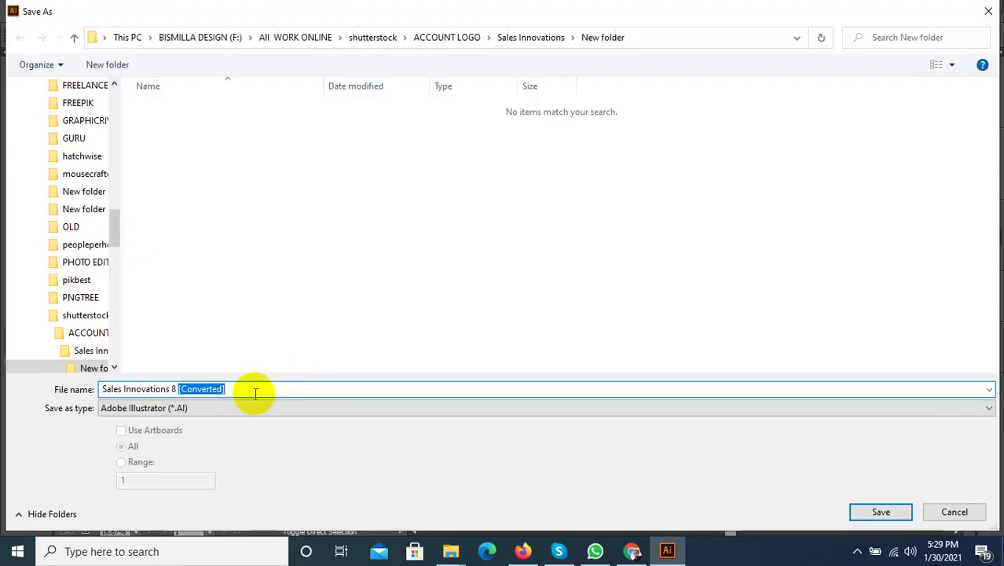
Save the document as Illustrator EPS named 'Sales Innovations 9'.
left_click(189, 408)
left_click(191, 442)
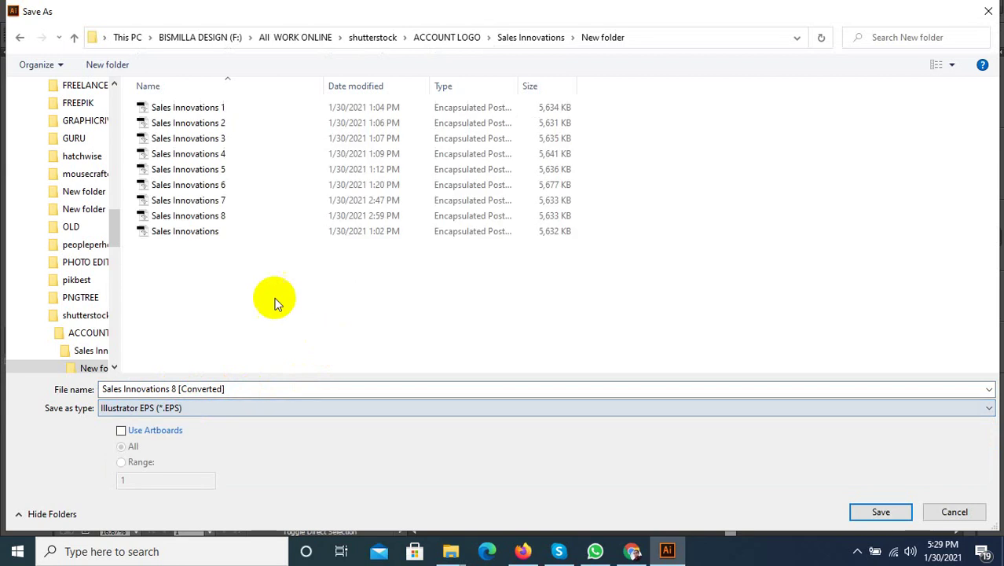
right_click(220, 217)
left_click(216, 391)
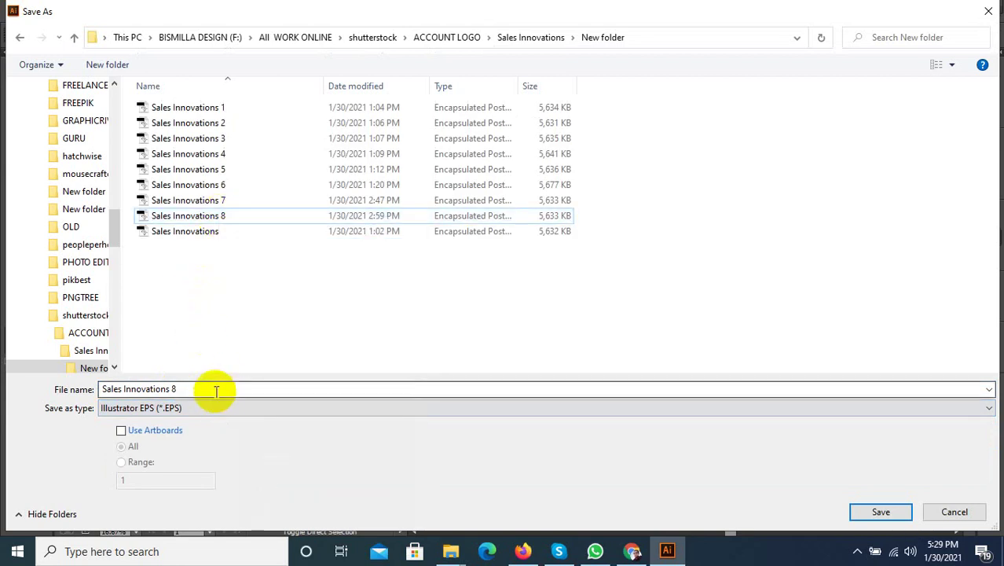
double_click(216, 391)
type("8")
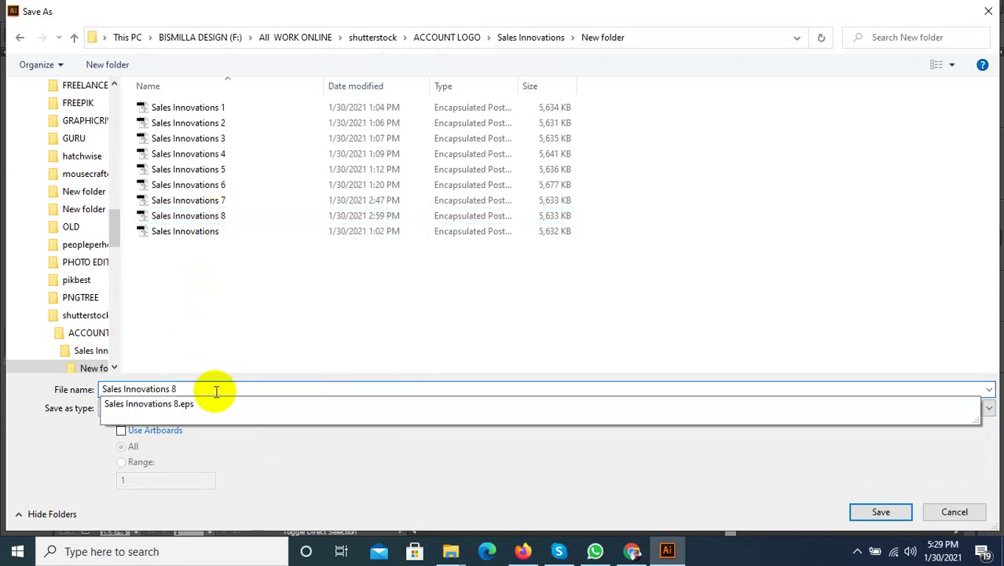
key("BackSpace")
type("9")
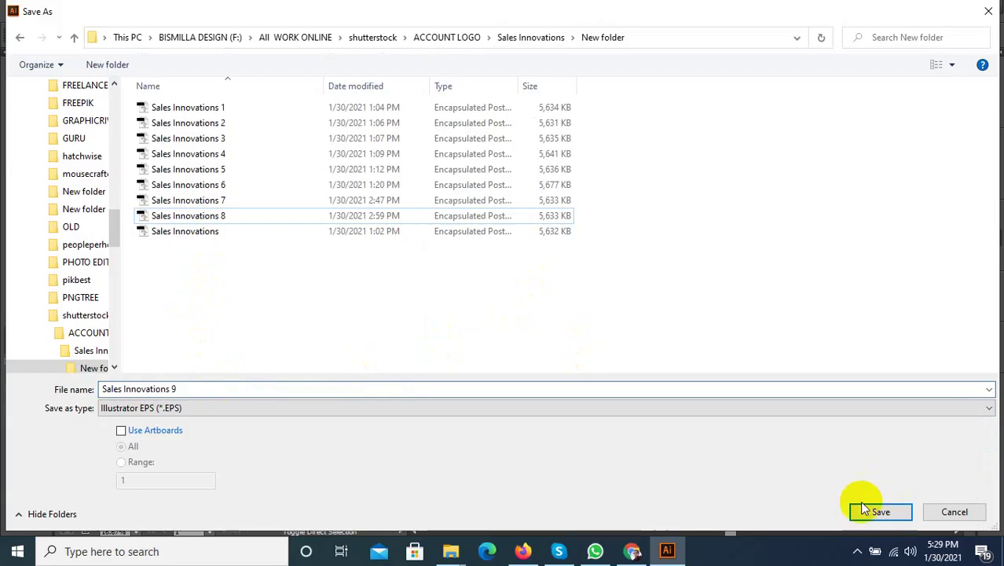
left_click(862, 508)
Set the EPS version to Illustrator 10 EPS and accept the legacy-format warning.
left_click(519, 69)
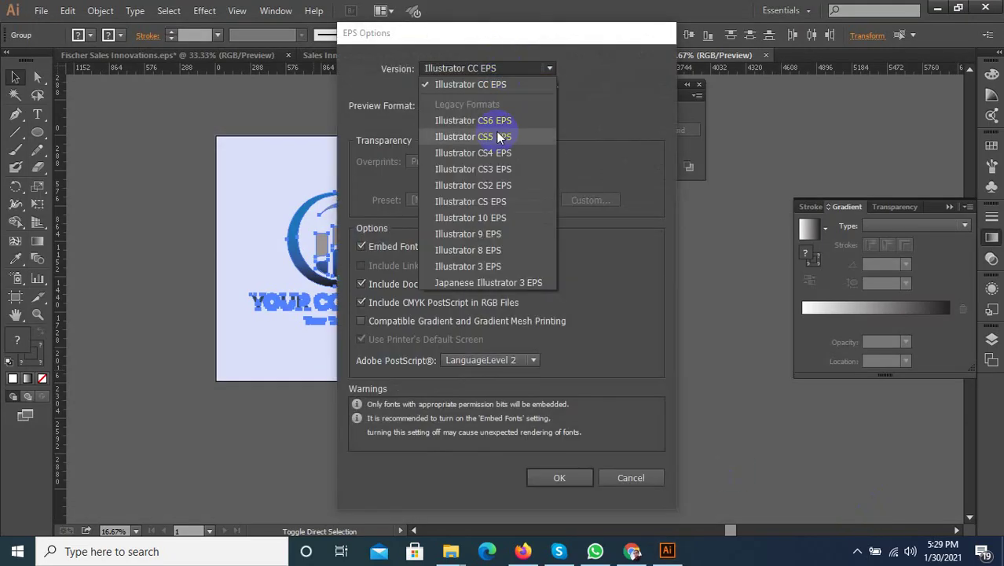
left_click(481, 186)
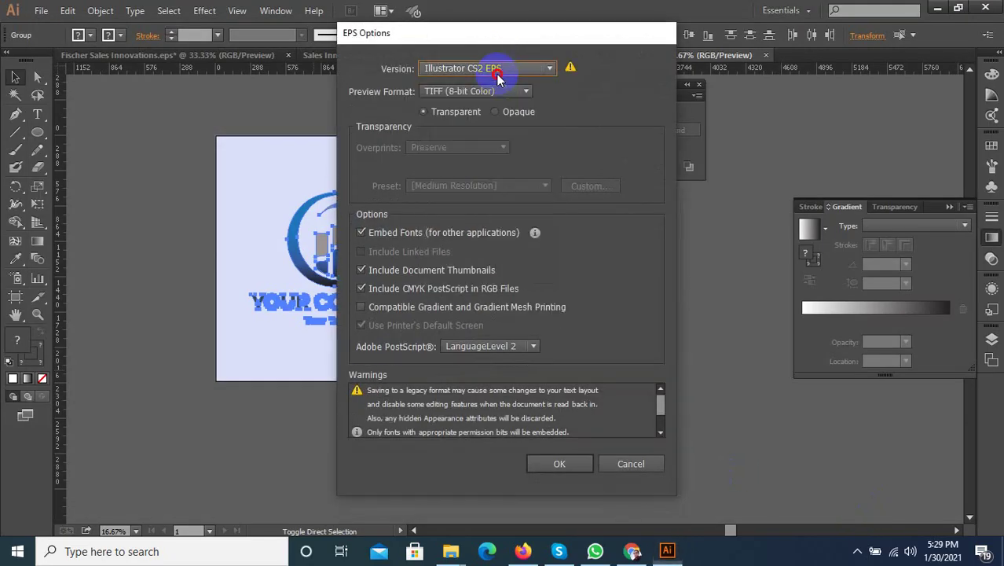
left_click(497, 71)
left_click(499, 216)
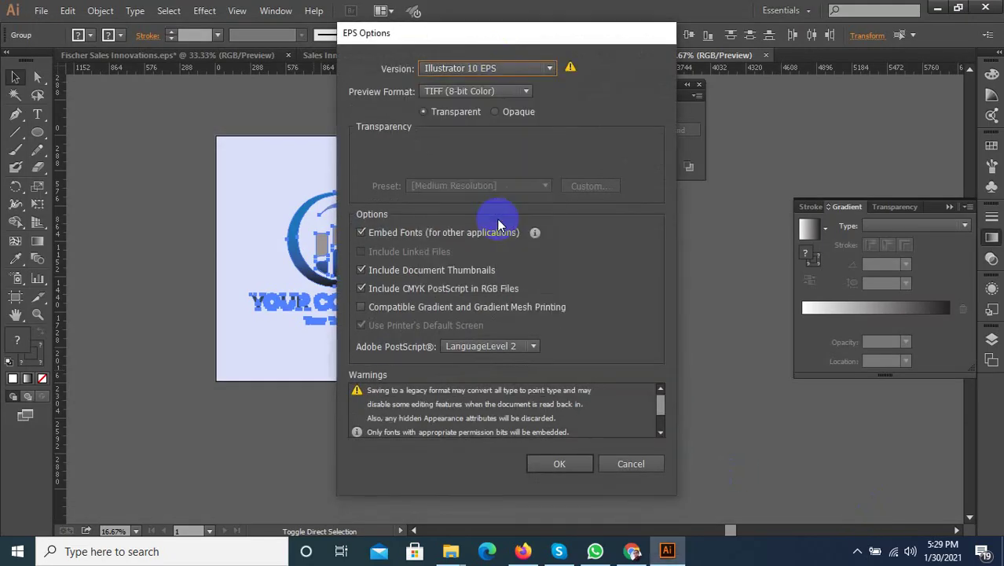
left_click(554, 460)
left_click(577, 298)
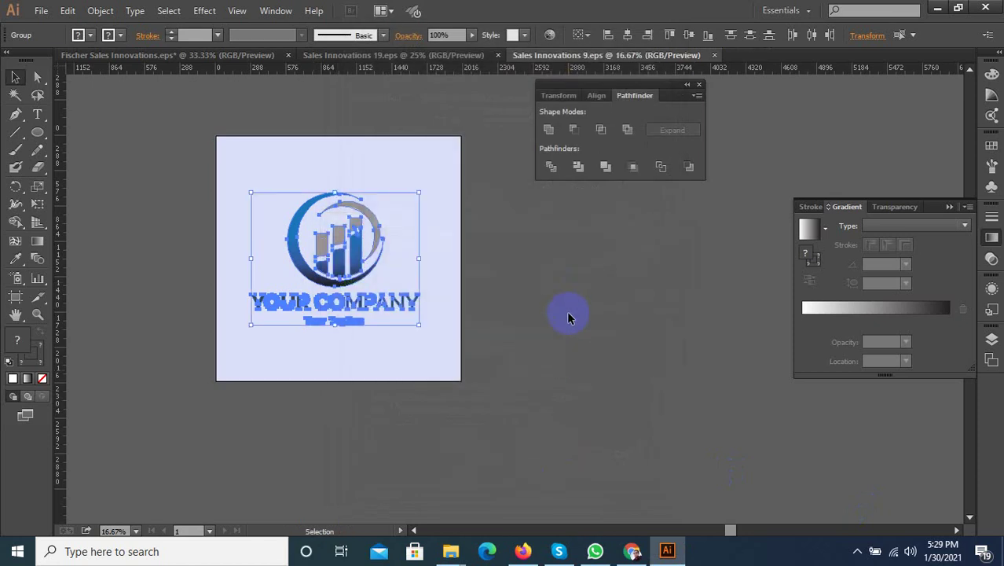
left_click(857, 551)
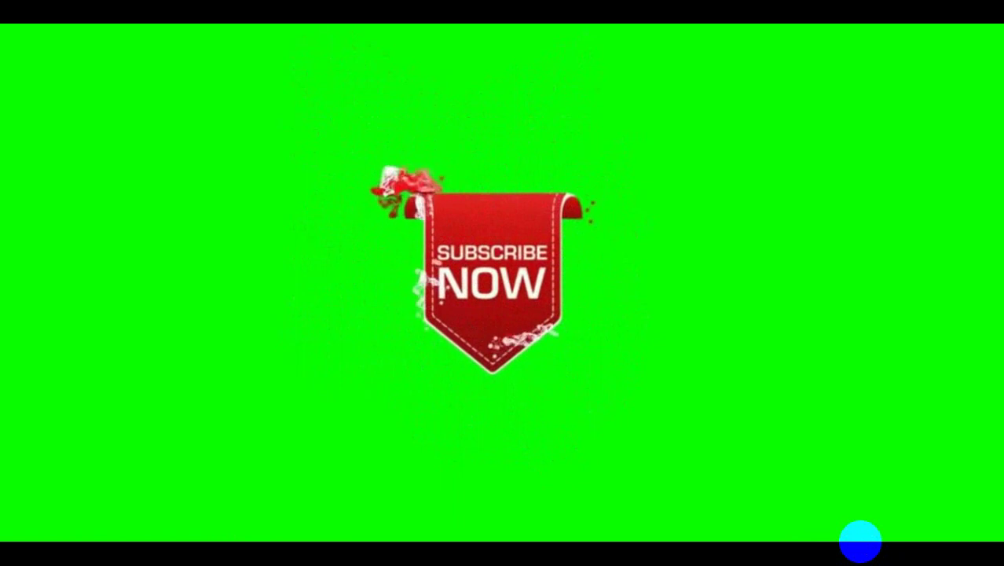
Take the Subscribe Button.wmv video out of fullscreen into a normal VLC window.
mouse_move(862, 542)
left_click(684, 543)
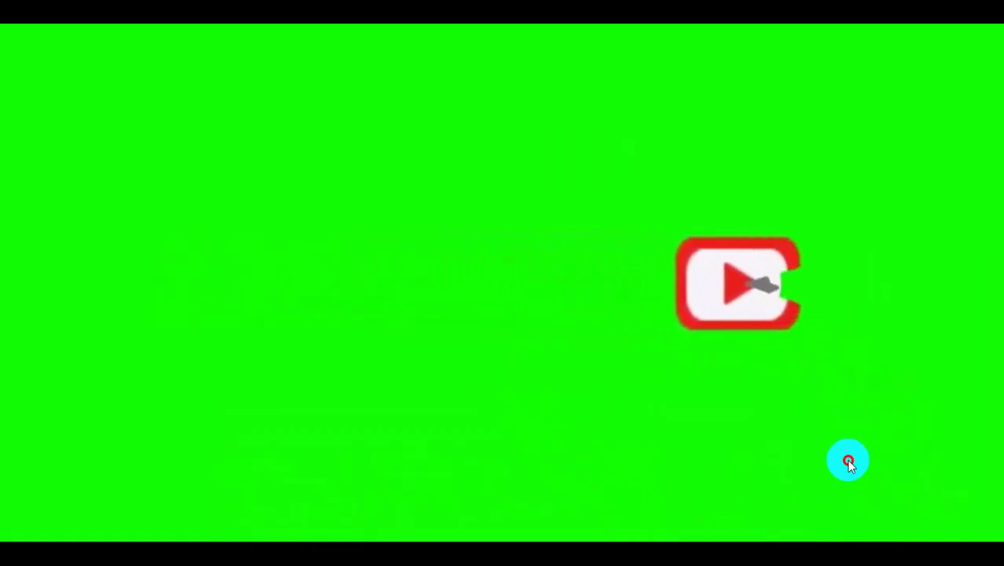
double_click(848, 459)
left_click(848, 553)
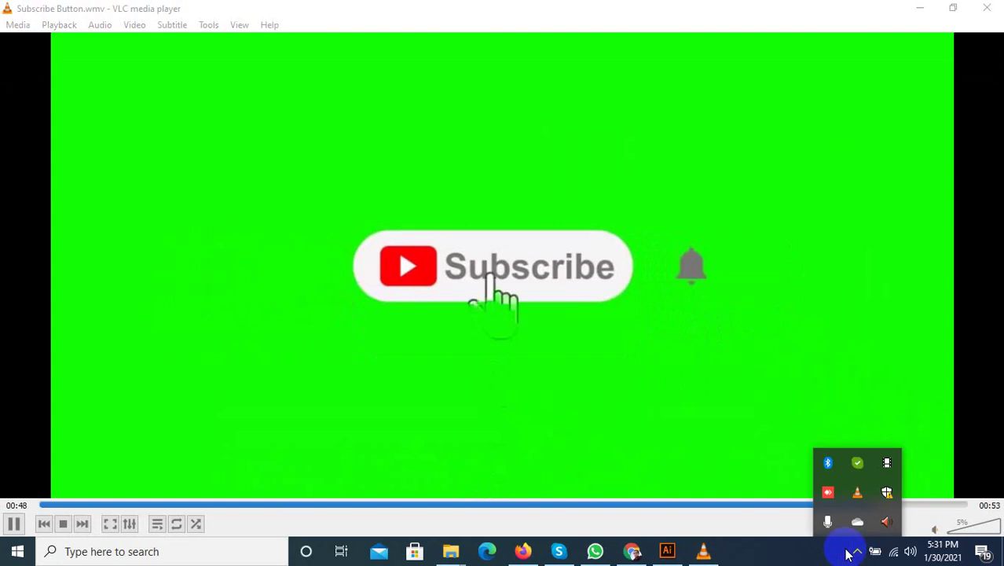